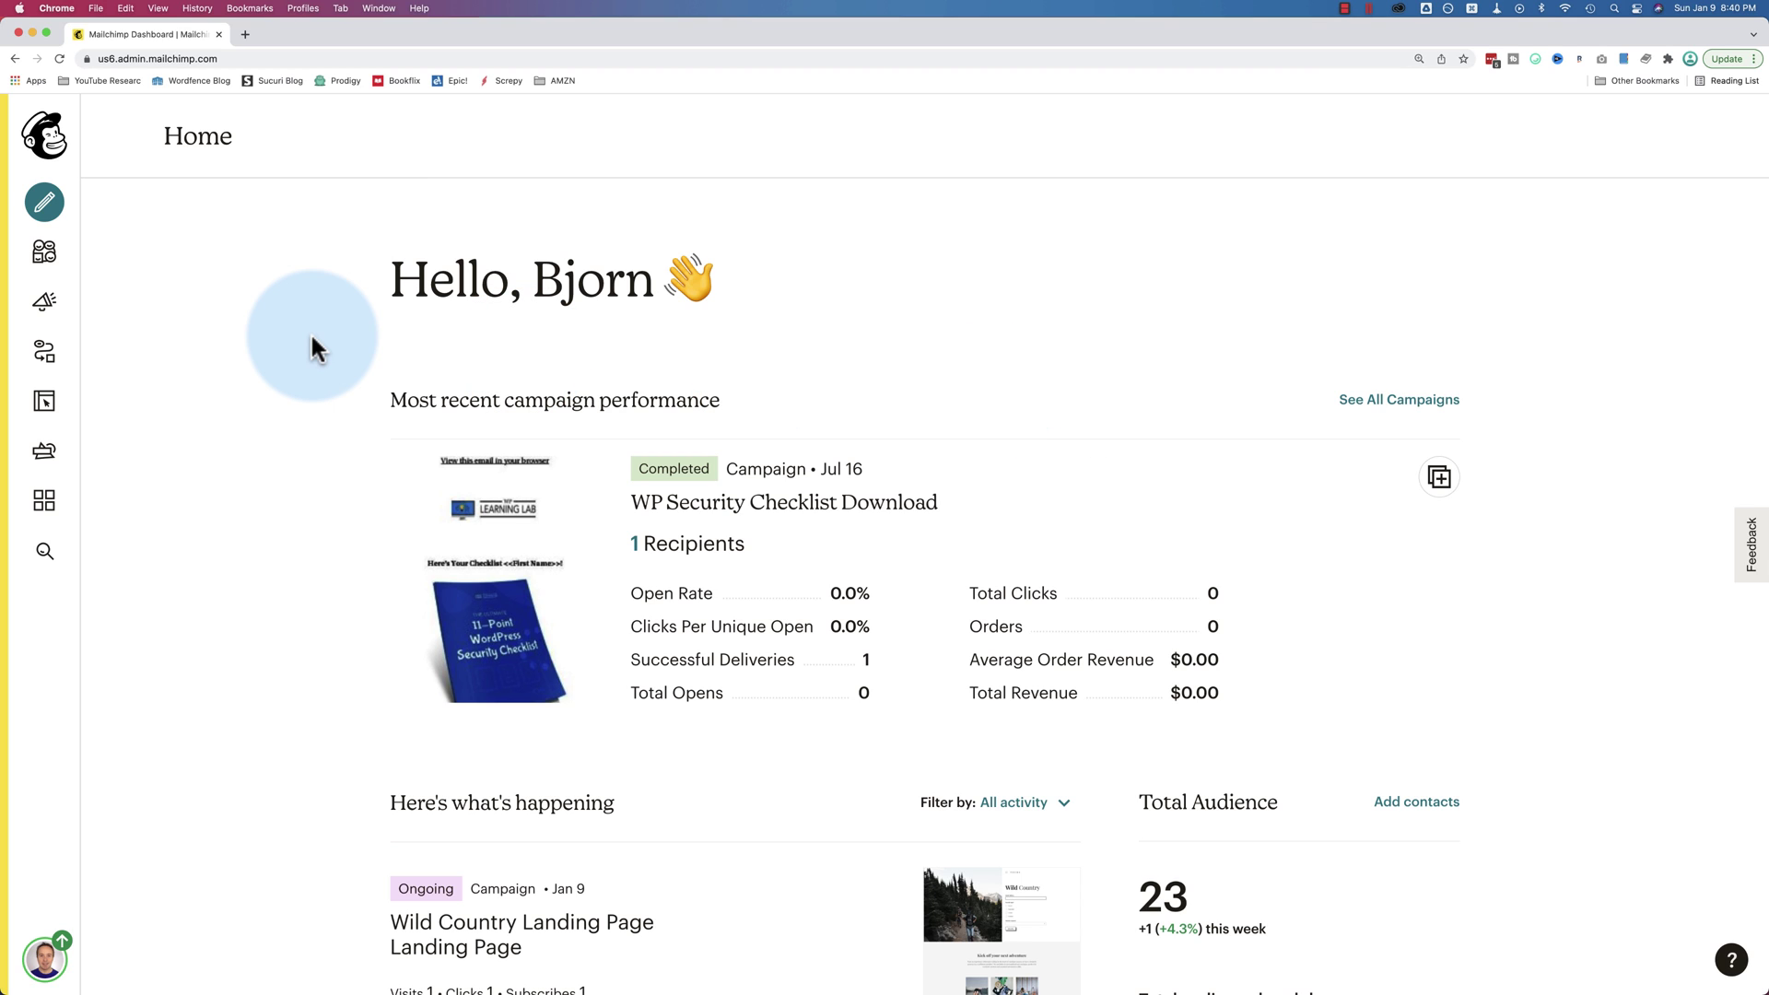
From Audience > Segments, start a new segment for the WPLearningLab audience
left_click(46, 254)
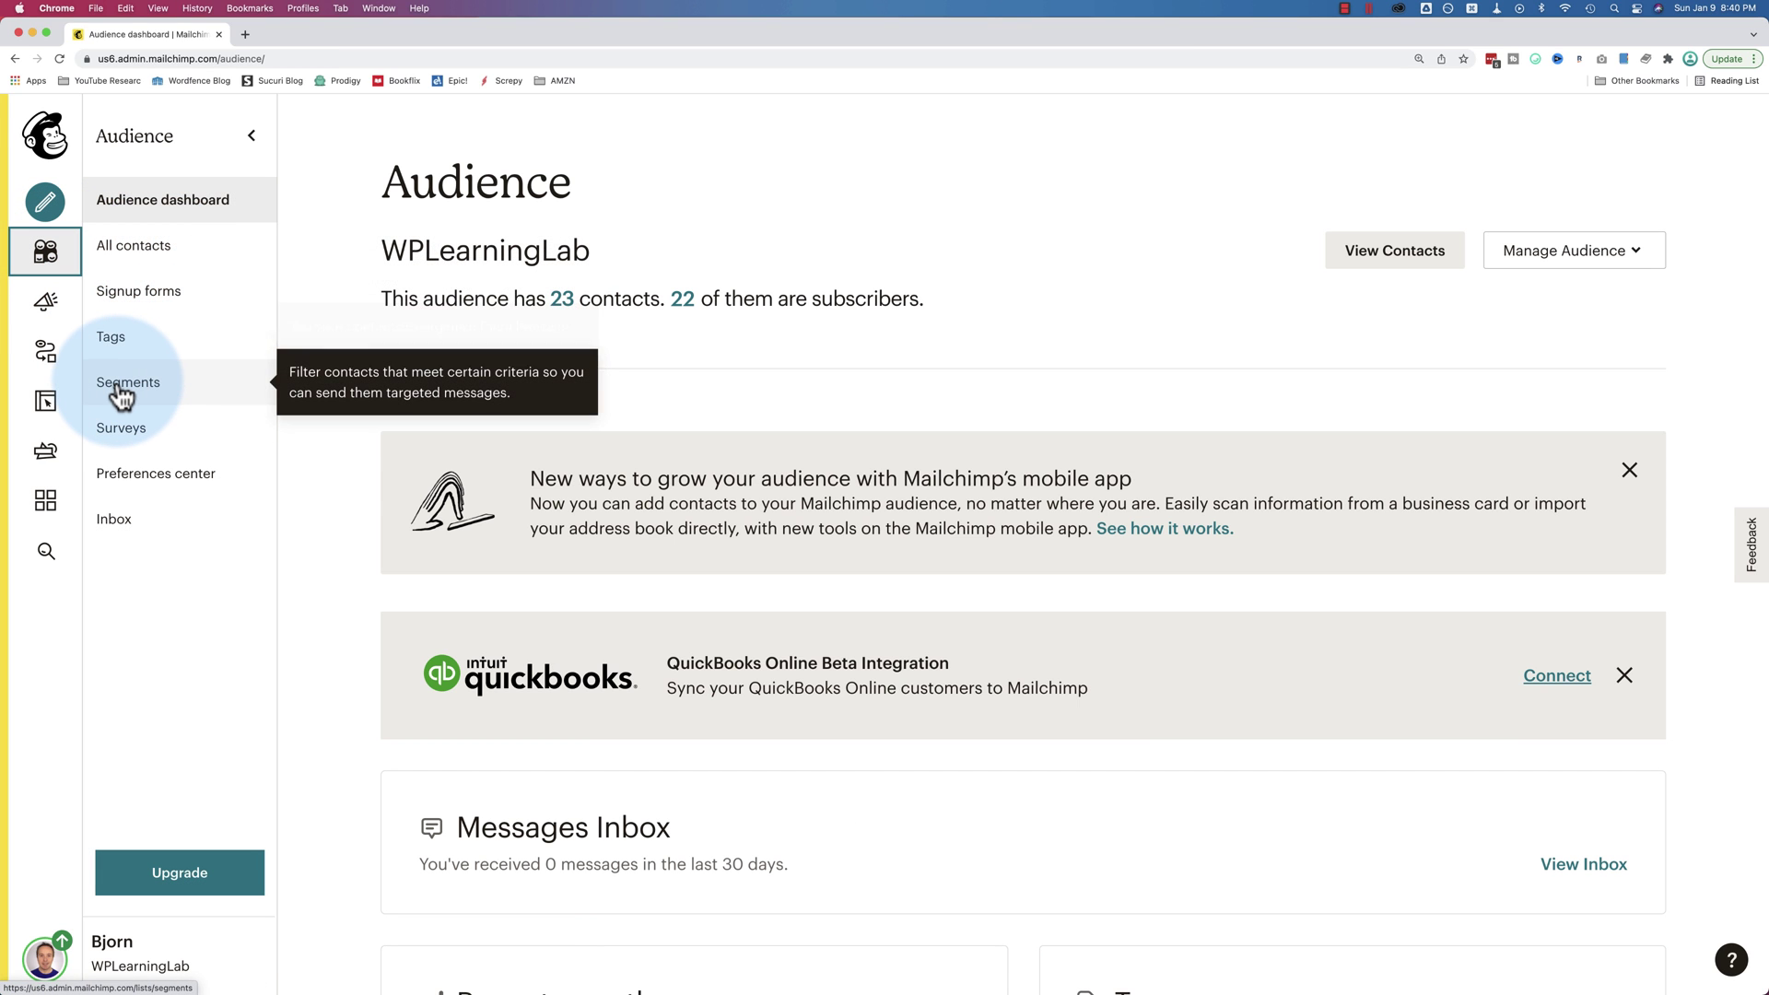
left_click(121, 395)
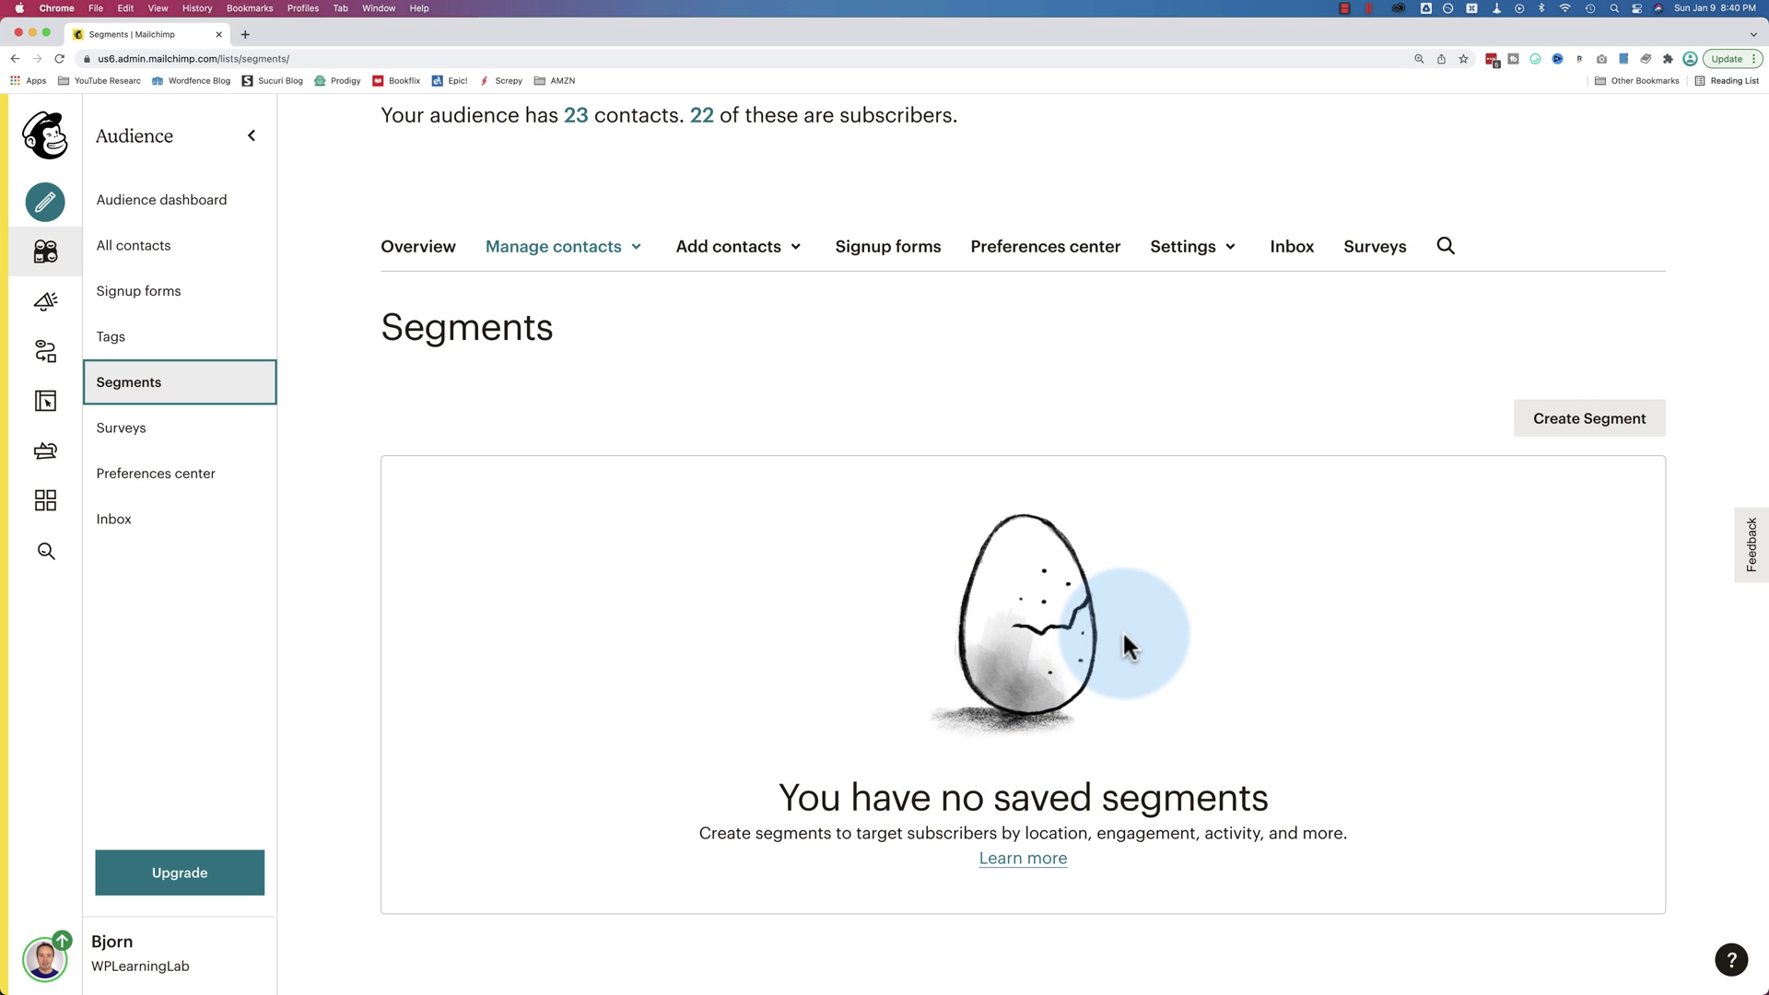
left_click(1556, 430)
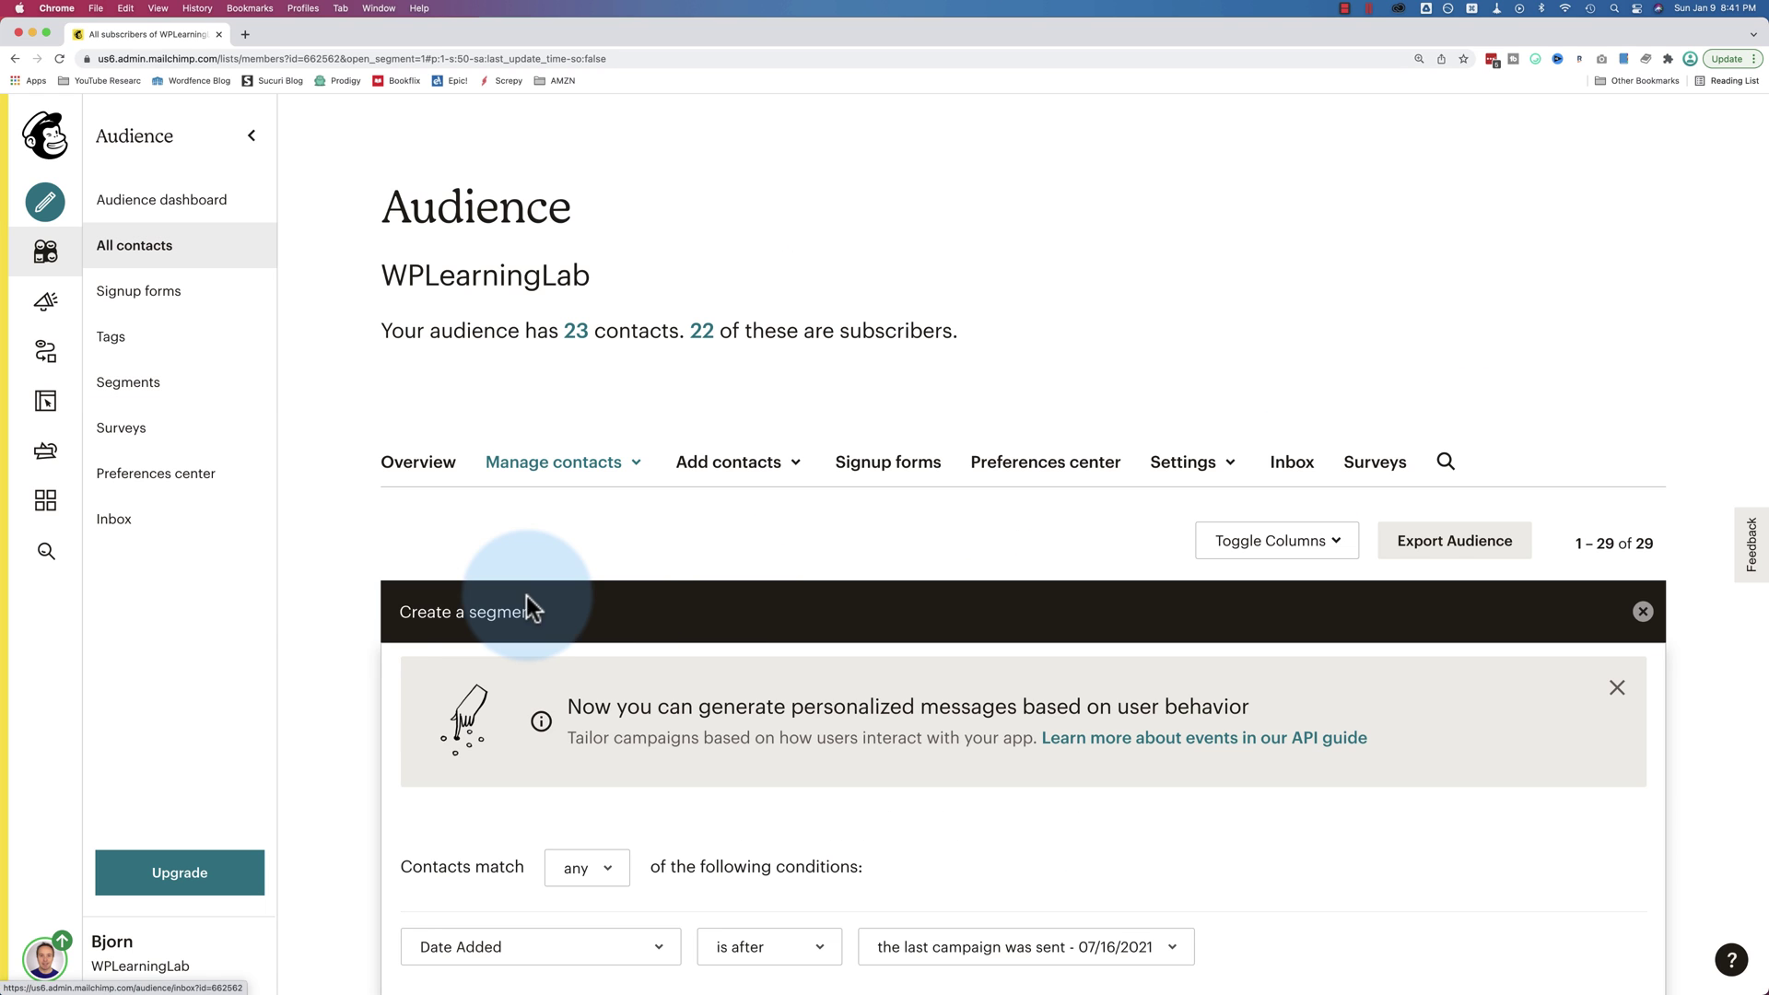
Leave the new segment's Contacts match setting on 'any'
scroll(318, 602, "down", 4)
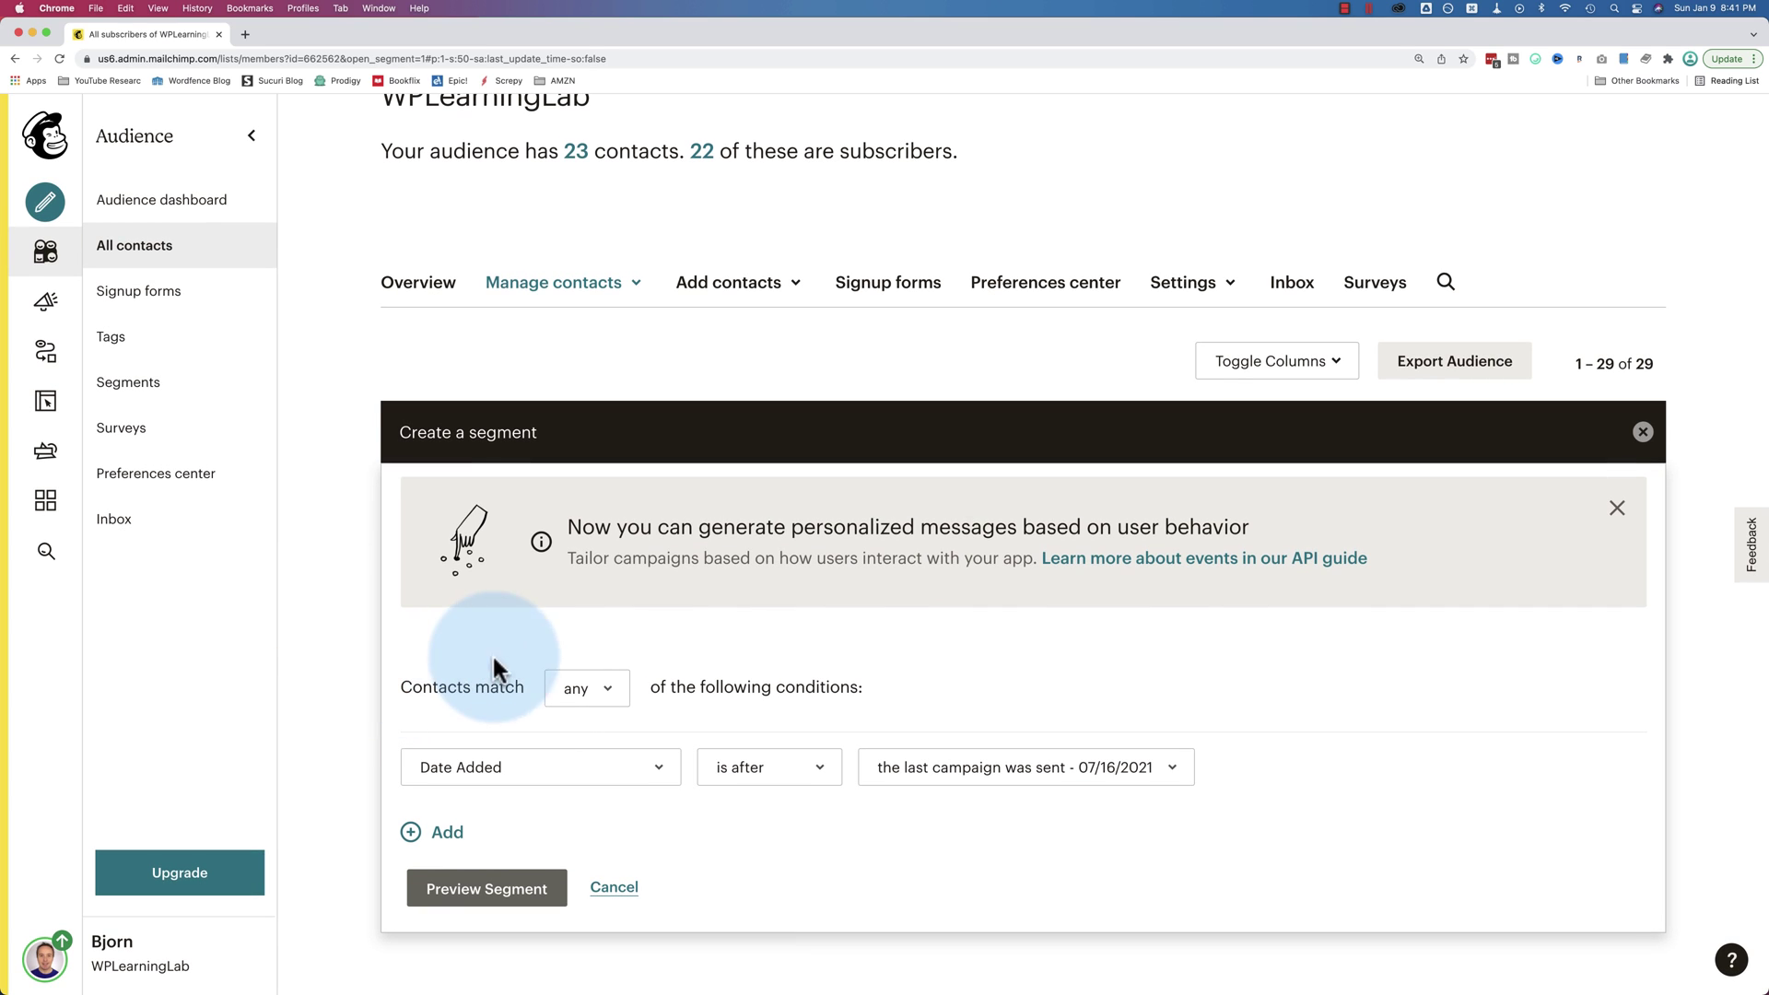
left_click(598, 690)
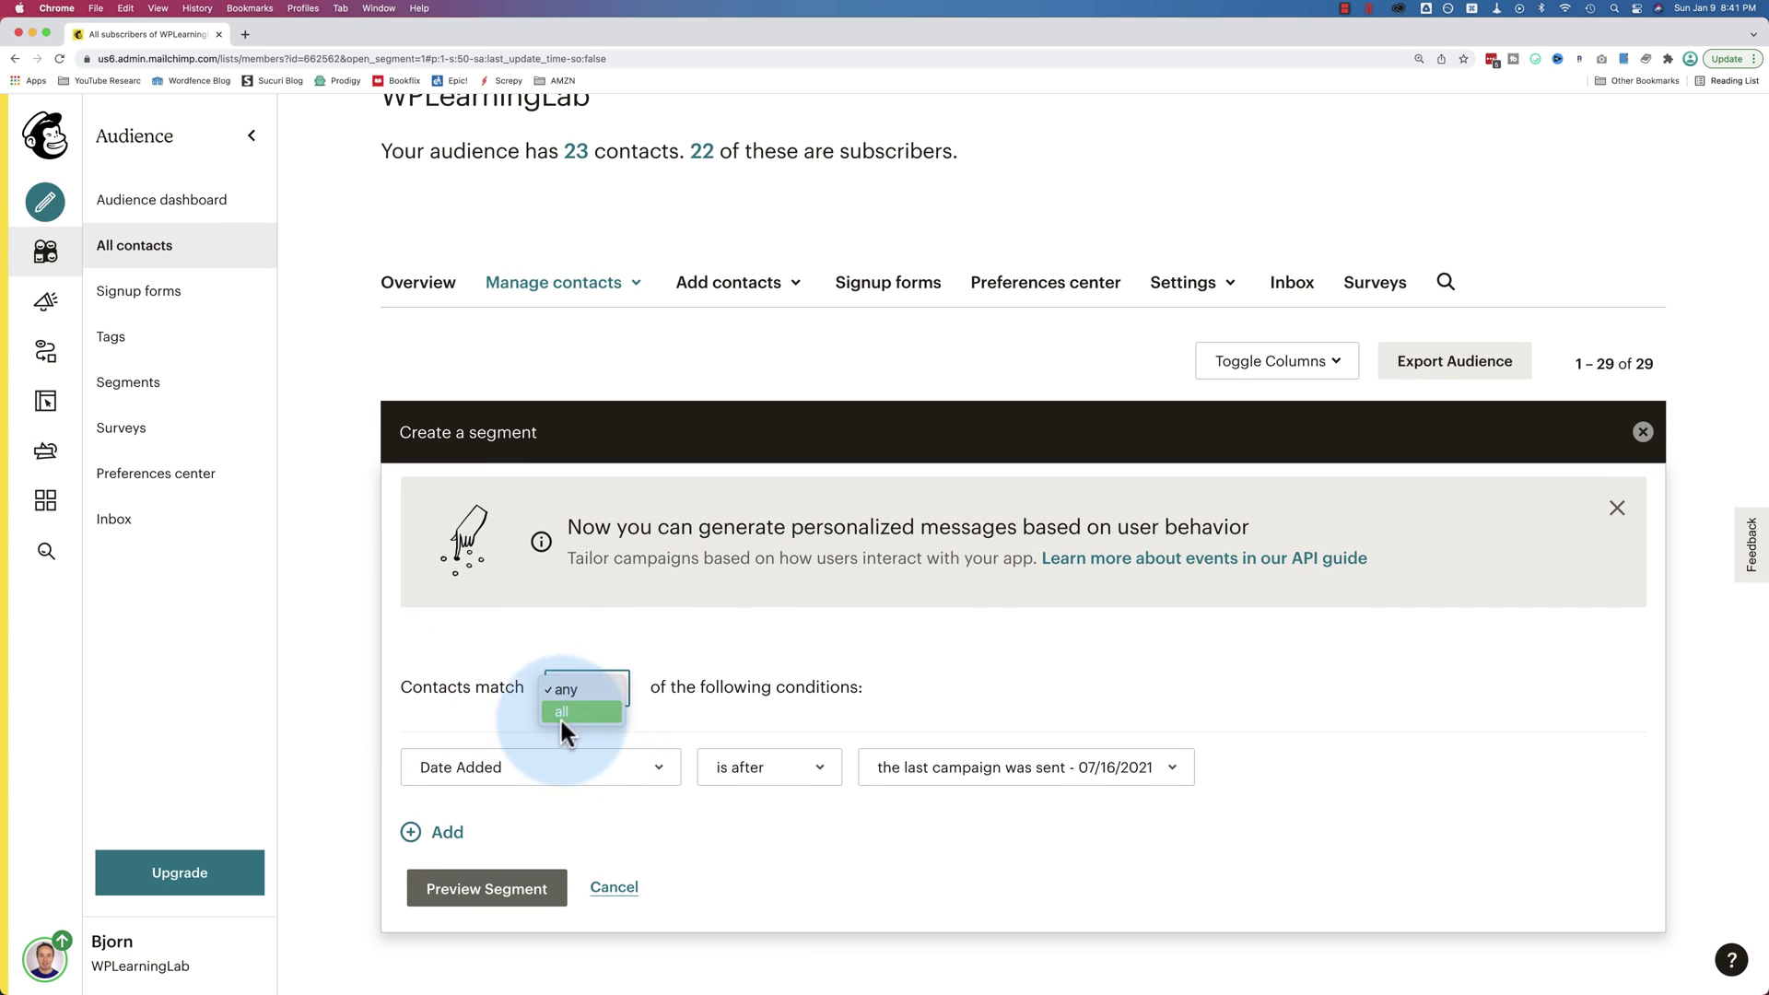
left_click(665, 707)
left_click(656, 768)
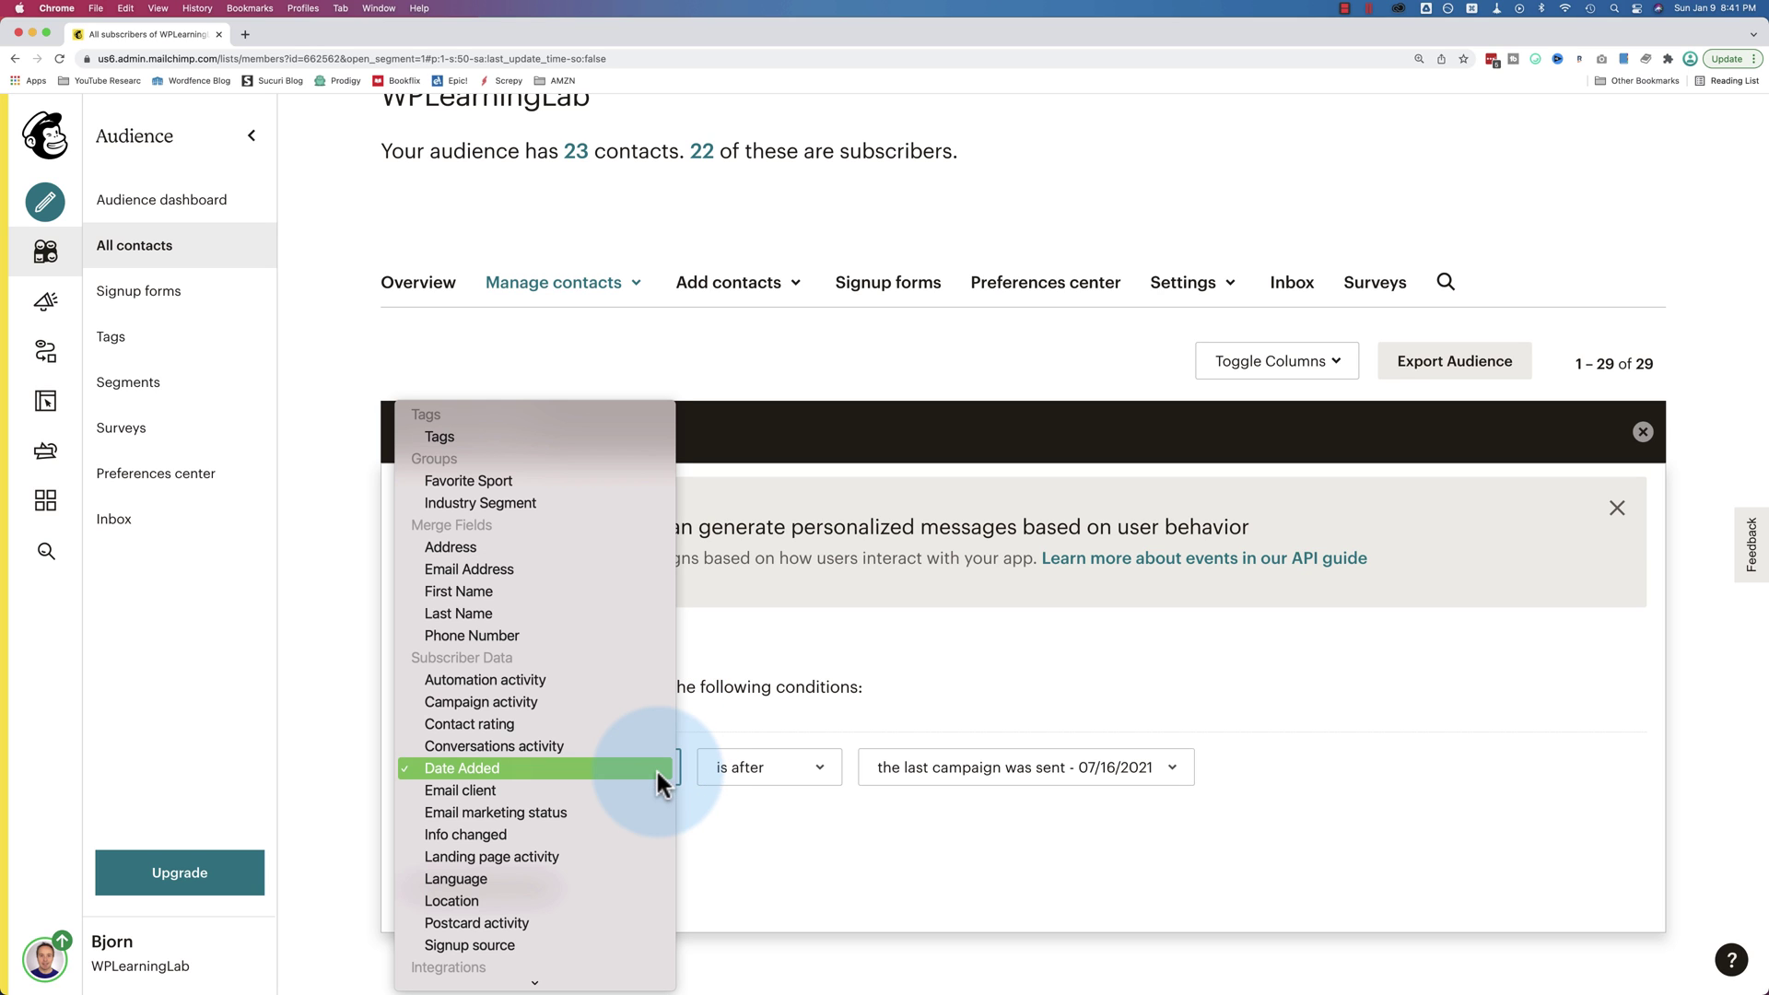
scroll(560, 730, "down", 3)
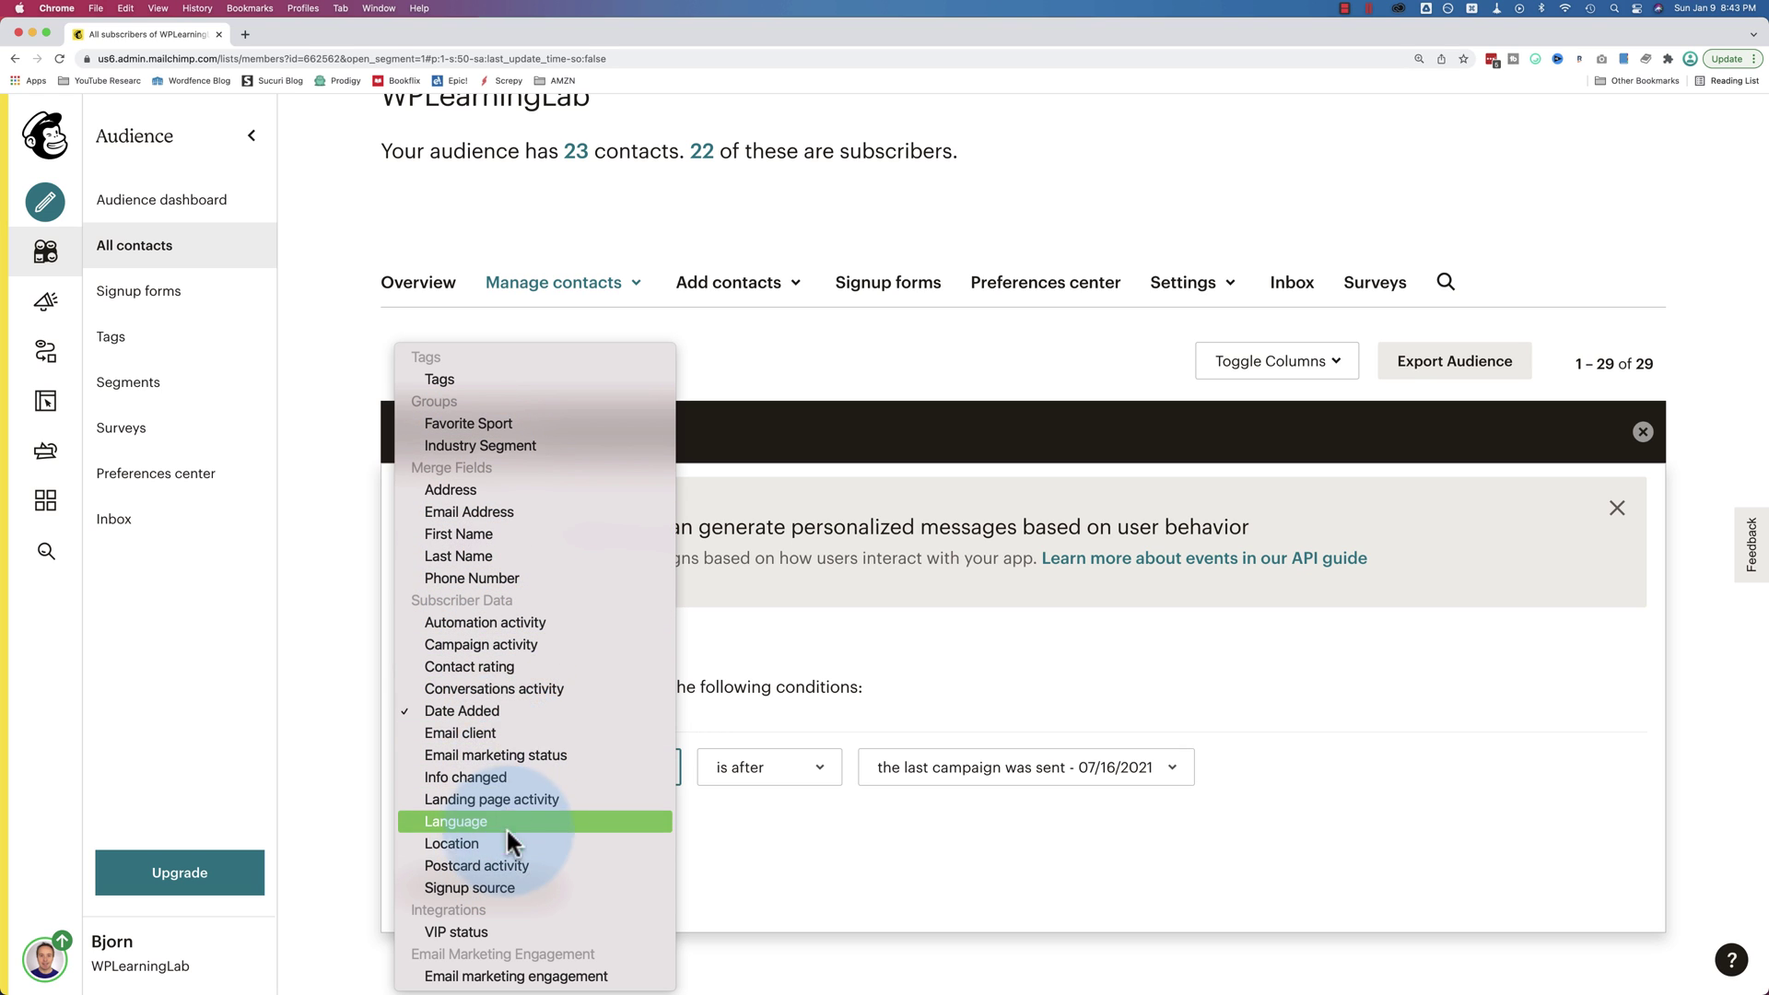
Set the first condition to Campaign activity opened Any of the Last 5 Campaigns, and add another condition
left_click(517, 642)
left_click(763, 766)
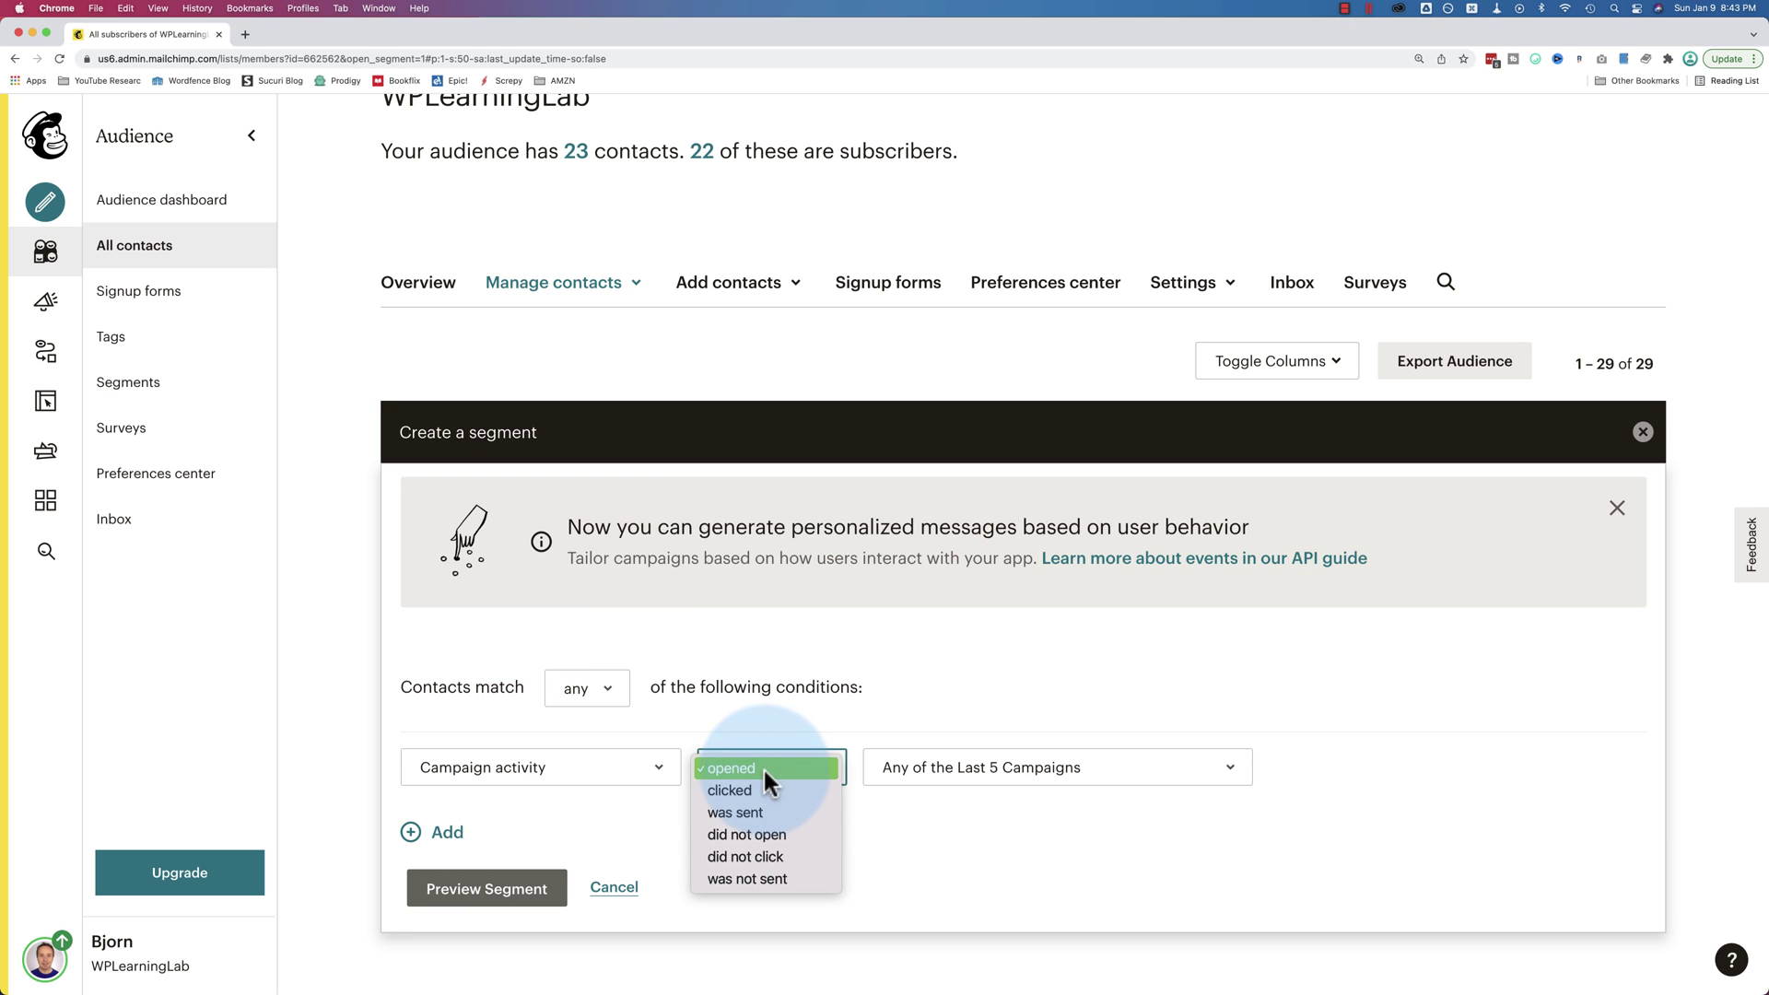
left_click(737, 768)
left_click(949, 767)
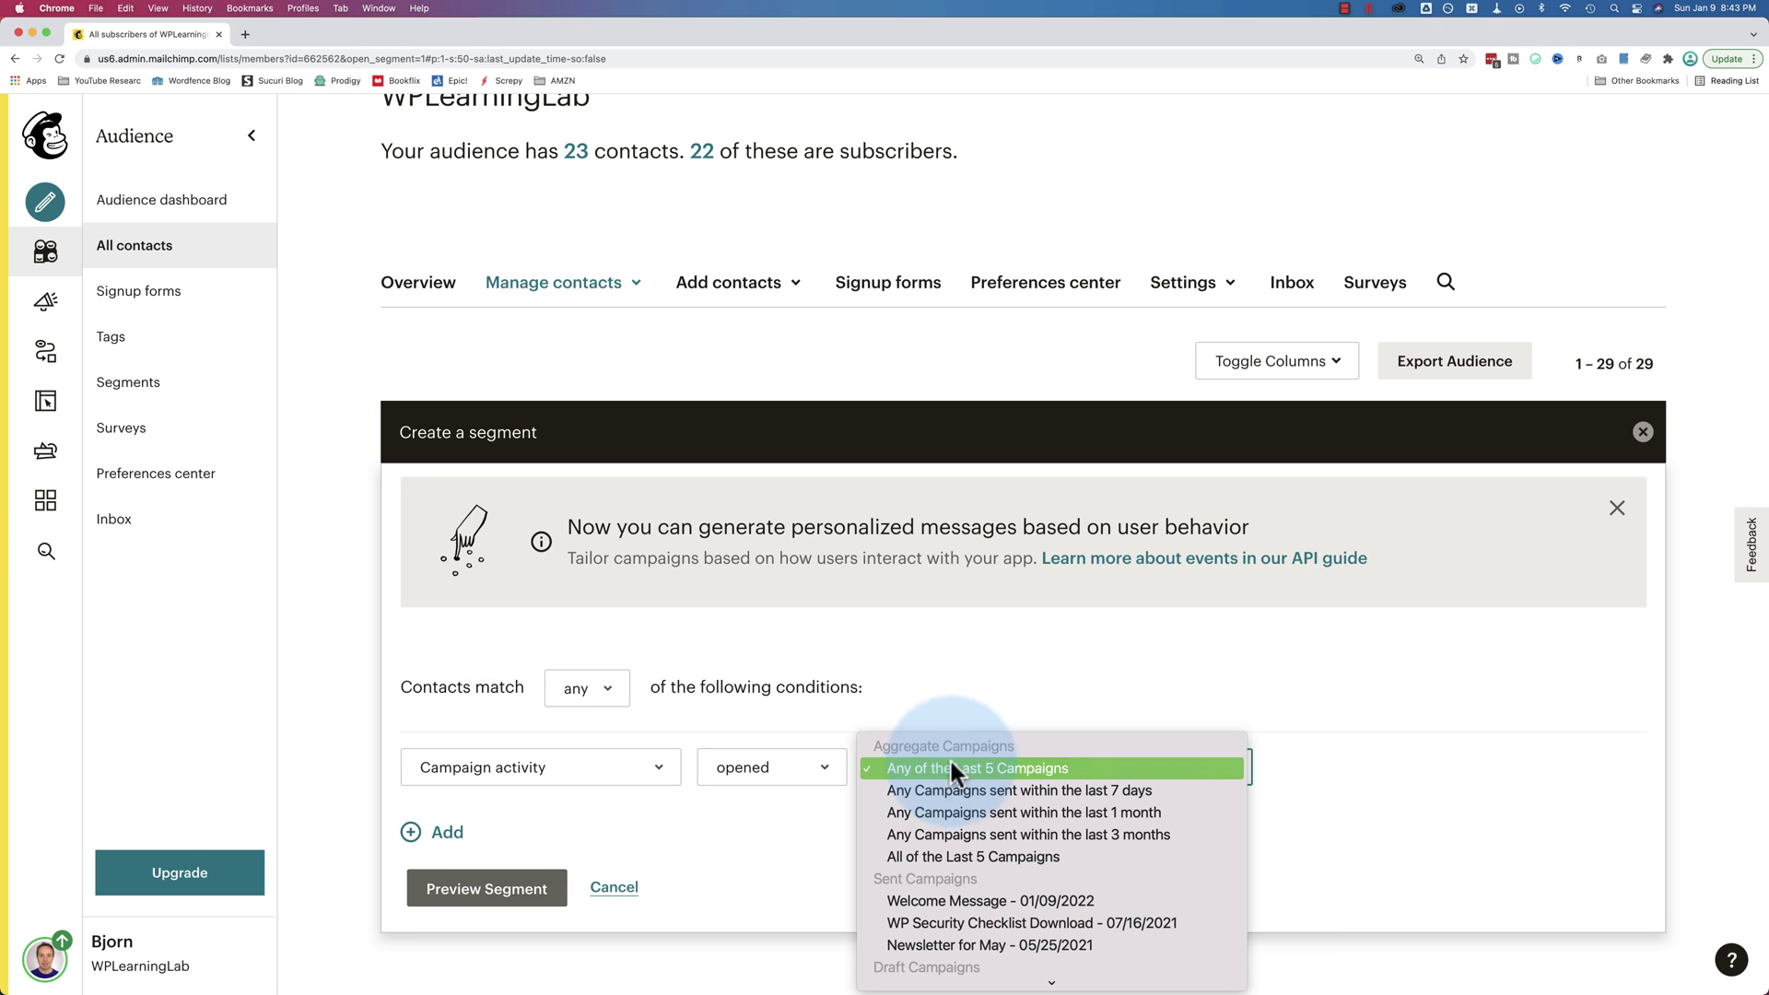
left_click(813, 770)
left_click(812, 770)
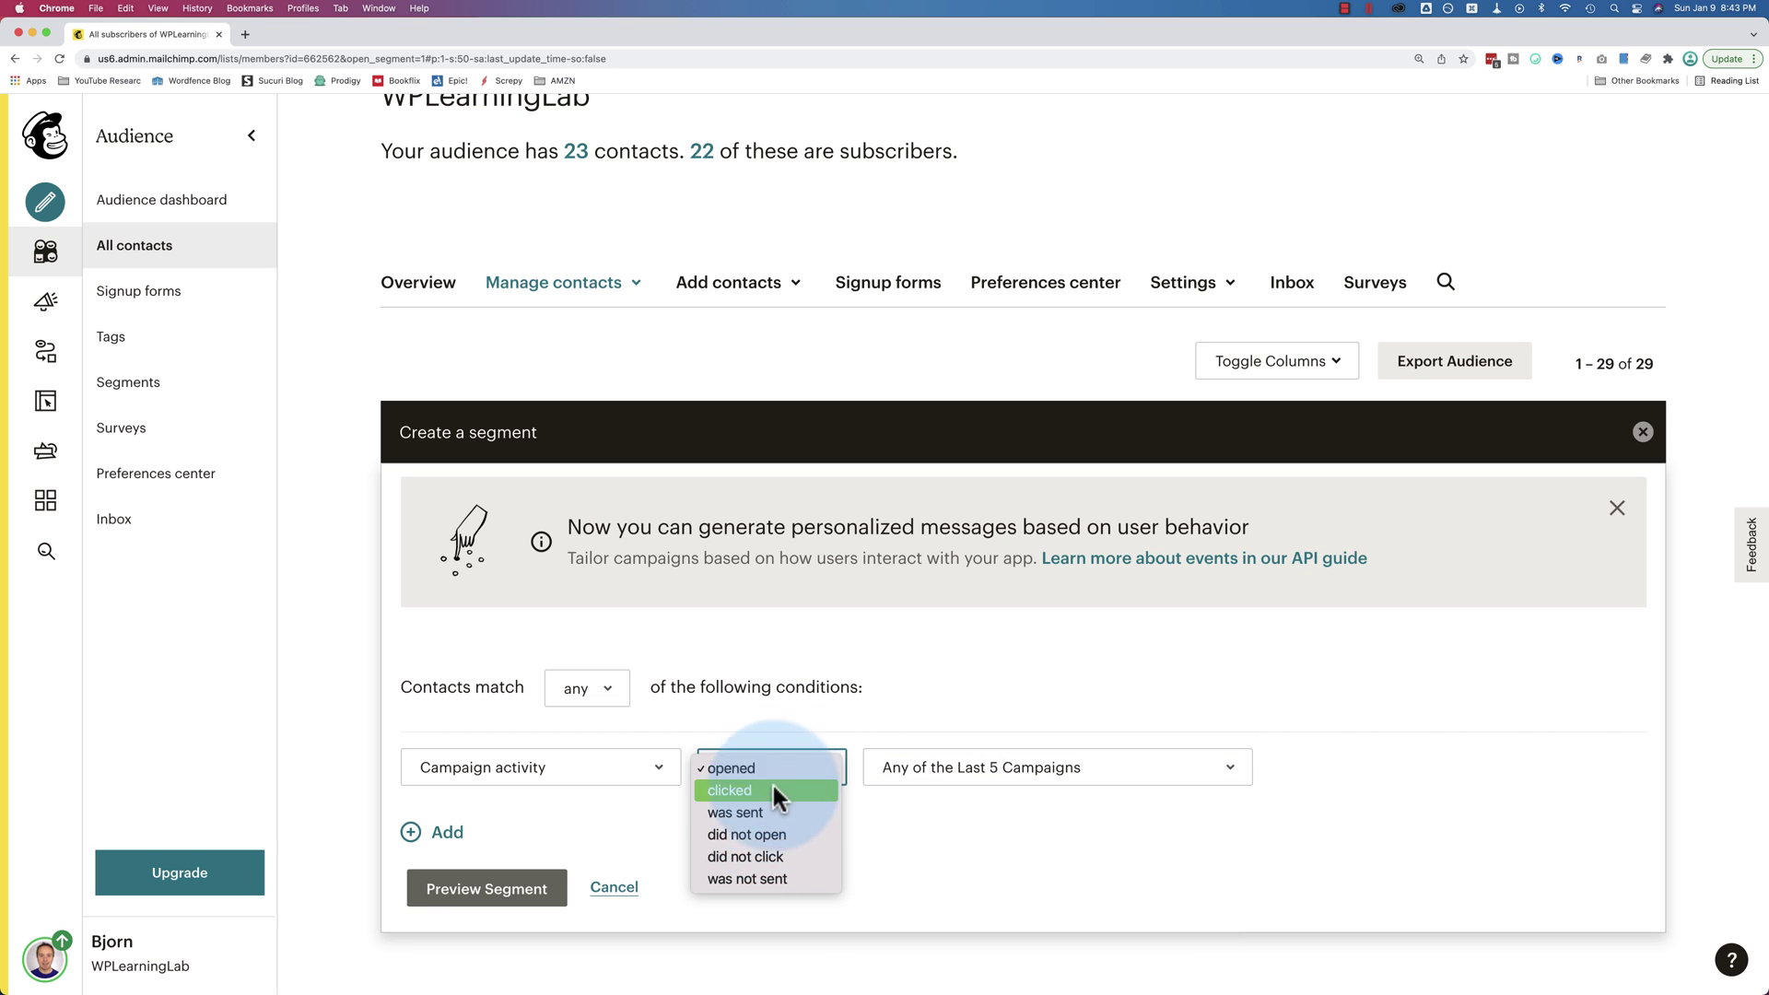
left_click(893, 773)
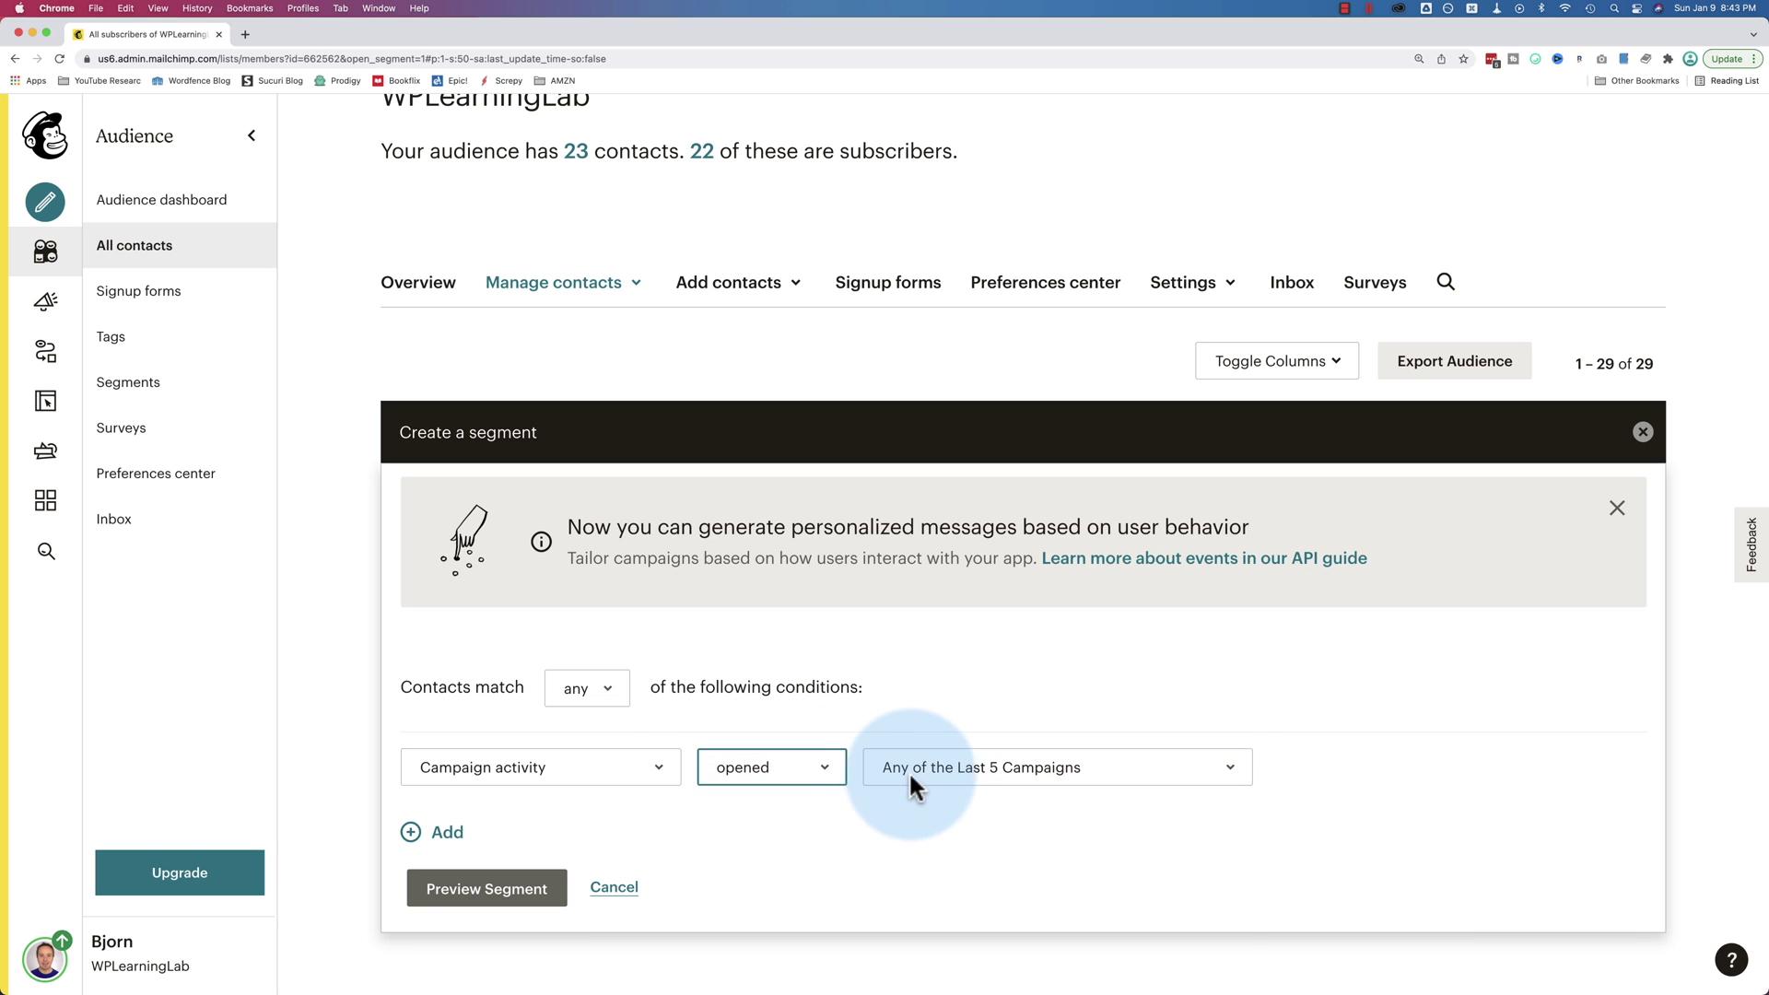
left_click(921, 768)
scroll(933, 876, "down", 1)
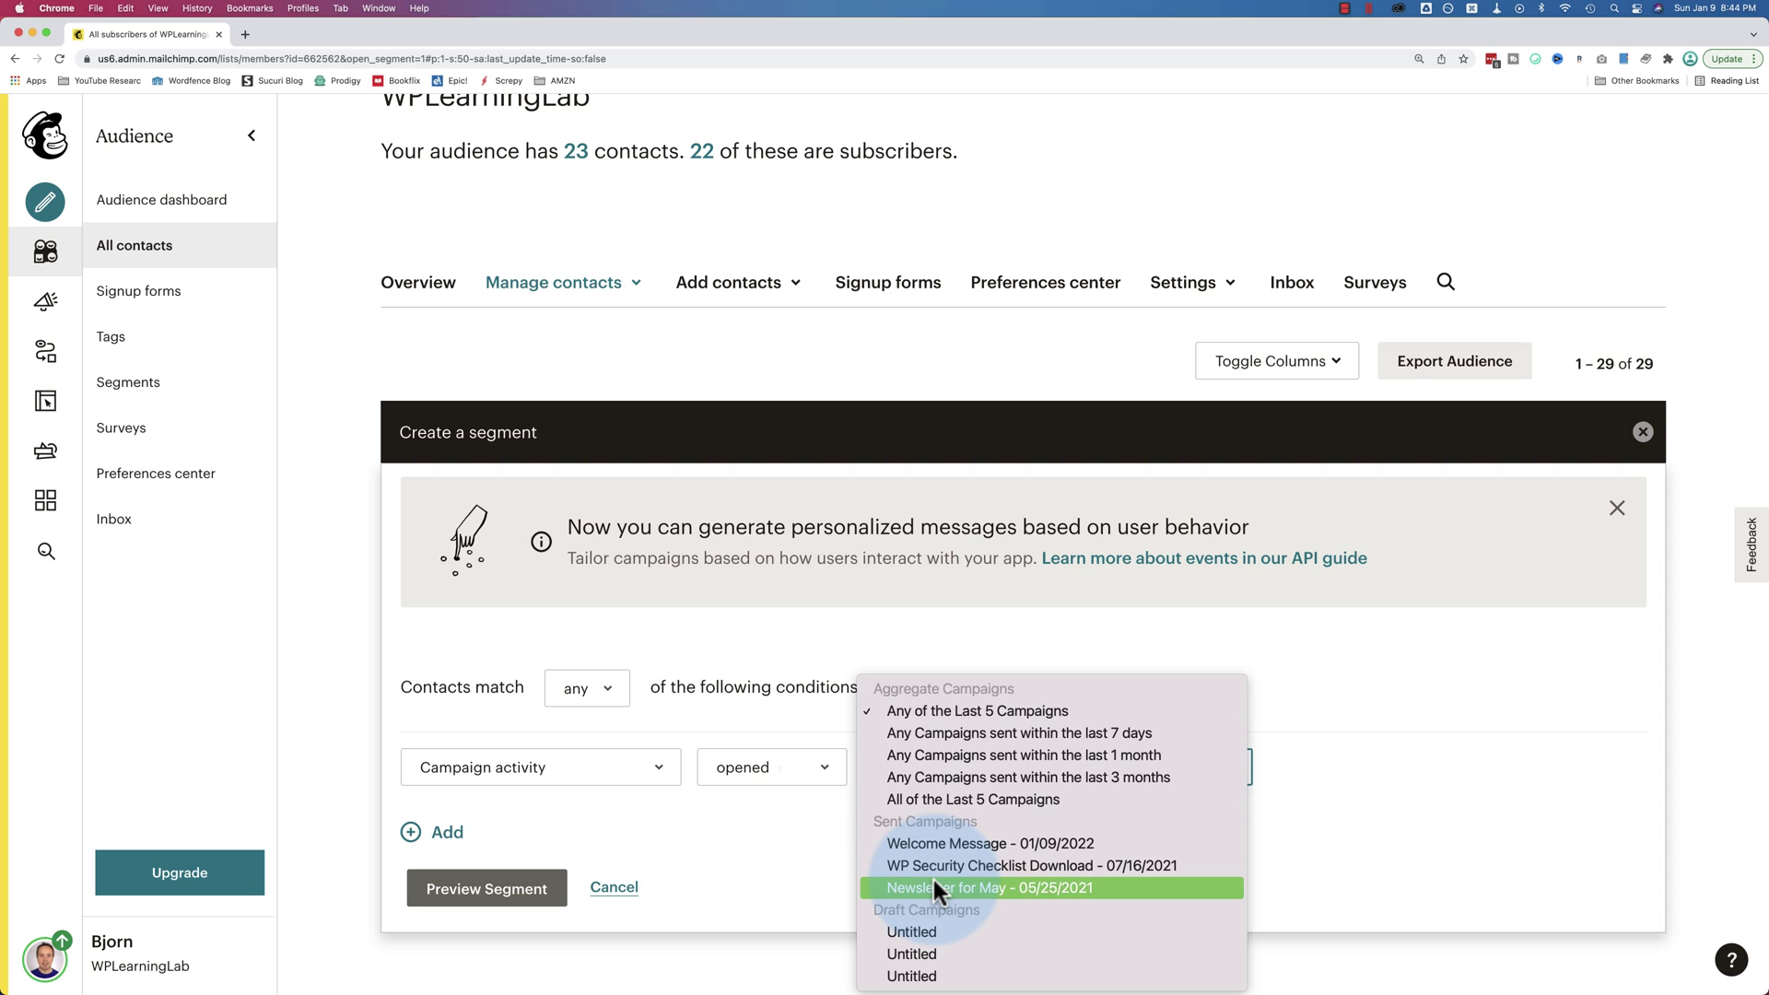
left_click(831, 727)
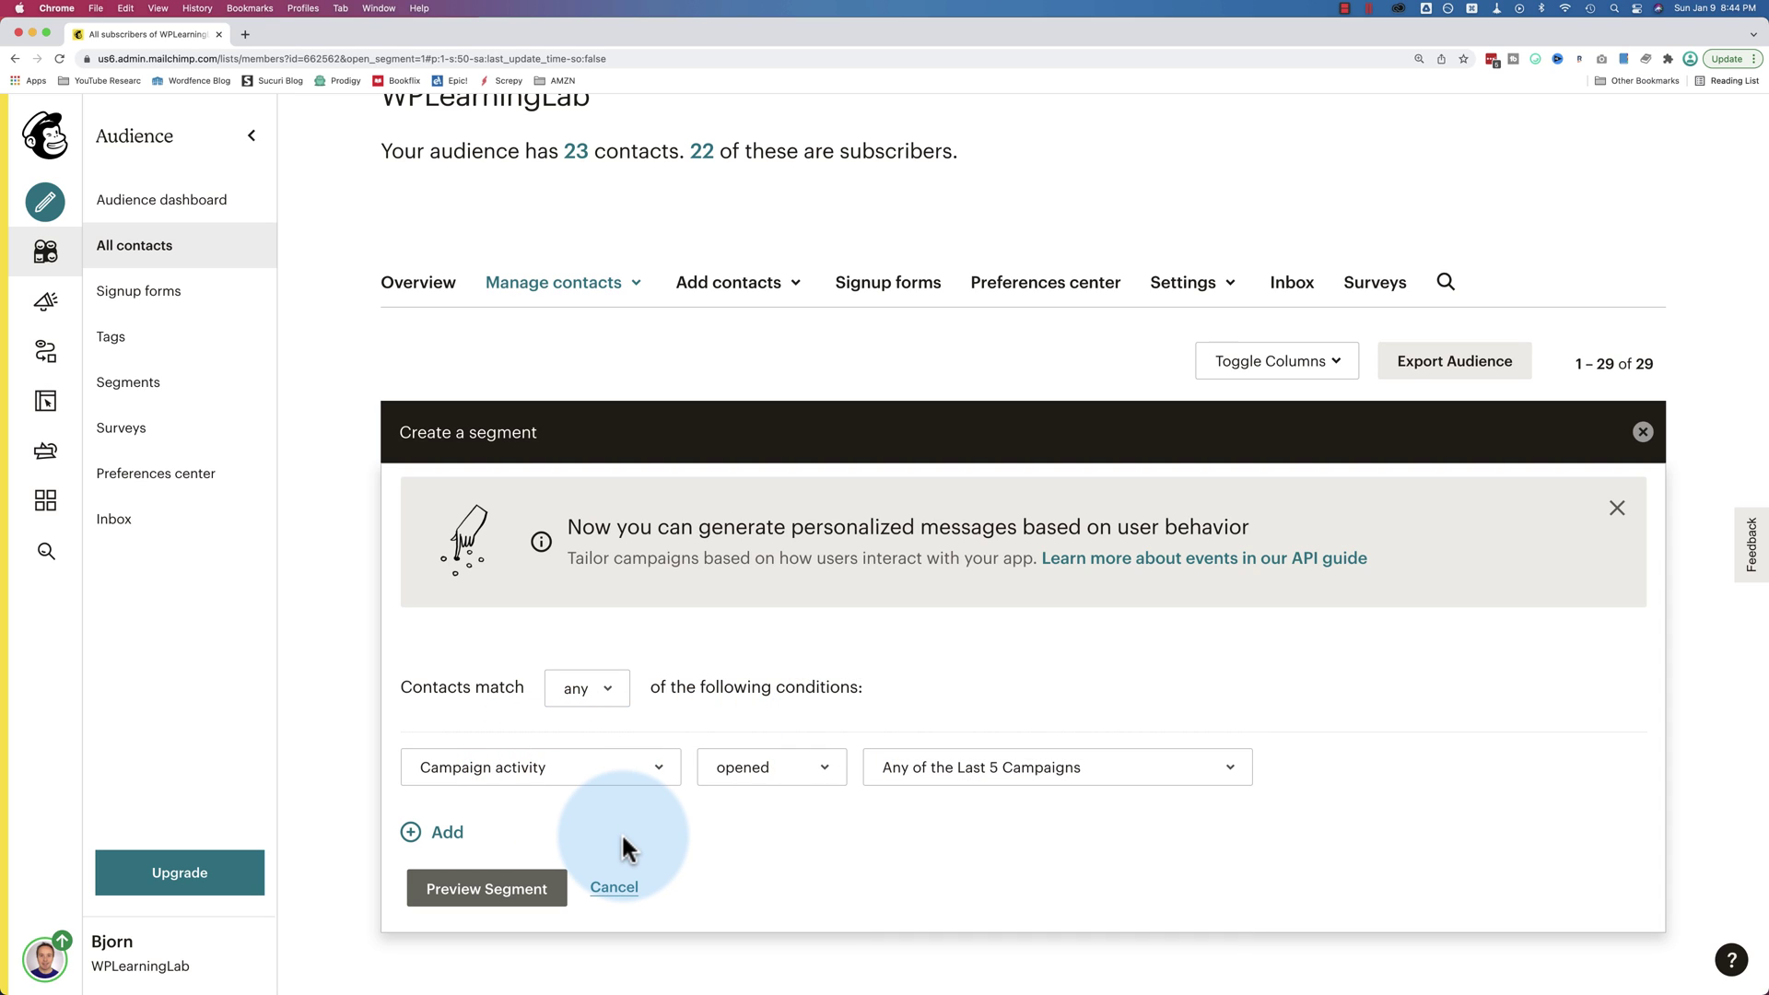
left_click(435, 832)
Set the second condition to Location is in country Canada, and add a third condition
scroll(418, 803, "down", 2)
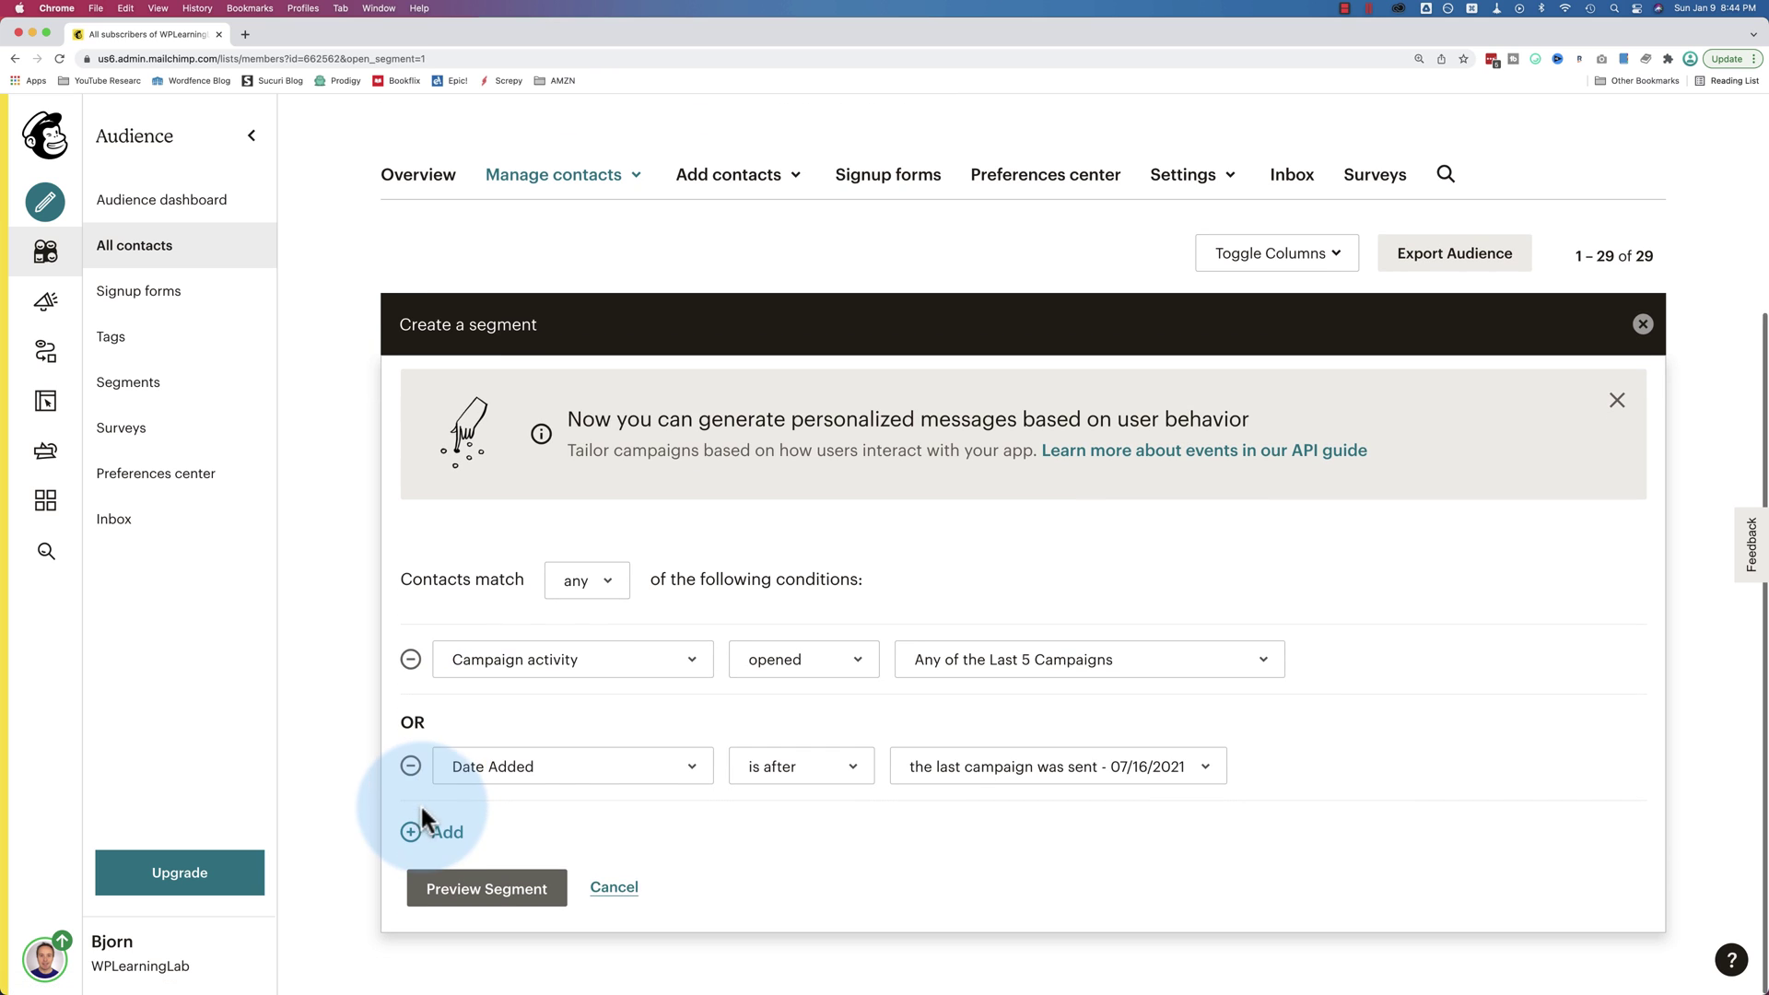
left_click(540, 770)
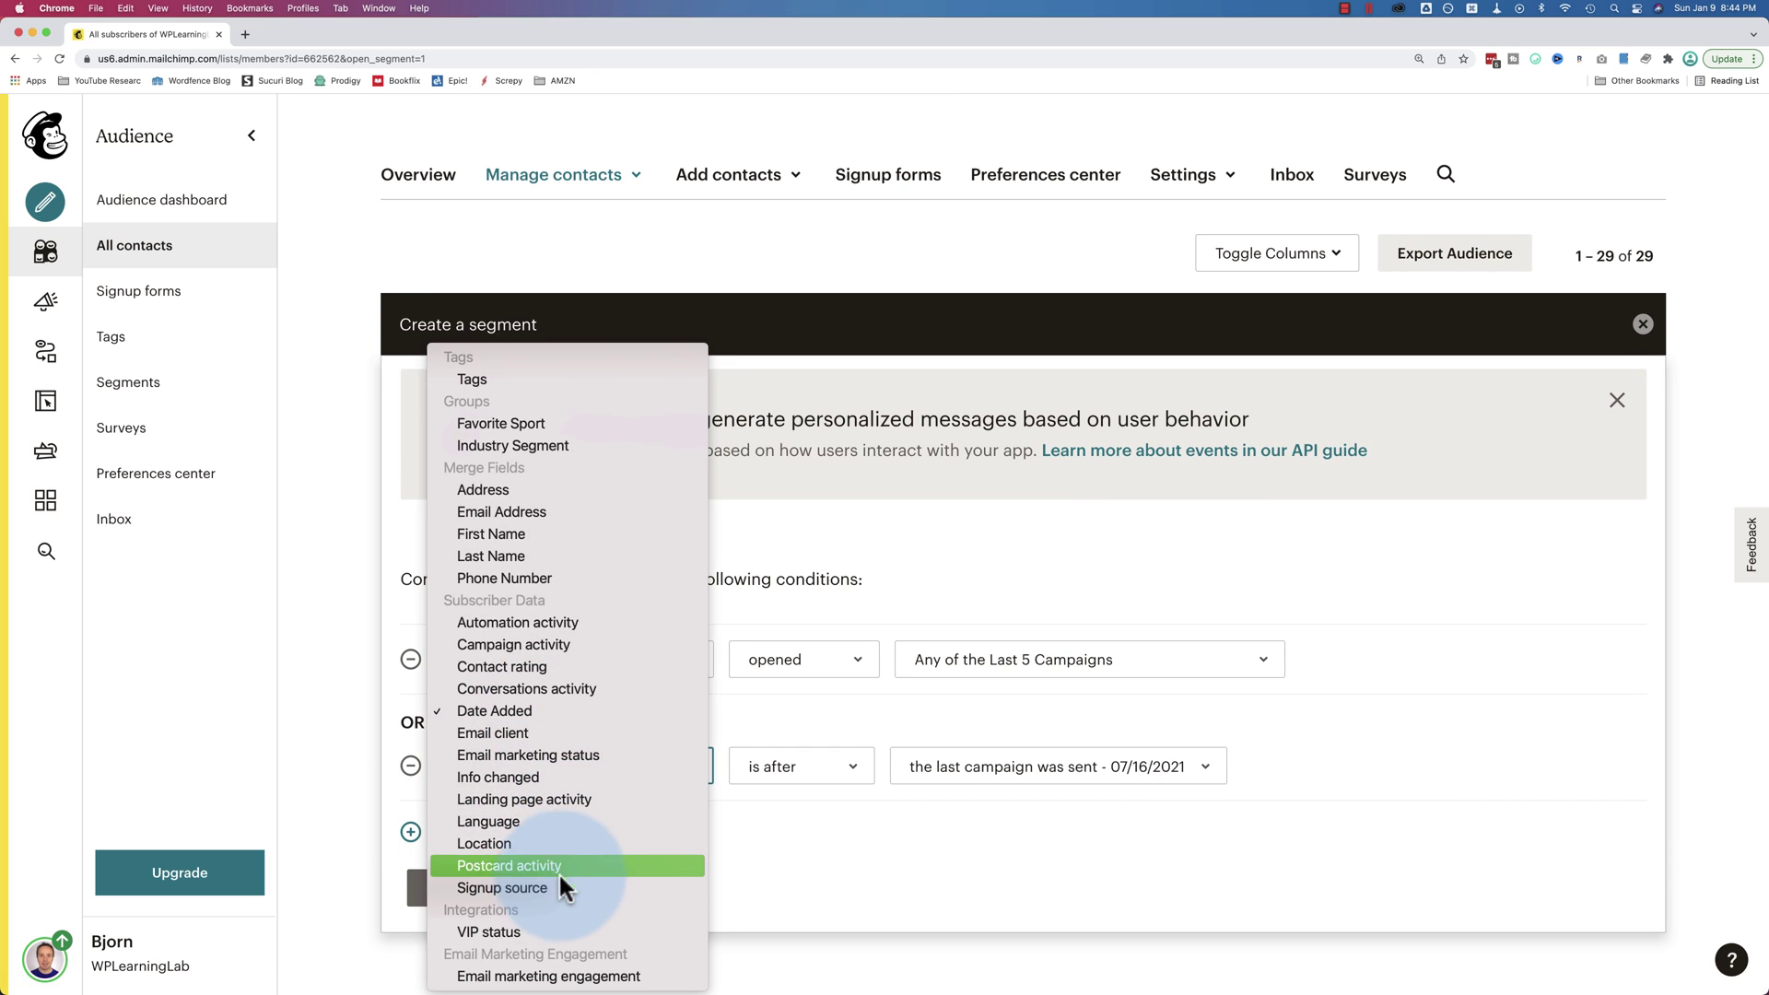
left_click(501, 843)
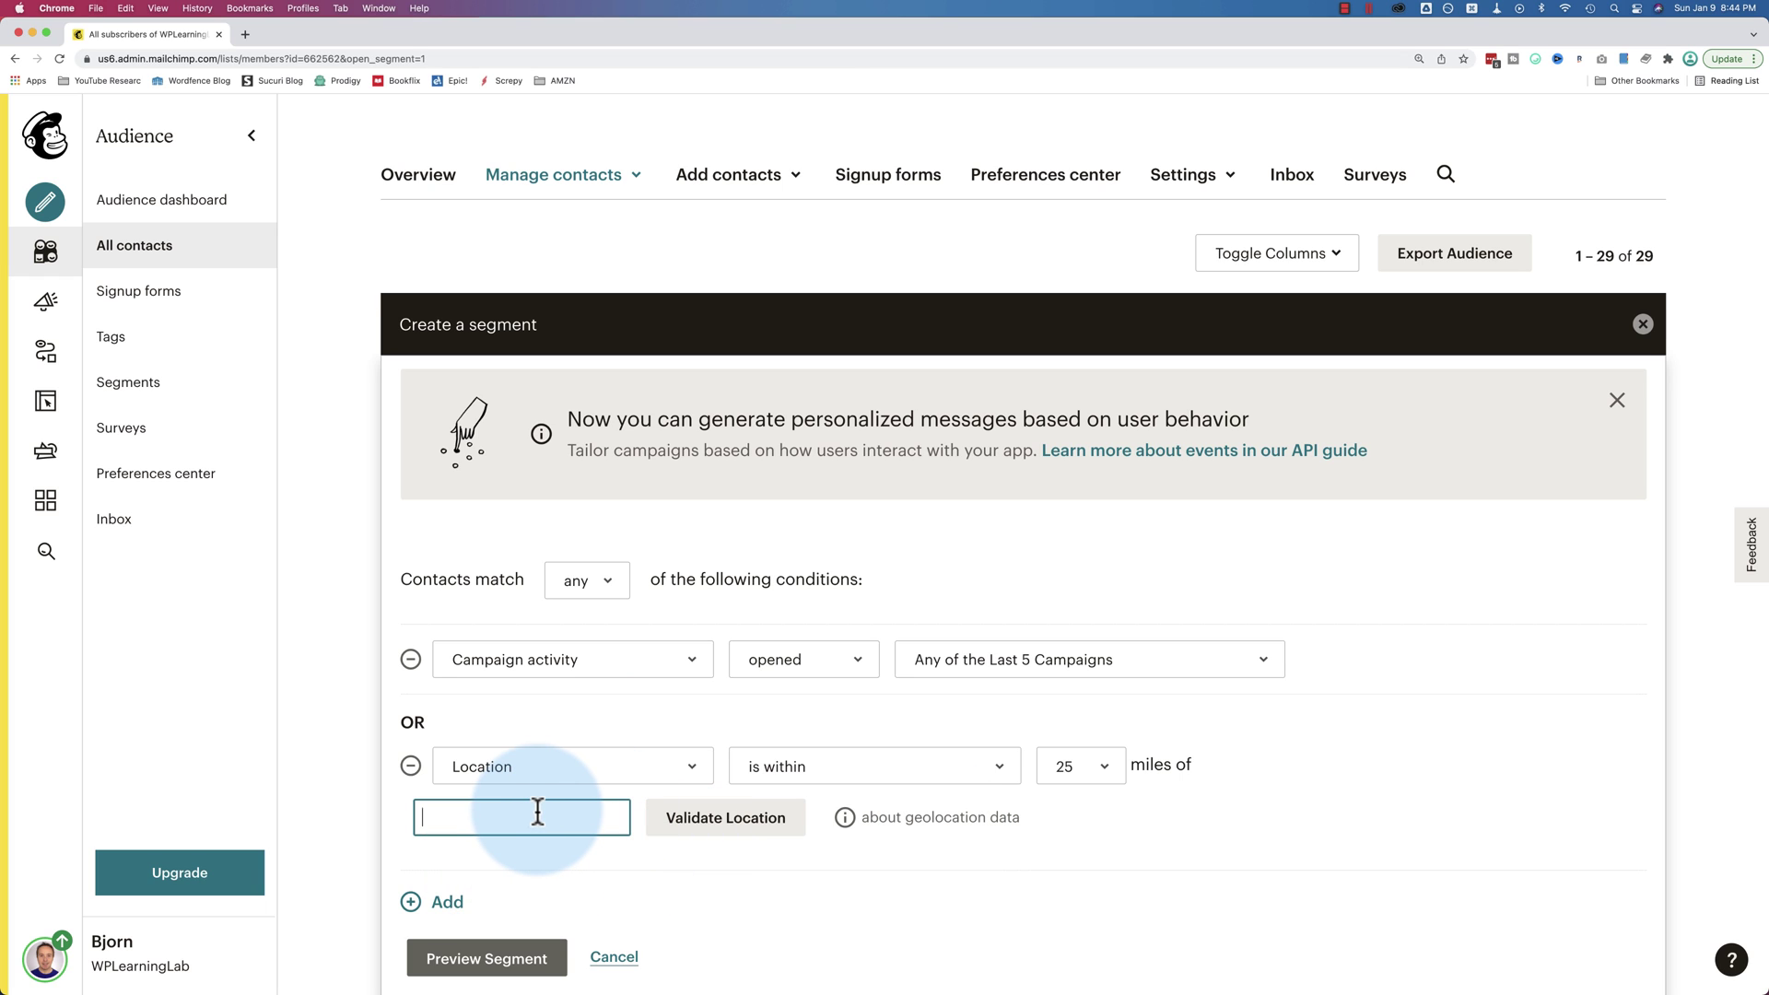
left_click(992, 770)
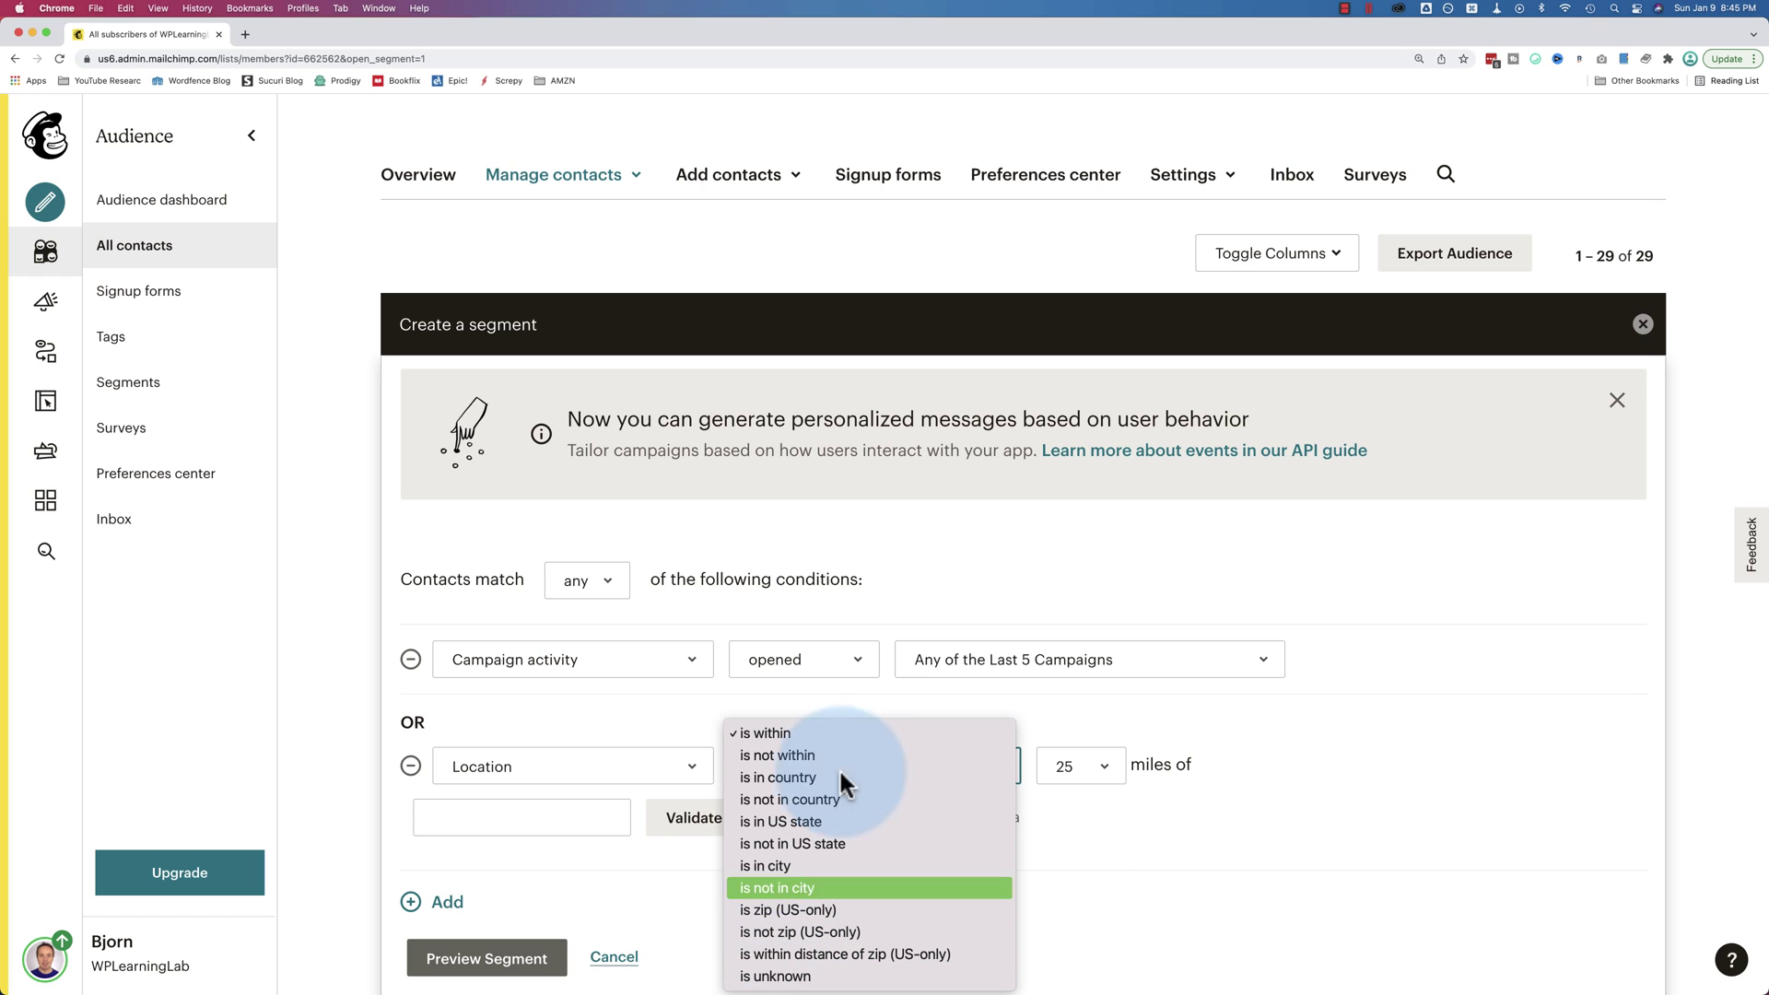
left_click(814, 779)
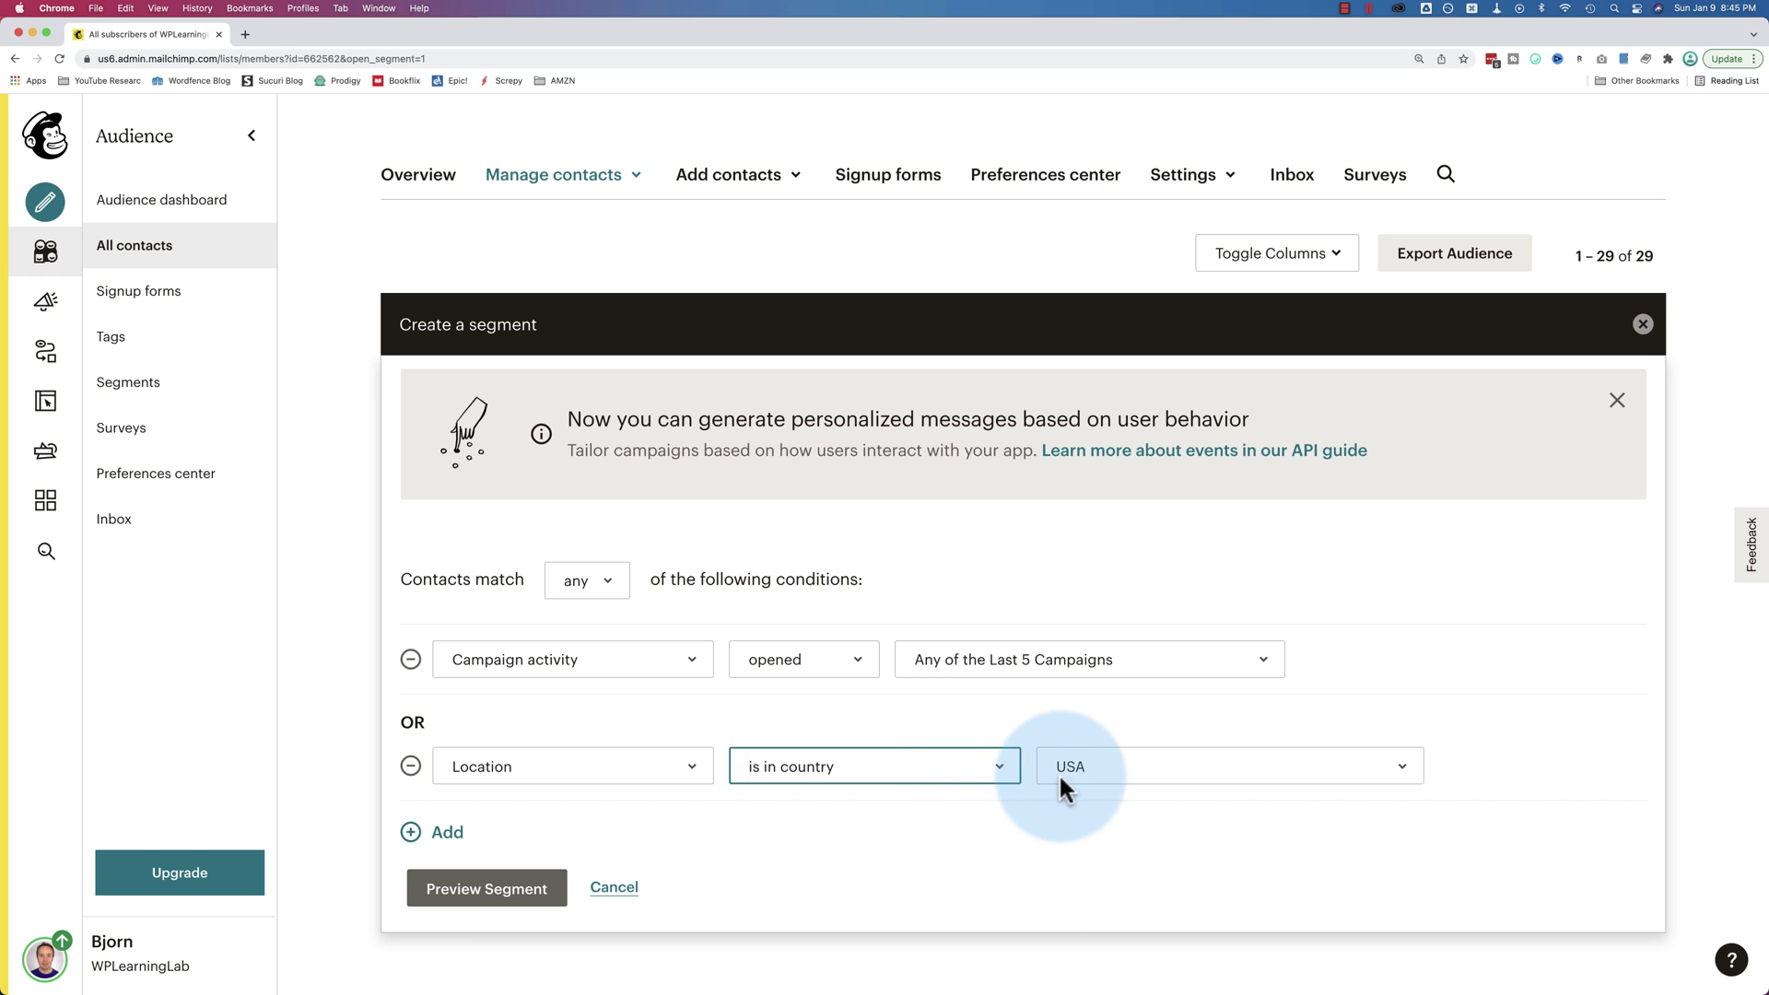
left_click(1086, 768)
scroll(1087, 854, "down", 2)
left_click(1087, 855)
left_click(462, 838)
scroll(489, 746, "down", 2)
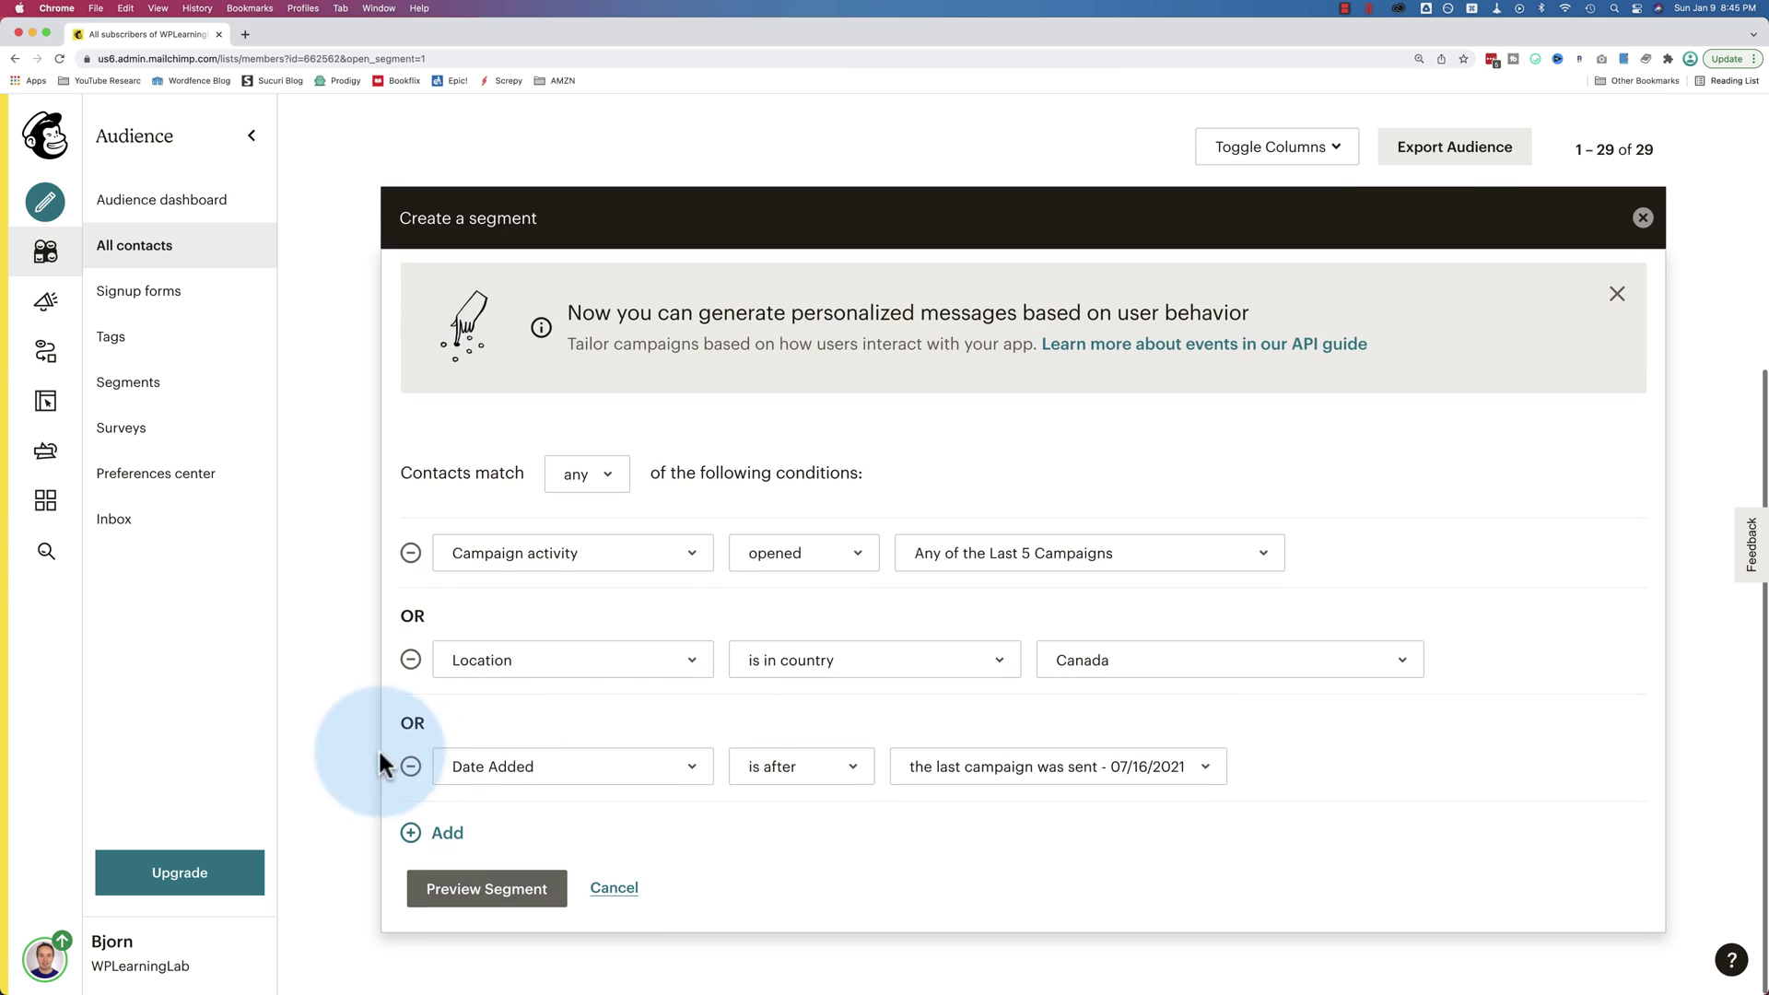
Make the third condition Conversations activity has replied to Any of the Last 5 Campaigns
left_click(689, 765)
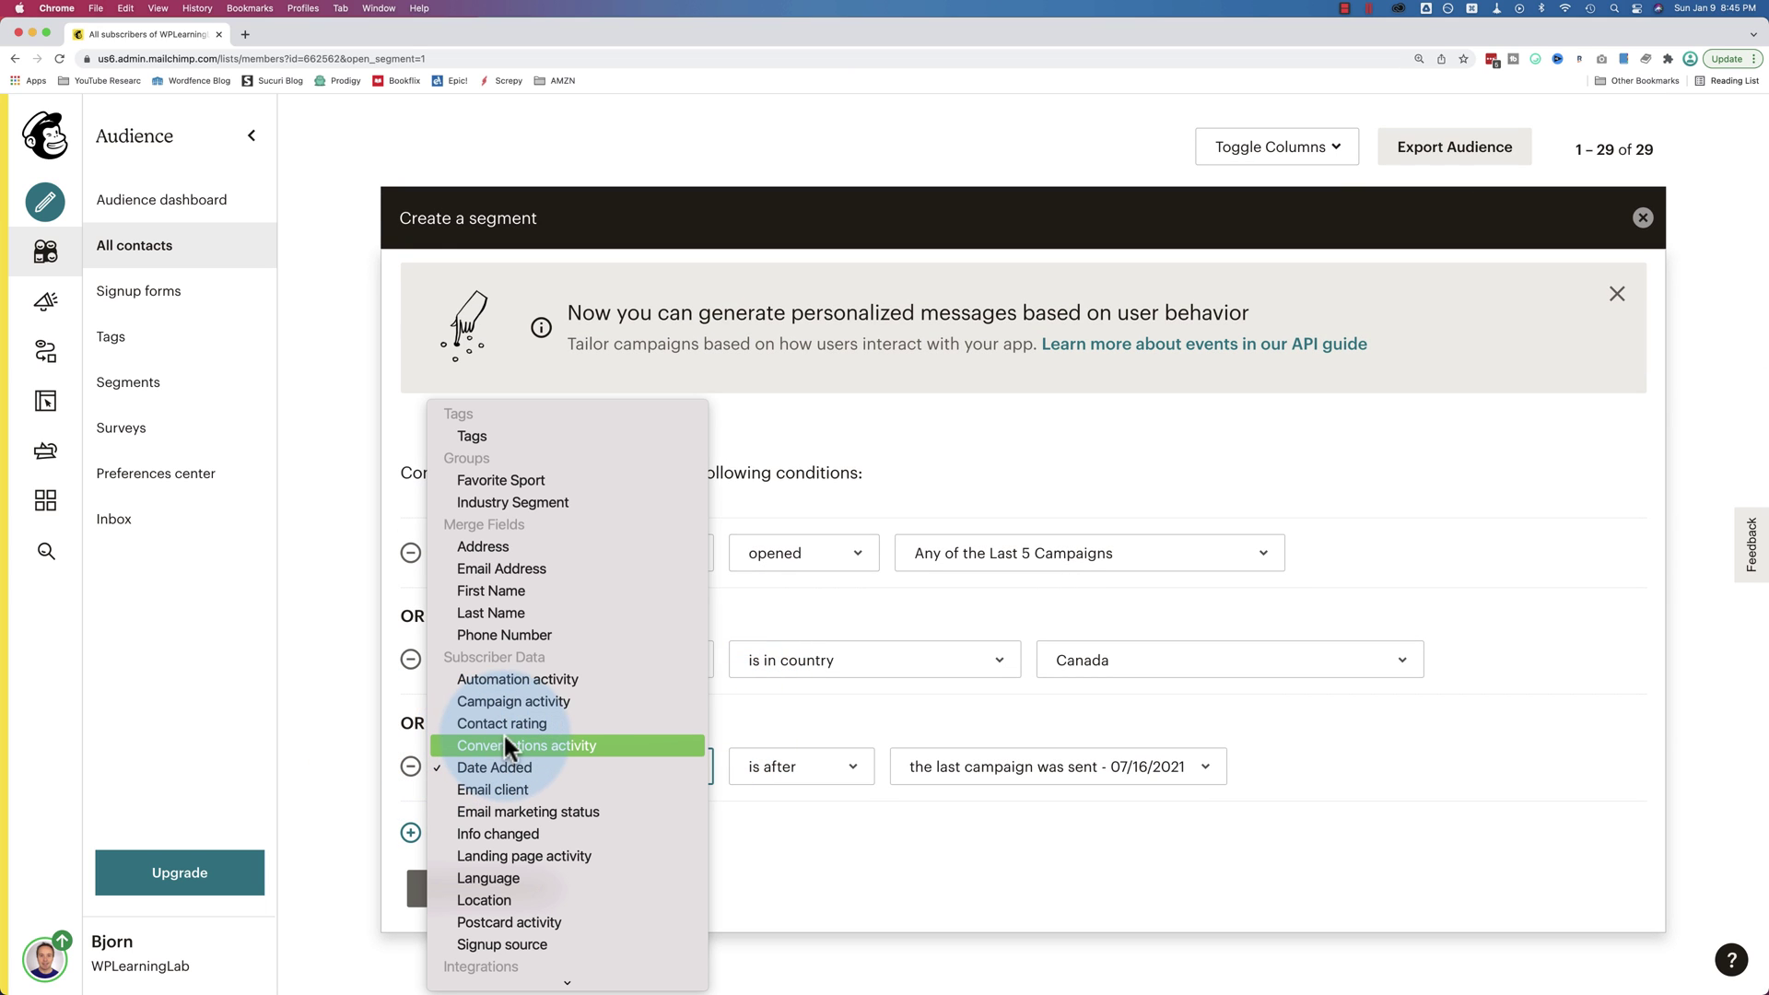
left_click(556, 745)
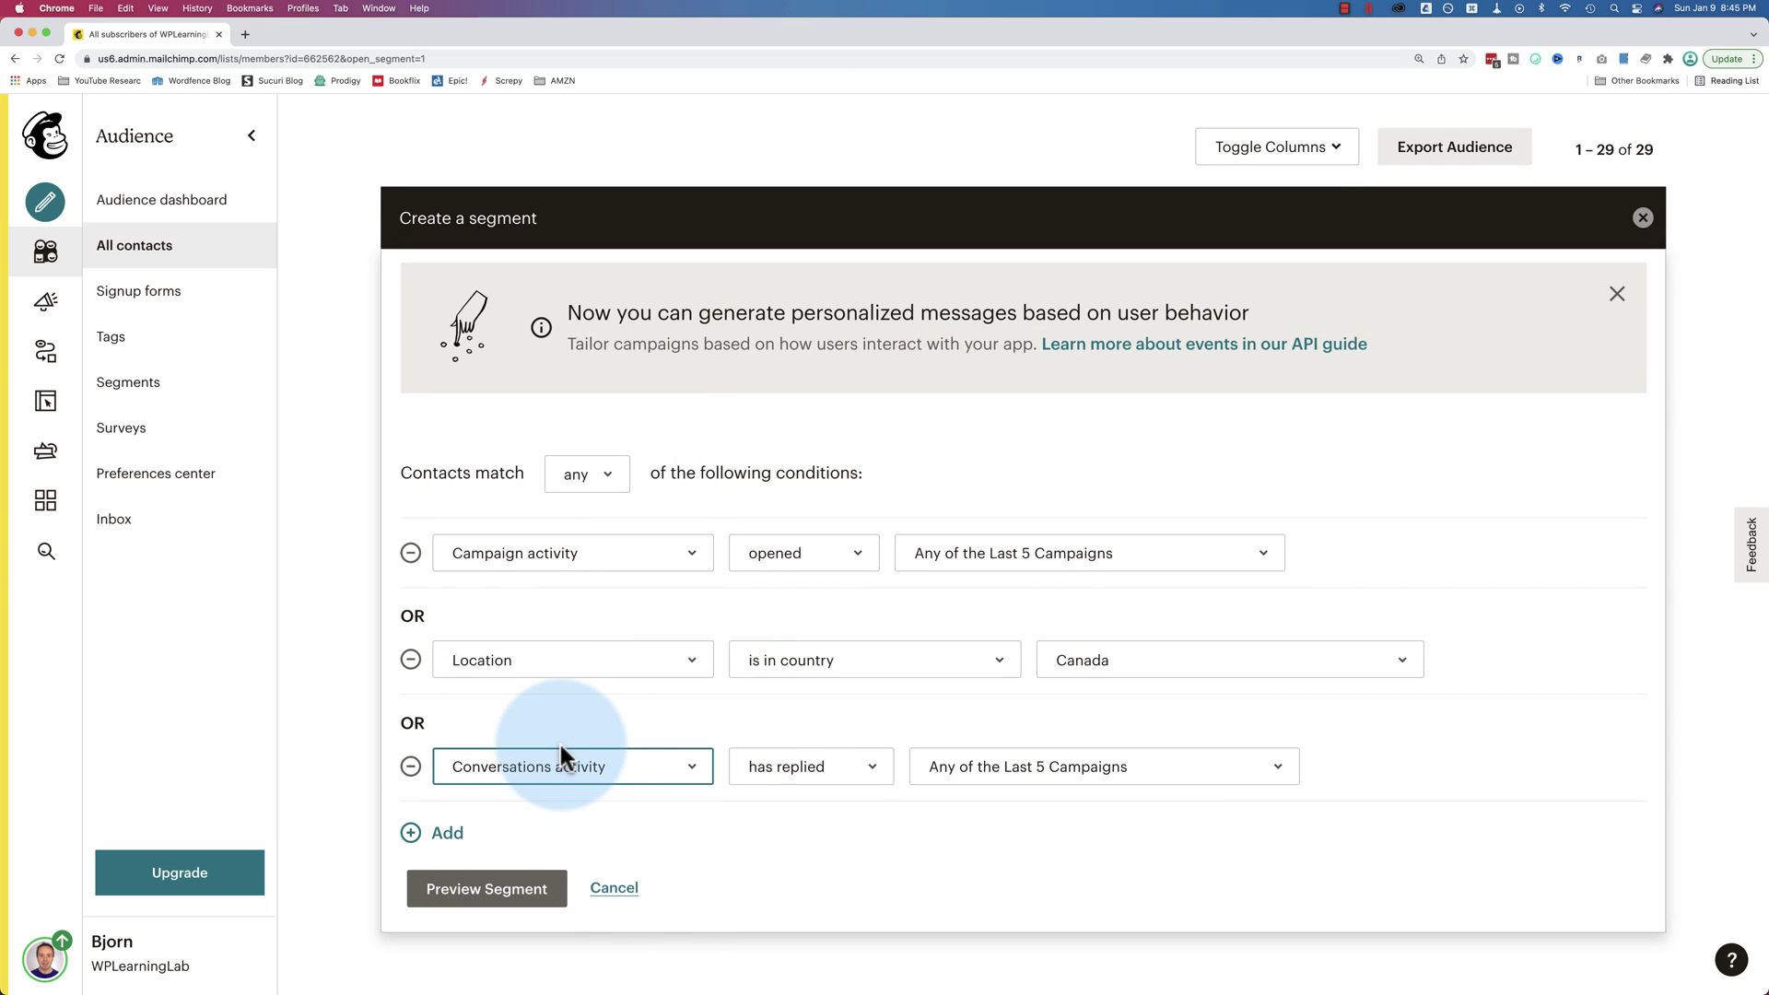
left_click(842, 765)
left_click(999, 770)
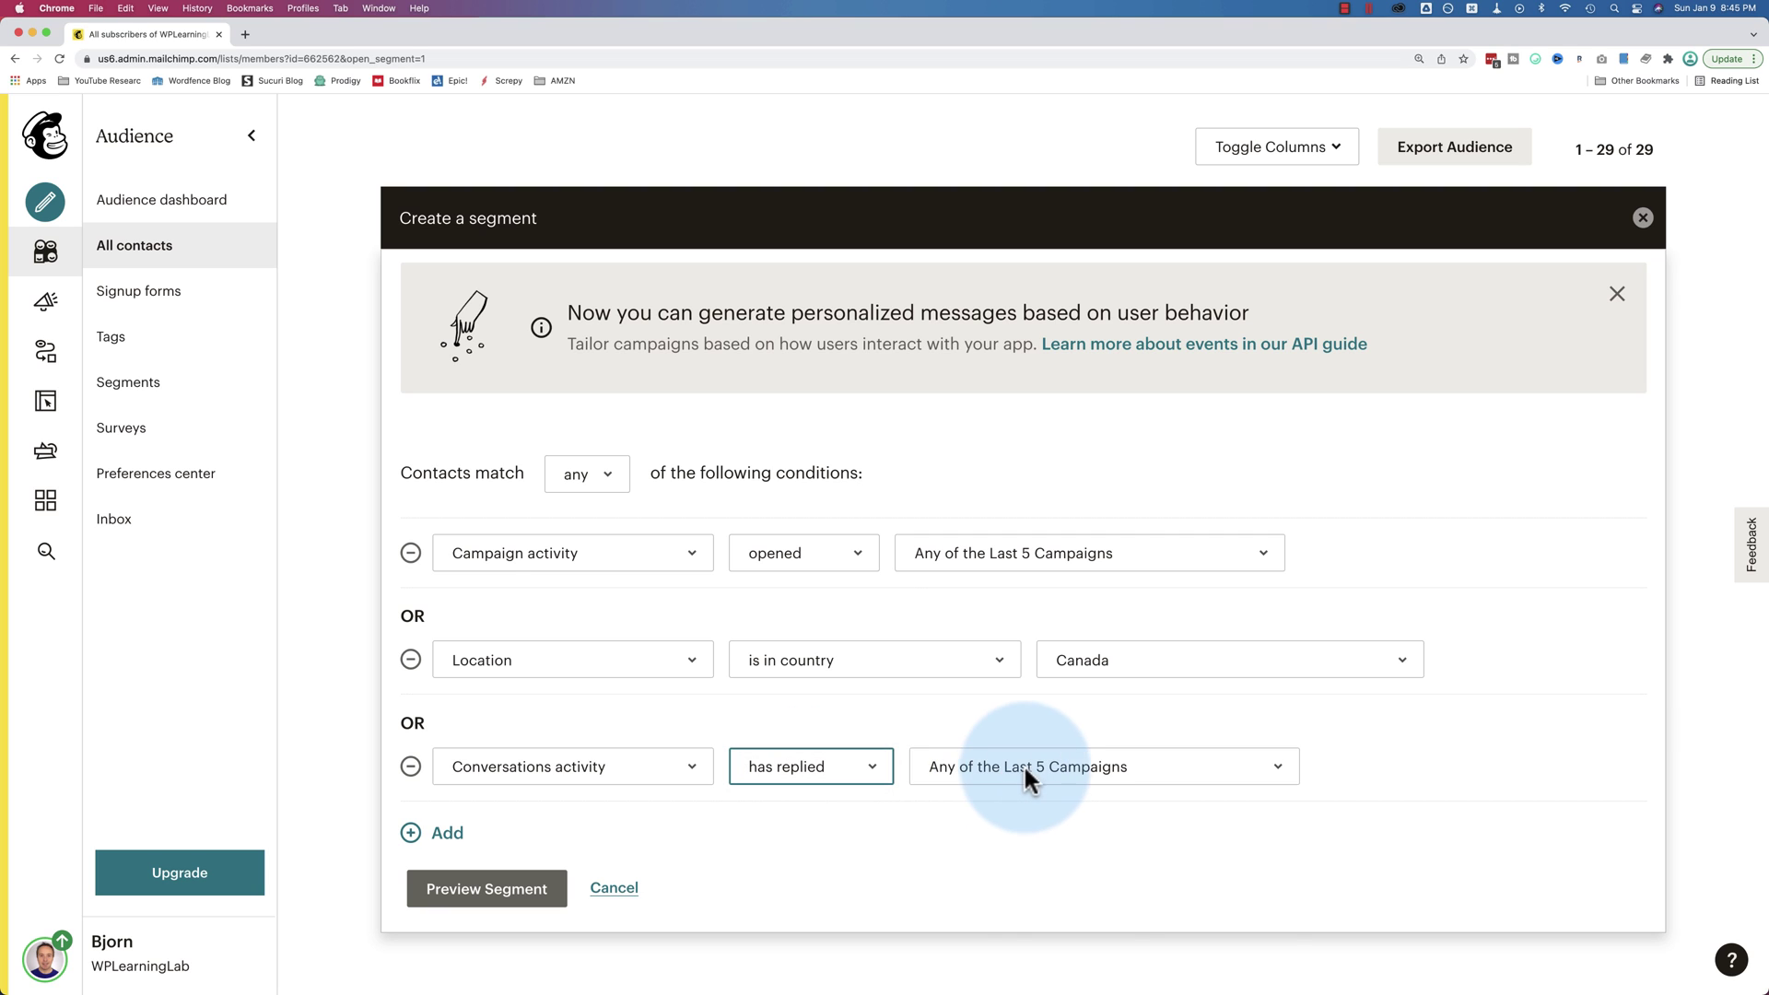
left_click(1020, 768)
left_click(993, 722)
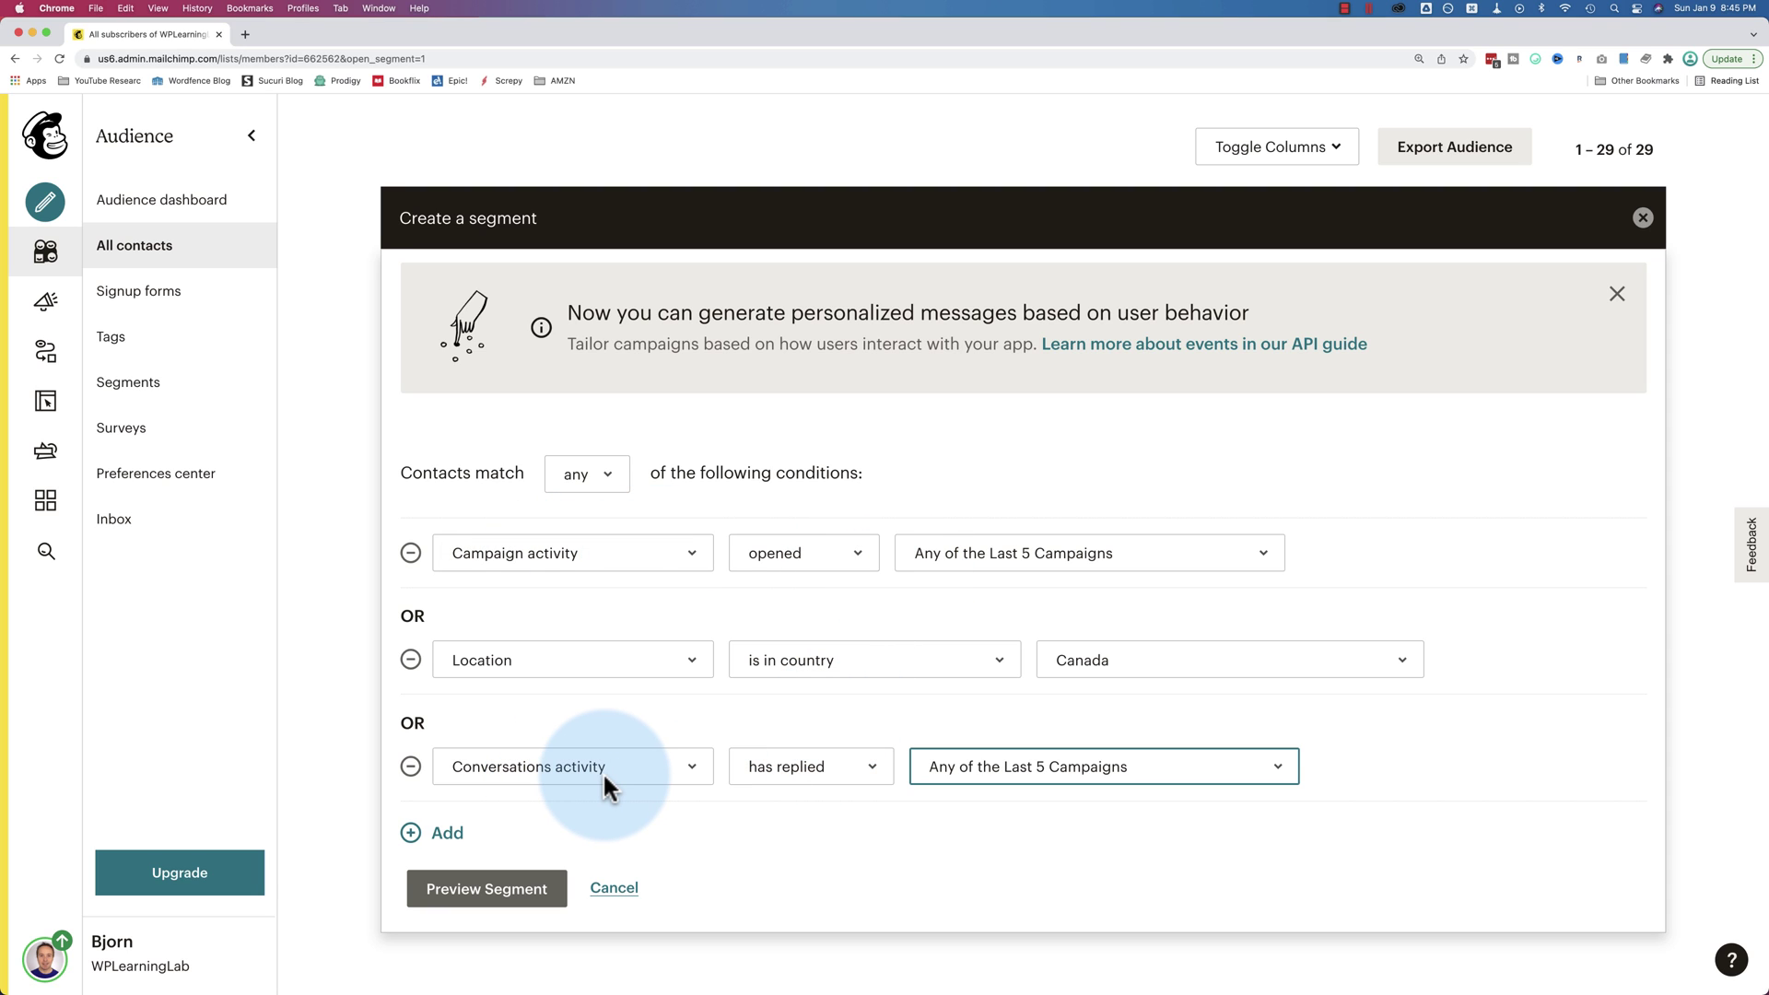
left_click(832, 552)
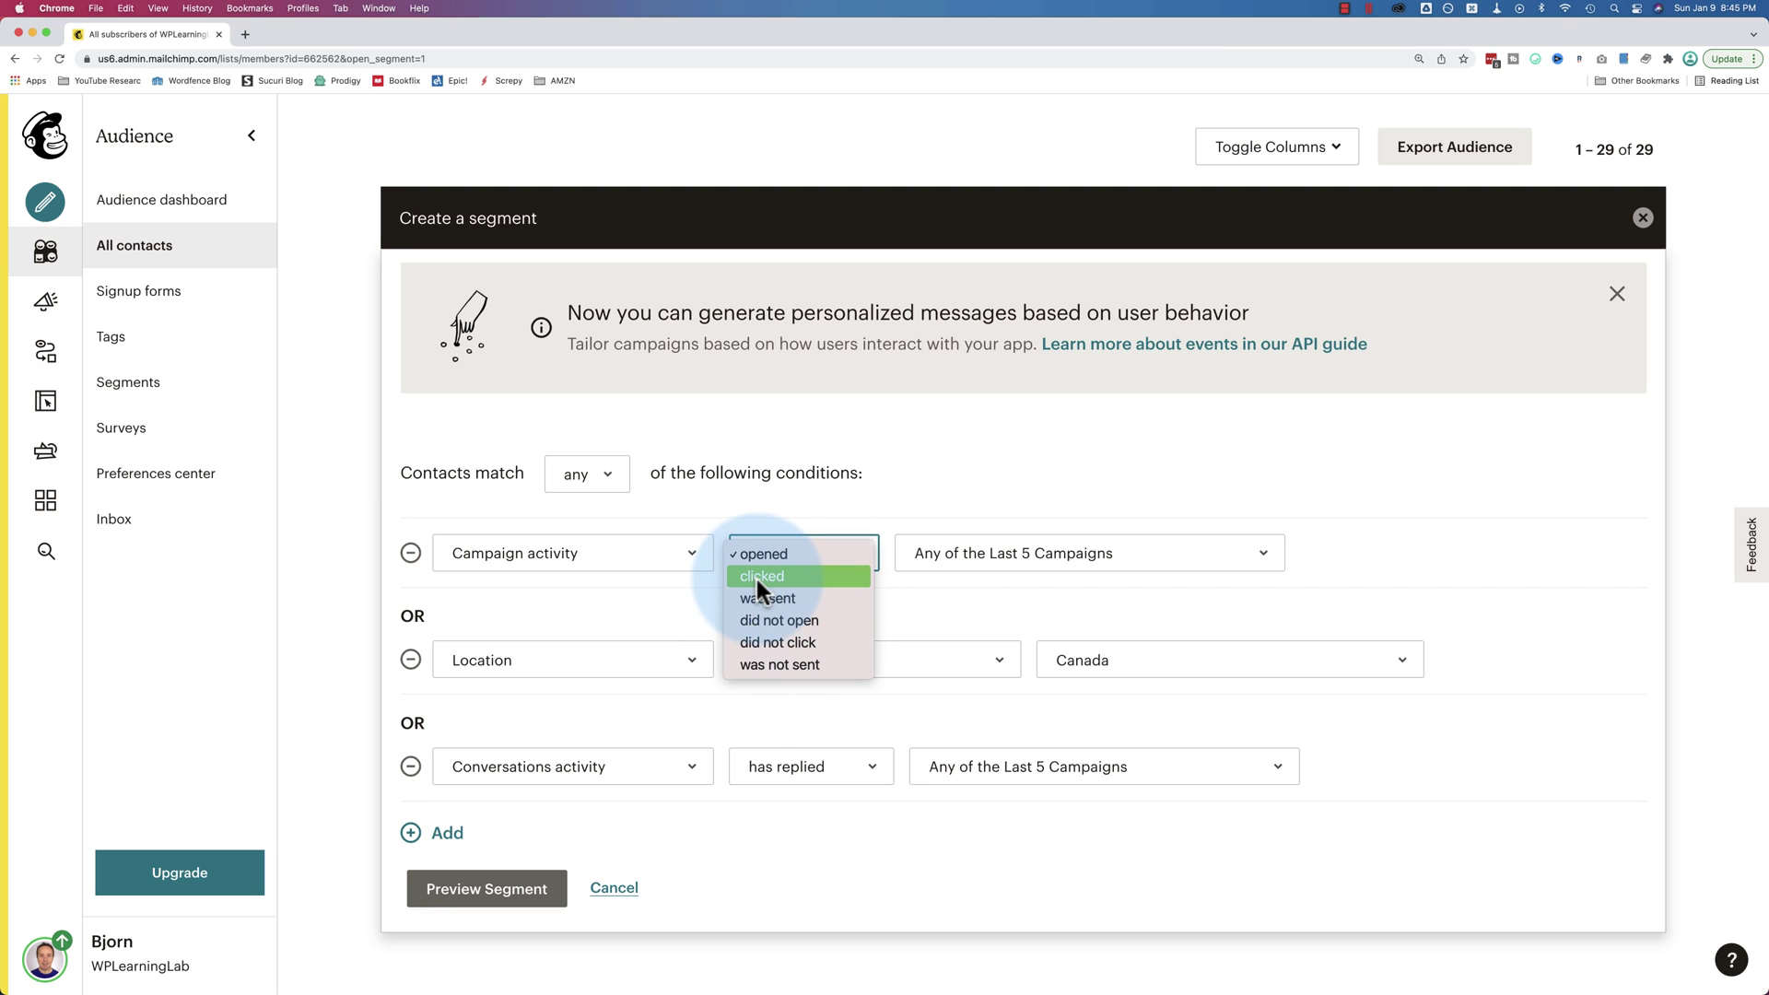
left_click(691, 631)
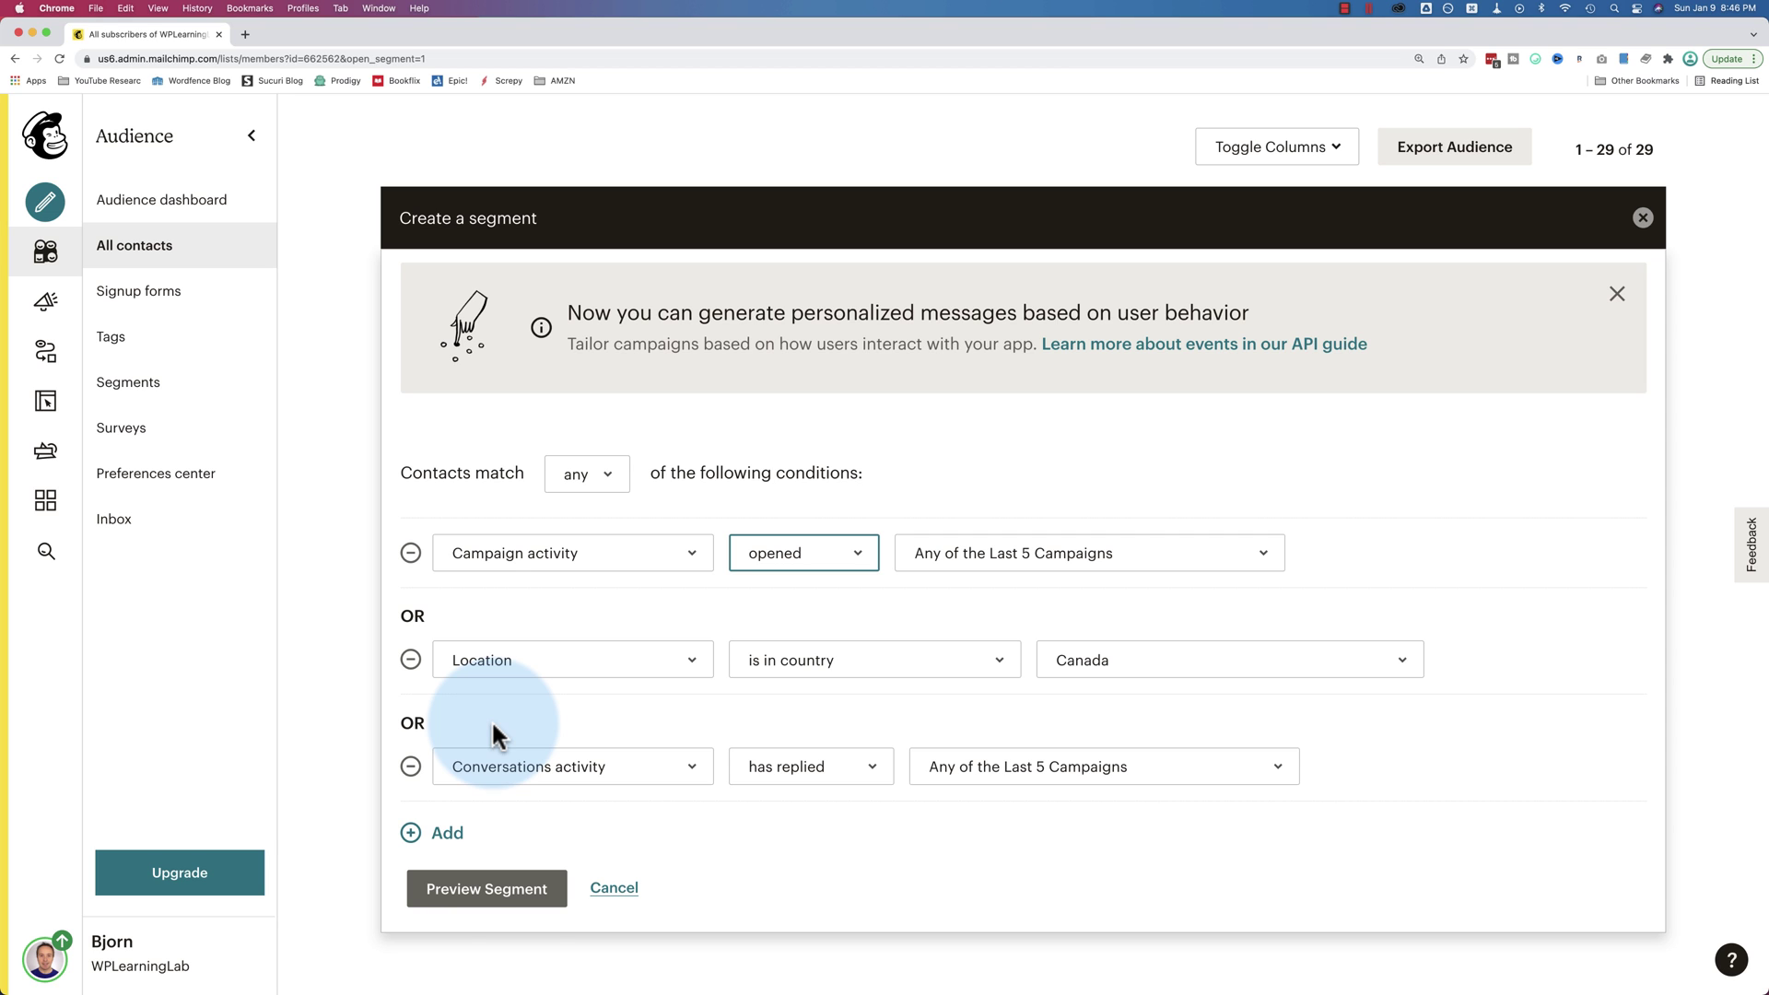
Try Automation activity, started workflow, Single welcome email in the third condition
left_click(550, 778)
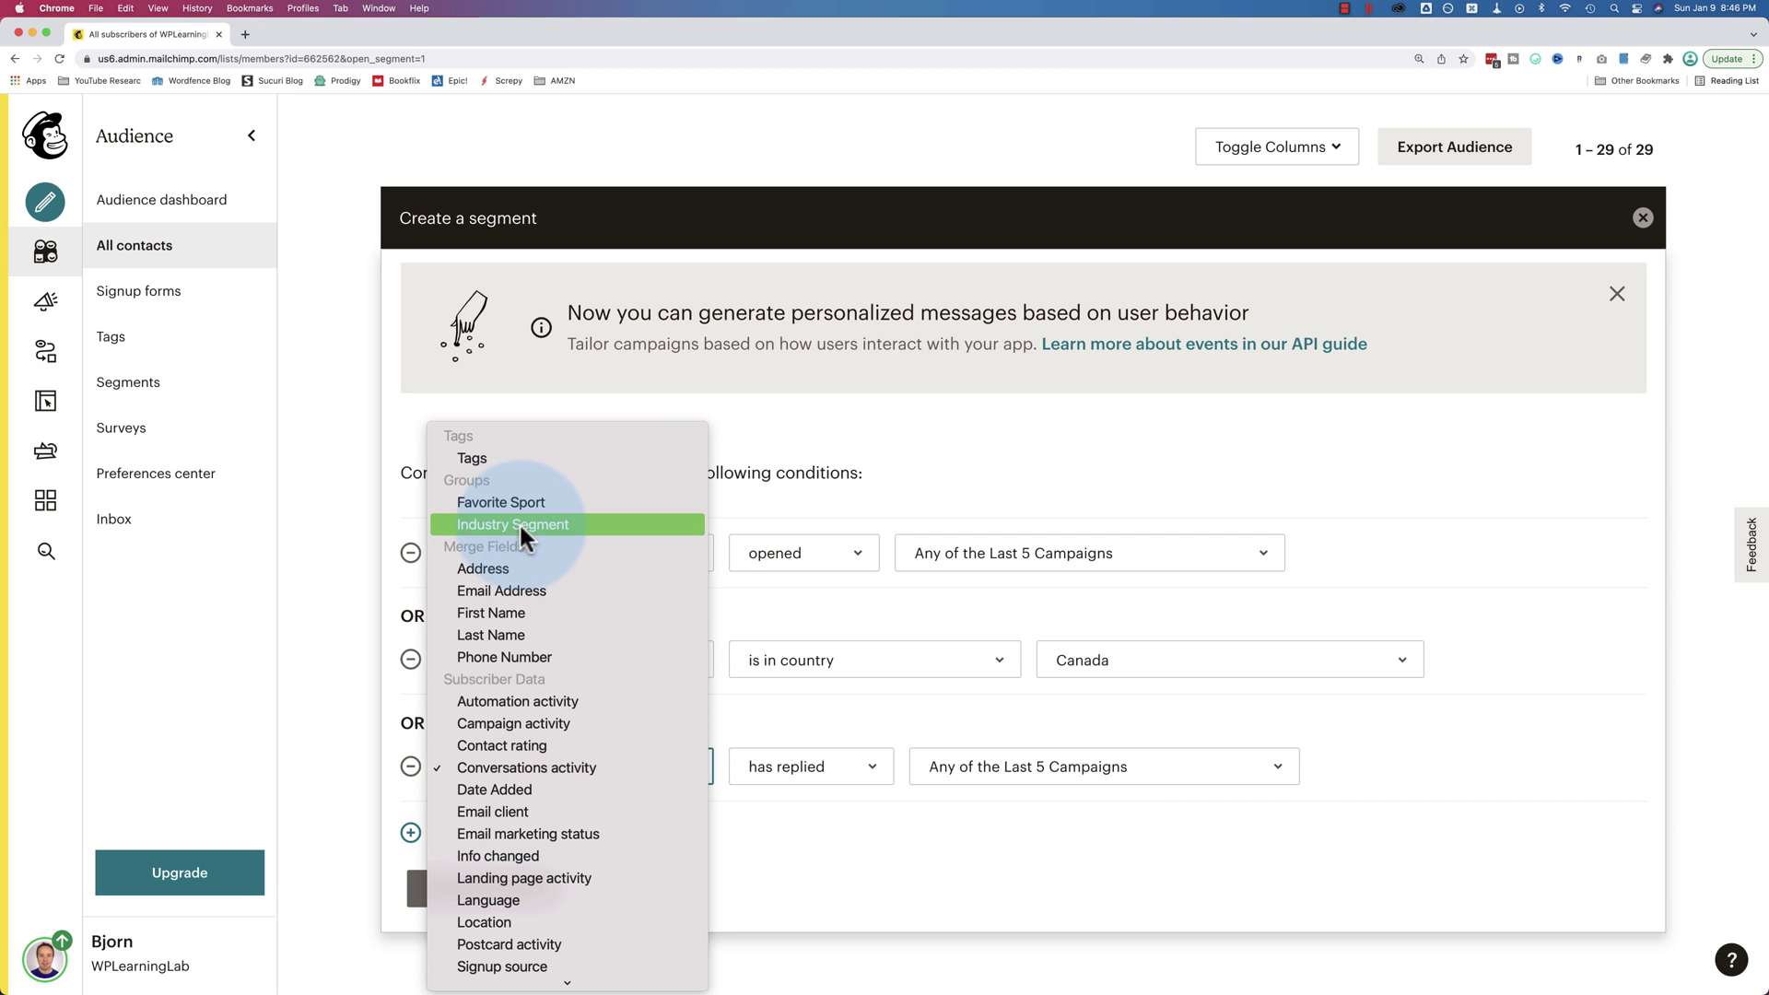
scroll(514, 665, "down", 2)
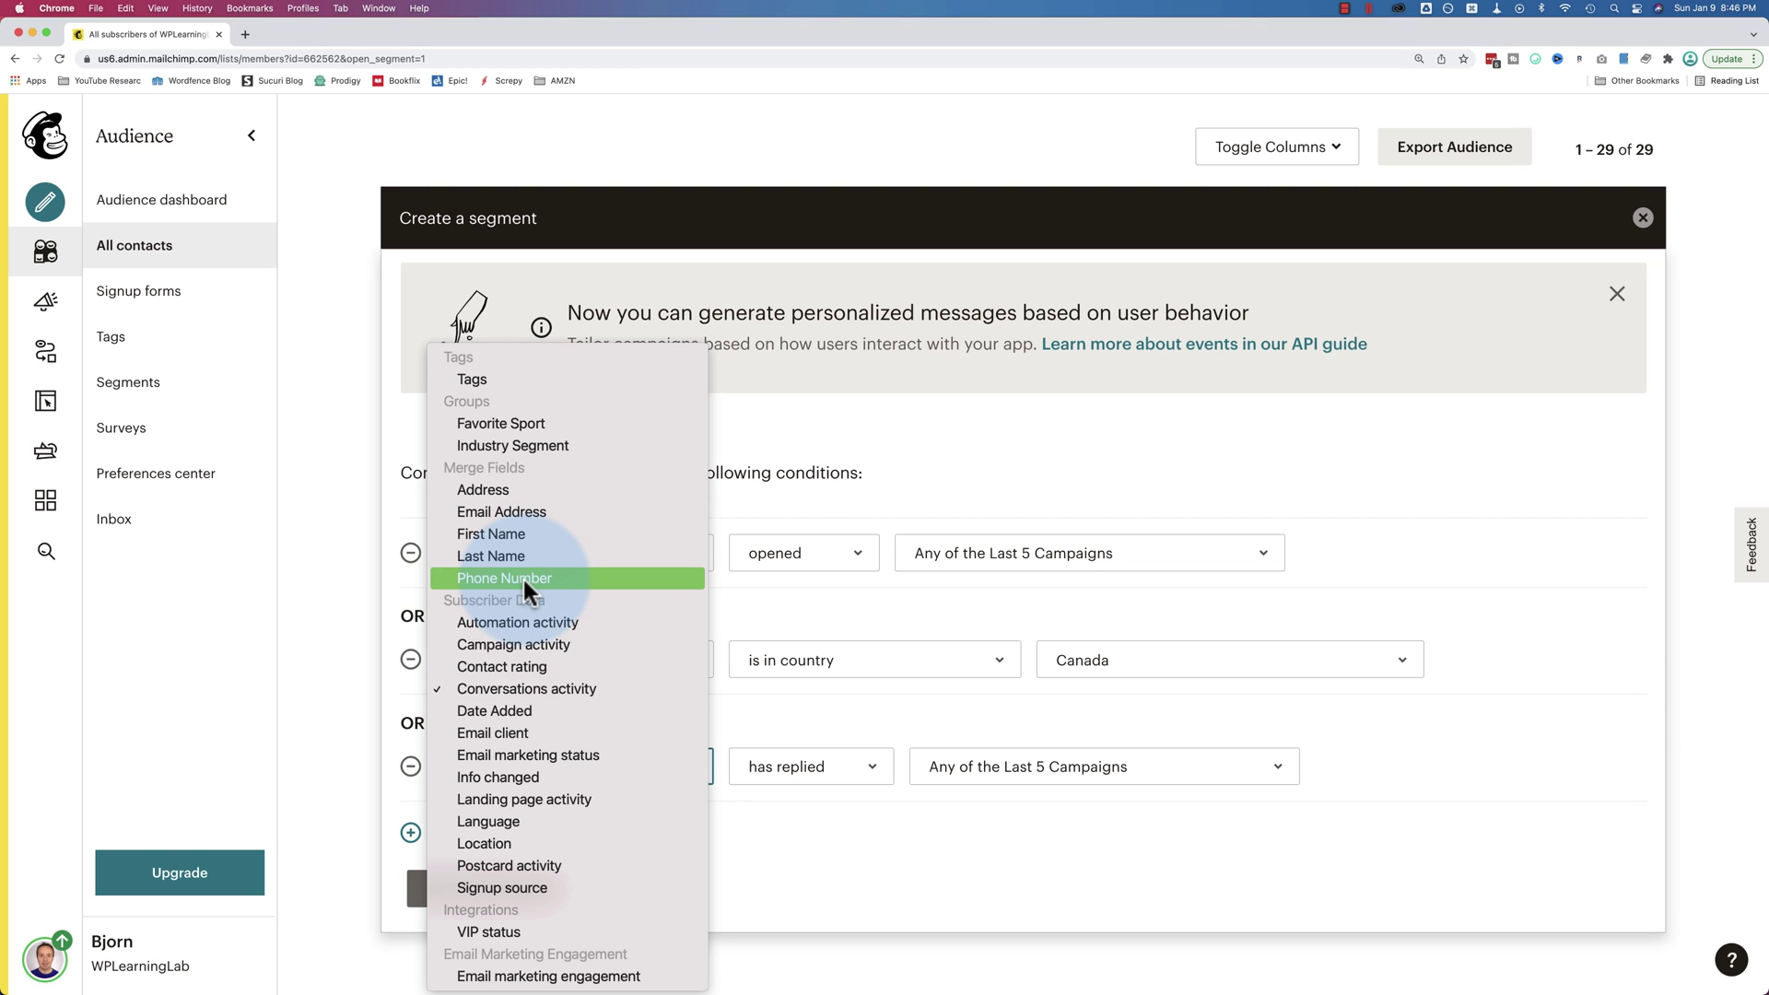
left_click(522, 622)
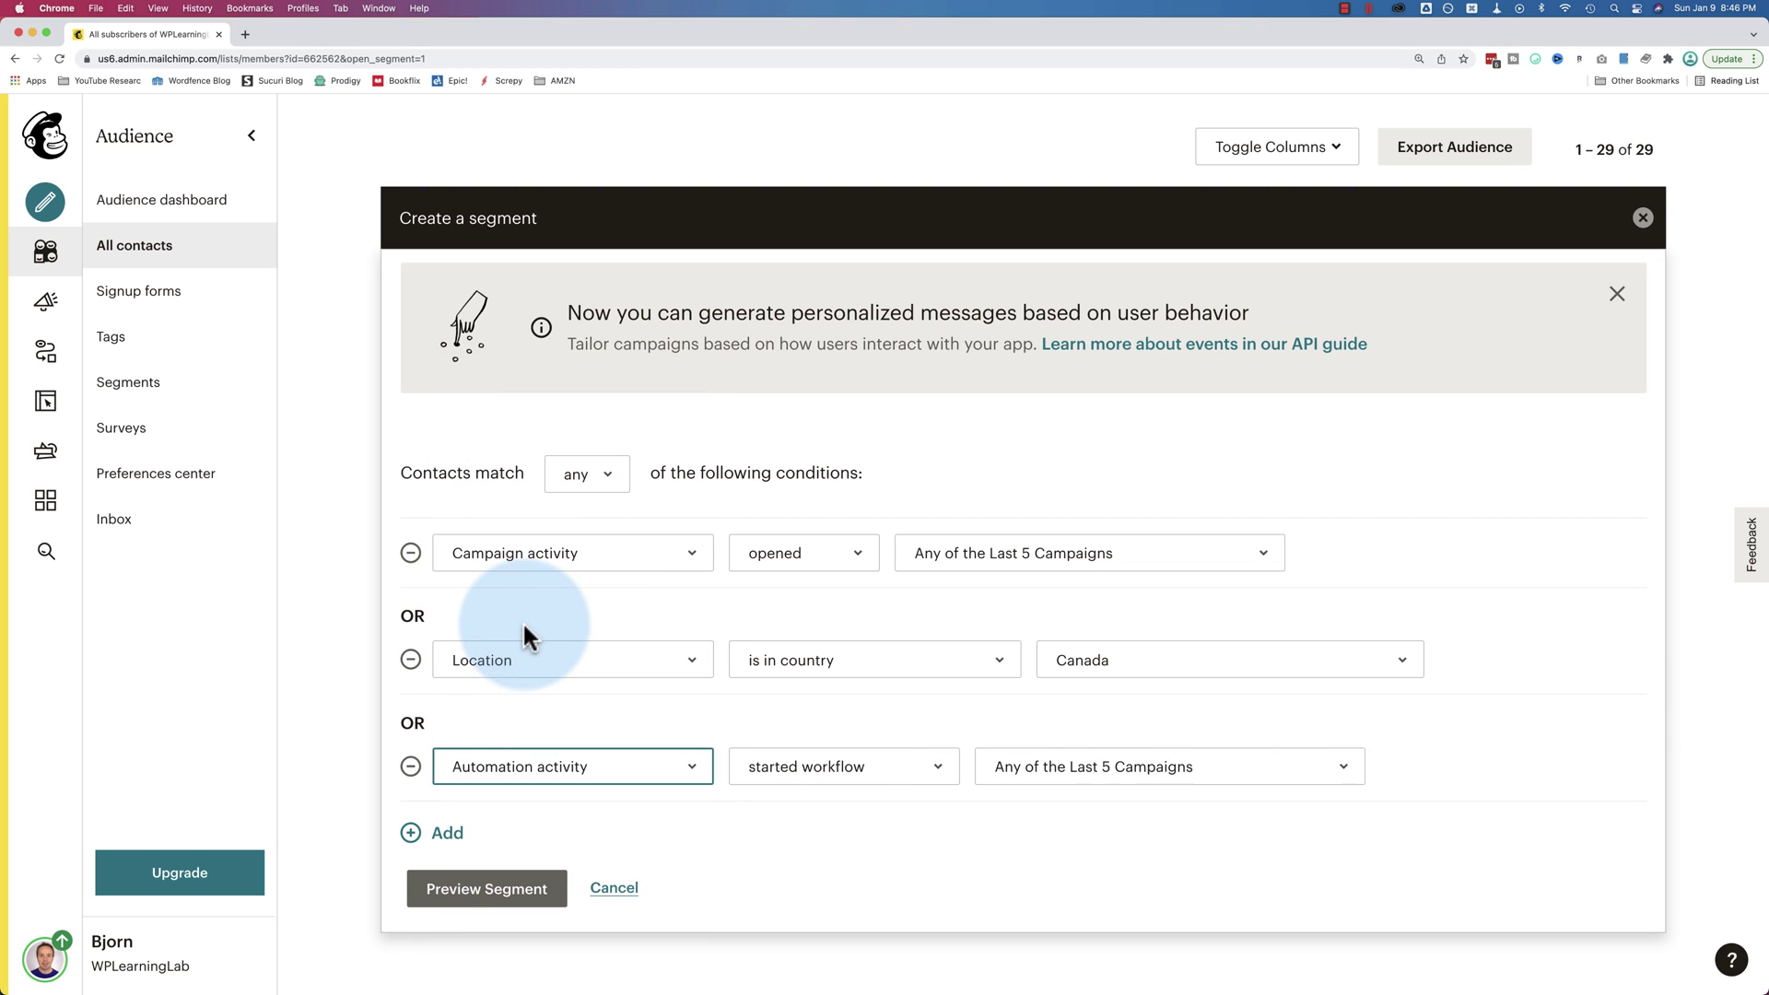
left_click(924, 764)
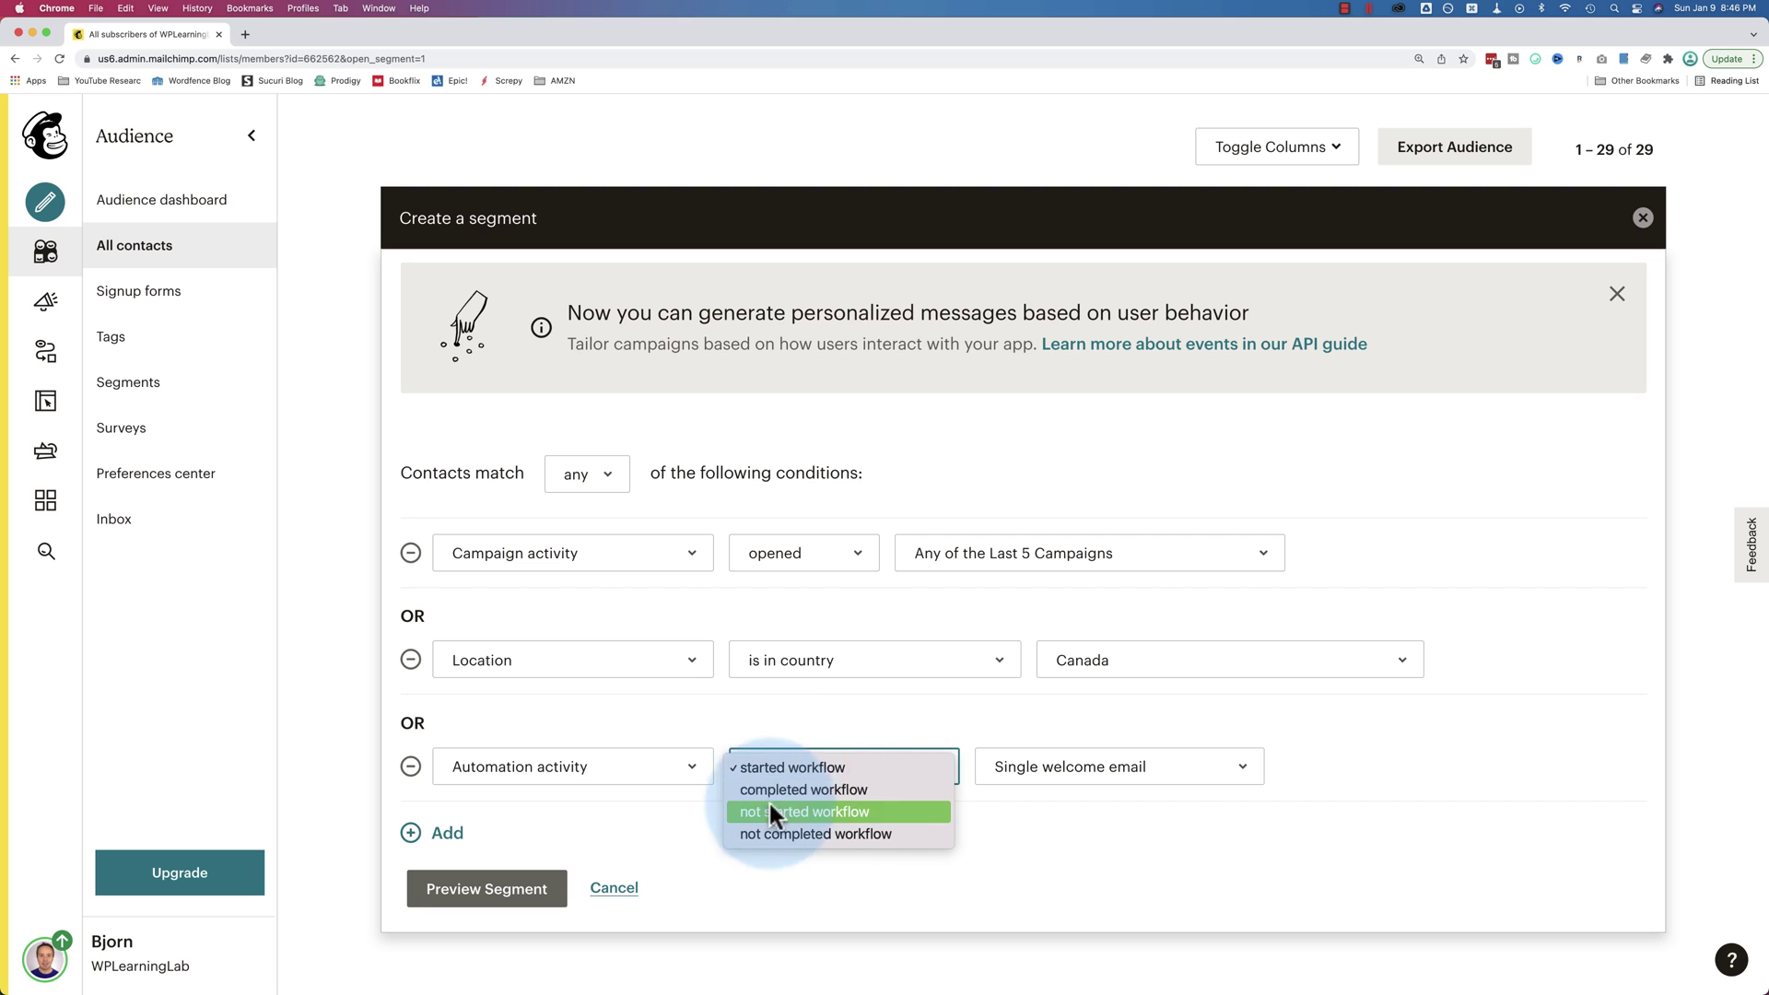
left_click(1080, 768)
left_click(1042, 767)
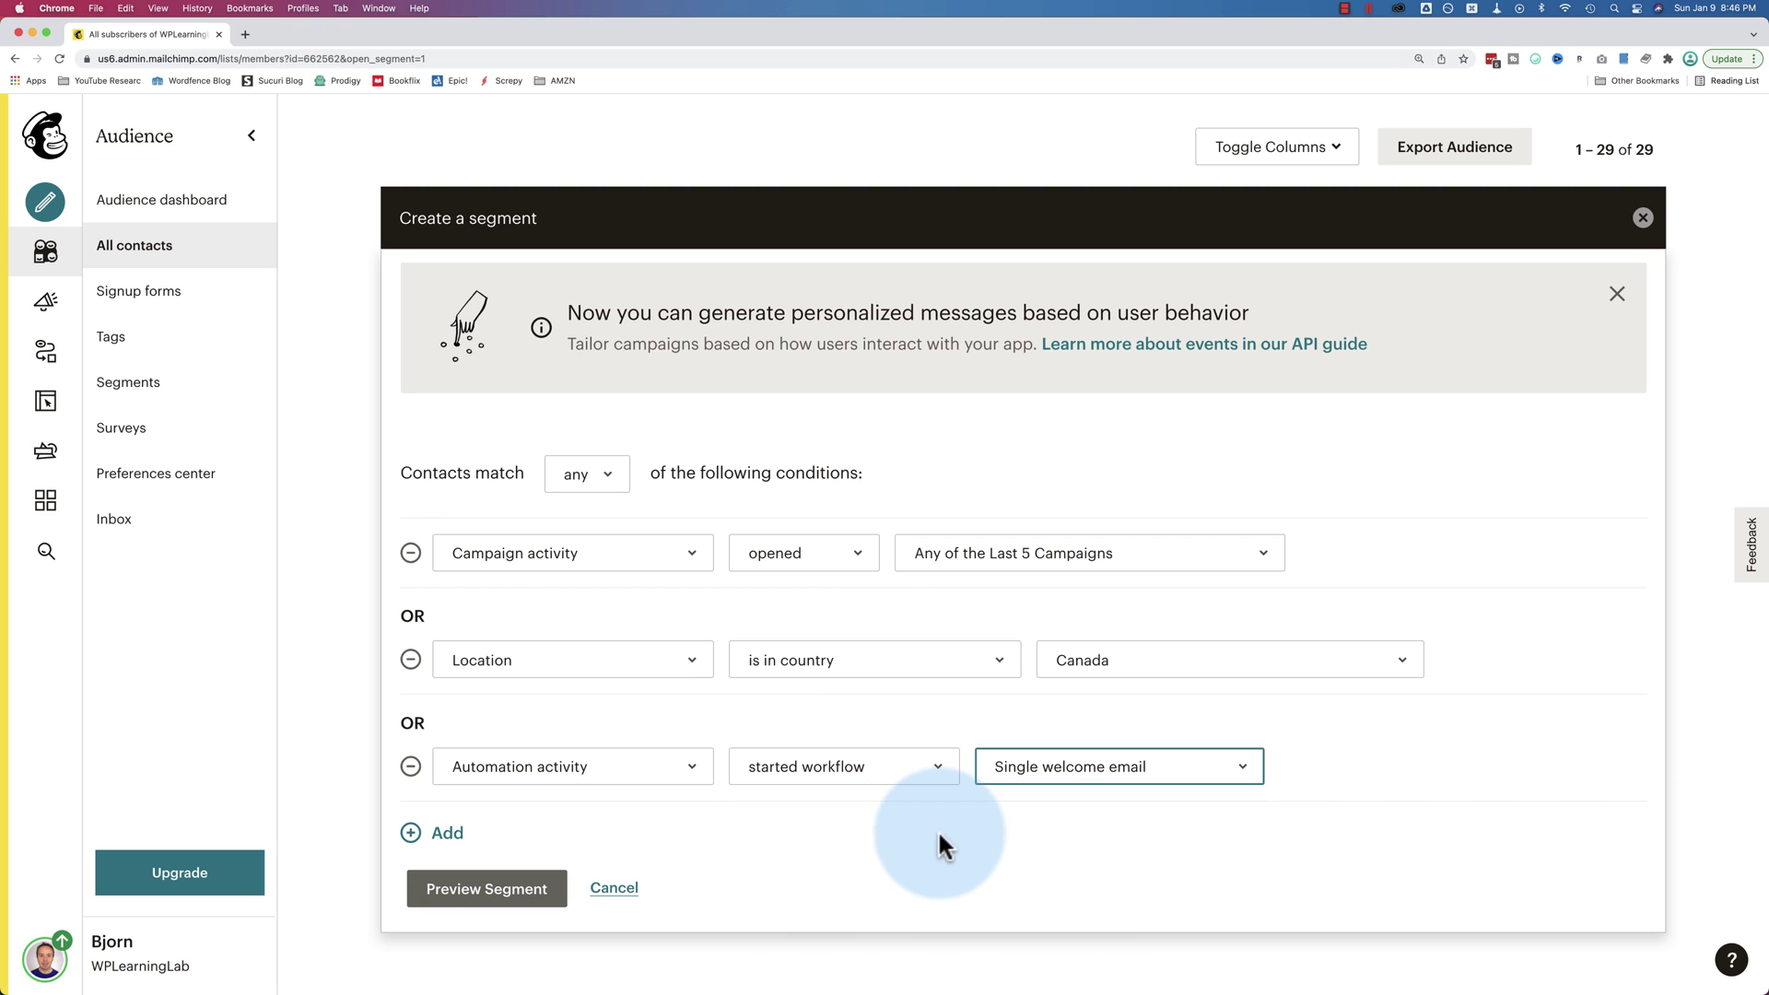
left_click(948, 826)
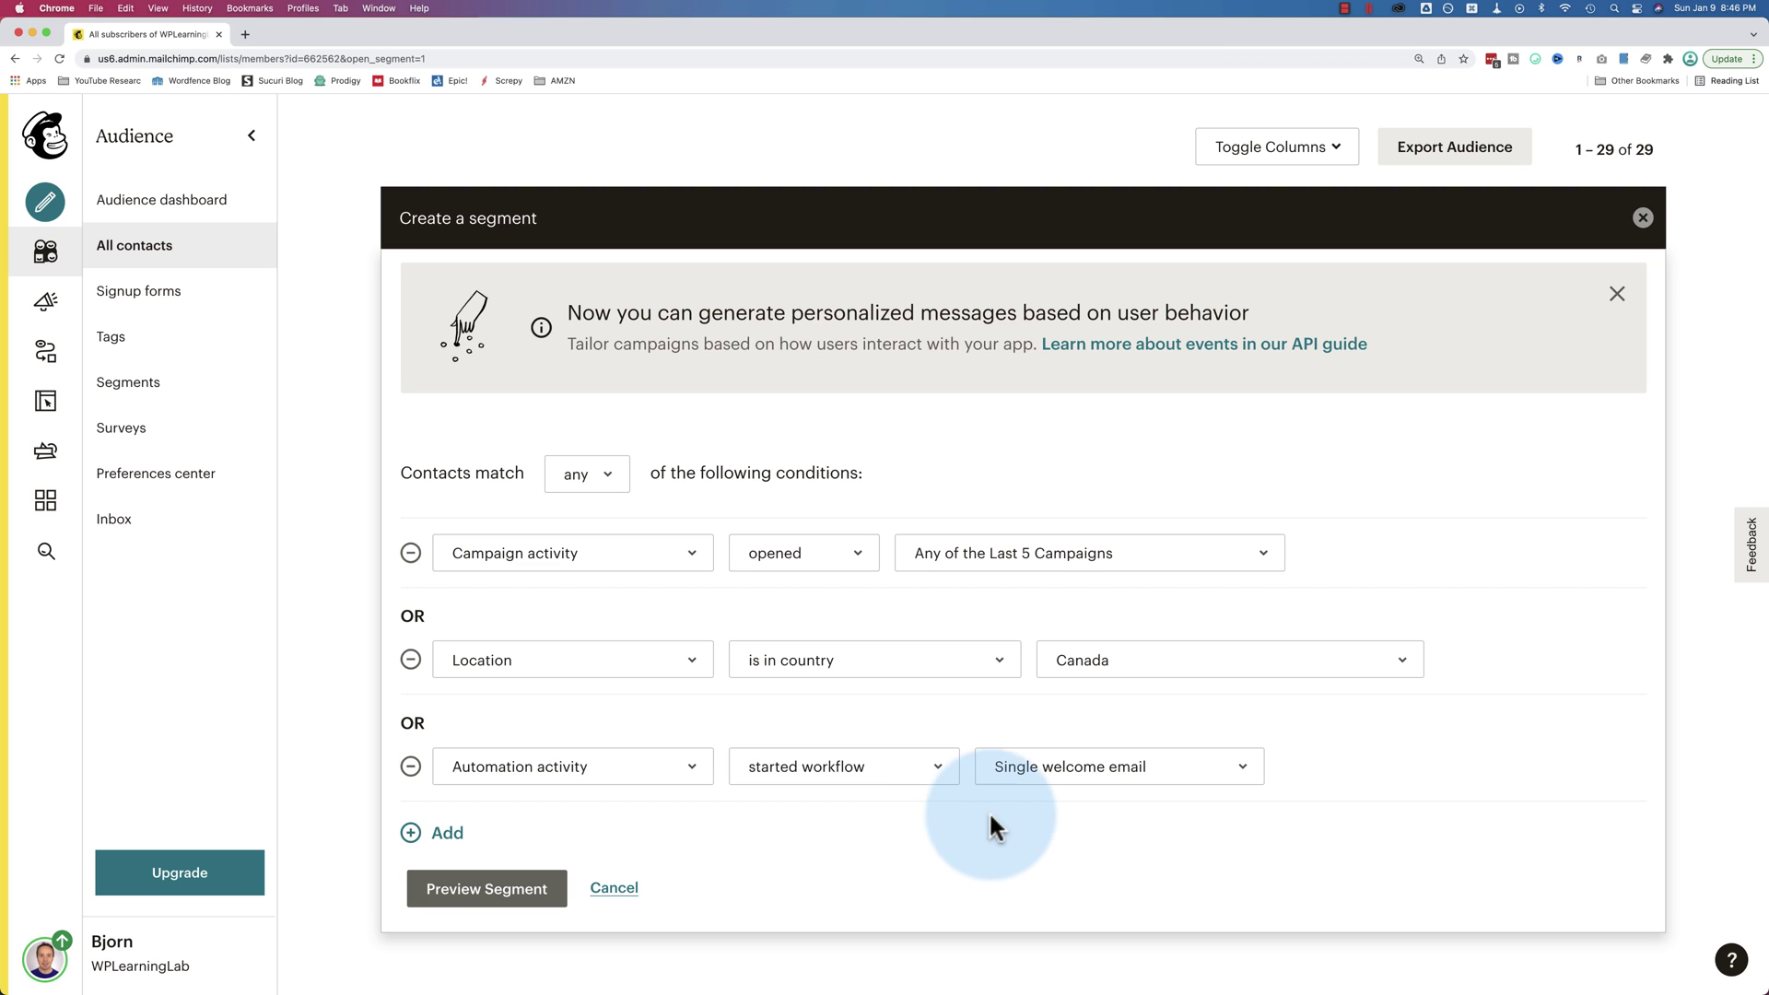
left_click(1052, 776)
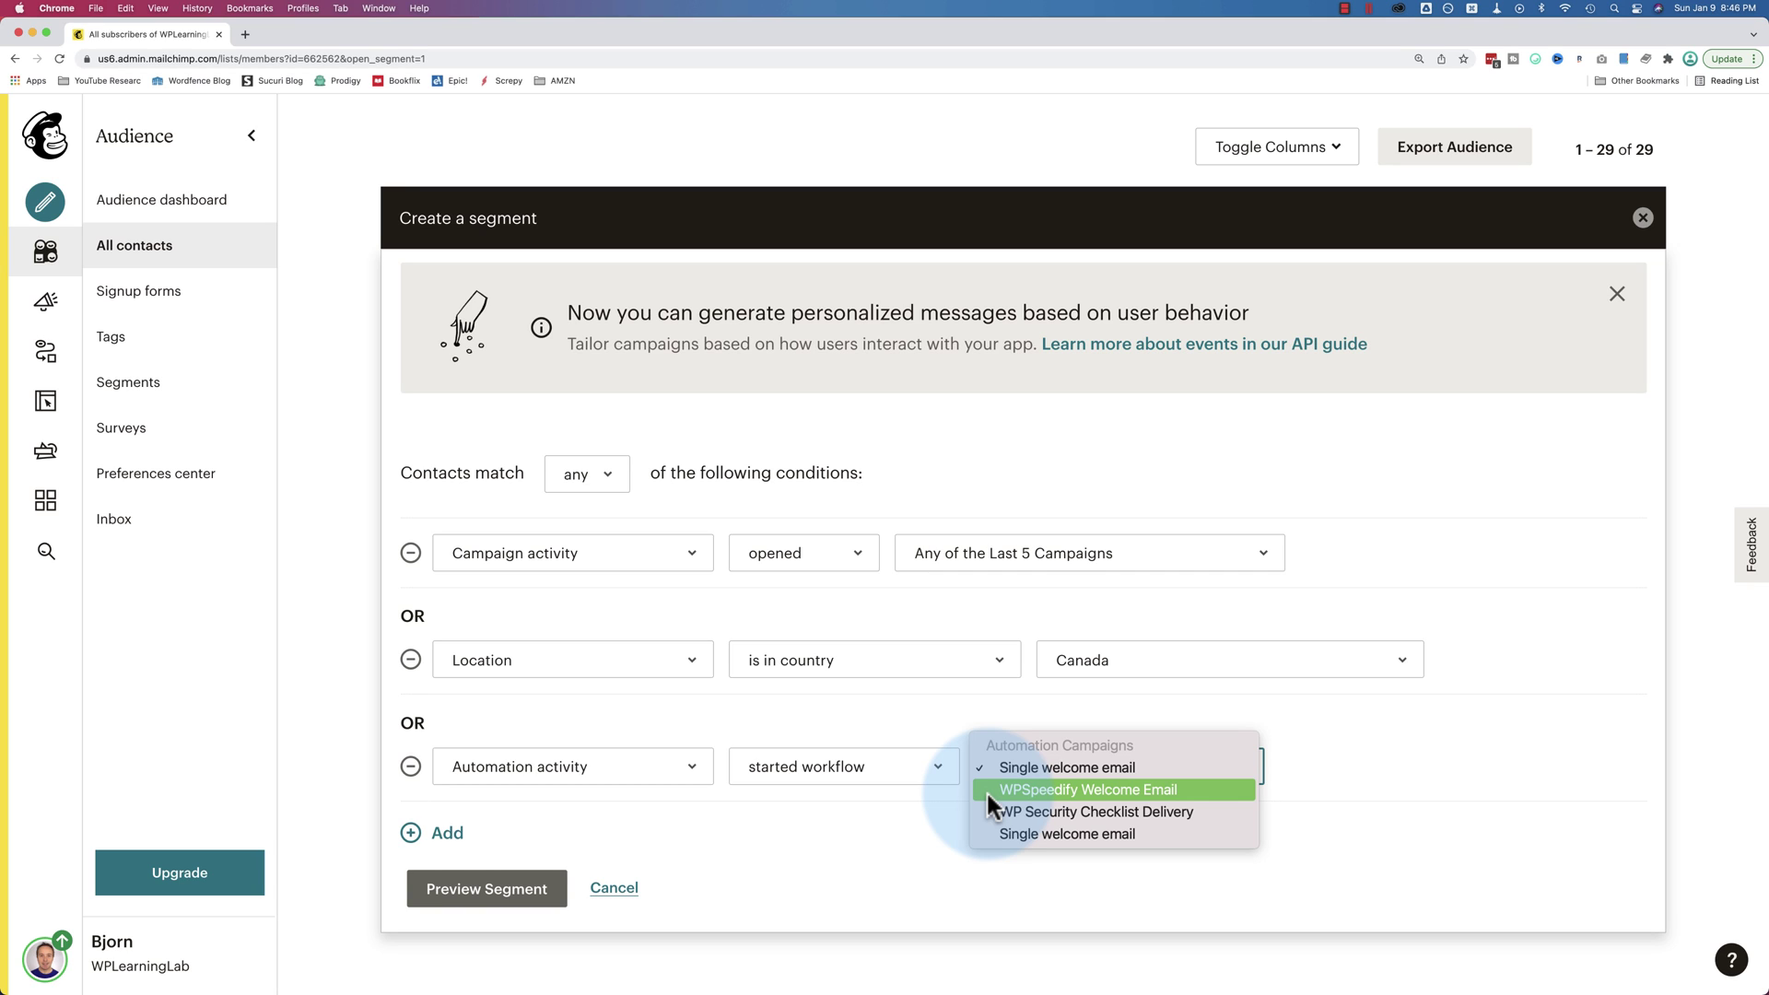
Remove the third condition row from the segment
left_click(553, 766)
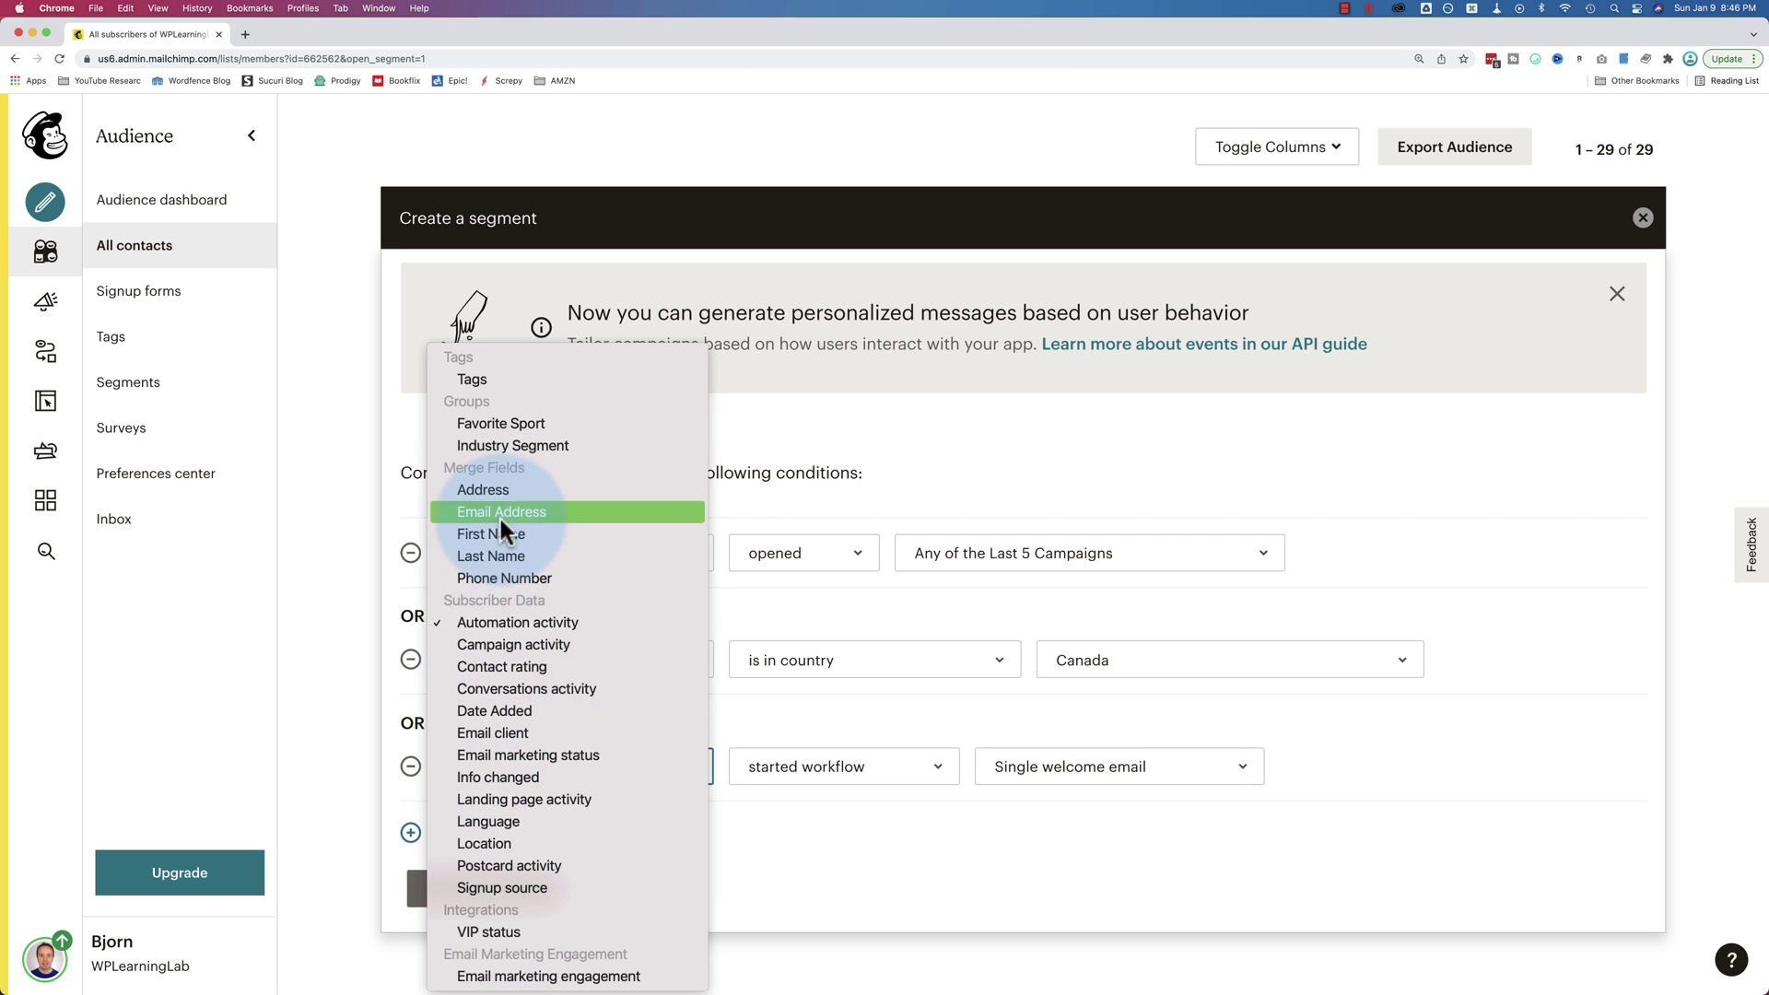
left_click(706, 838)
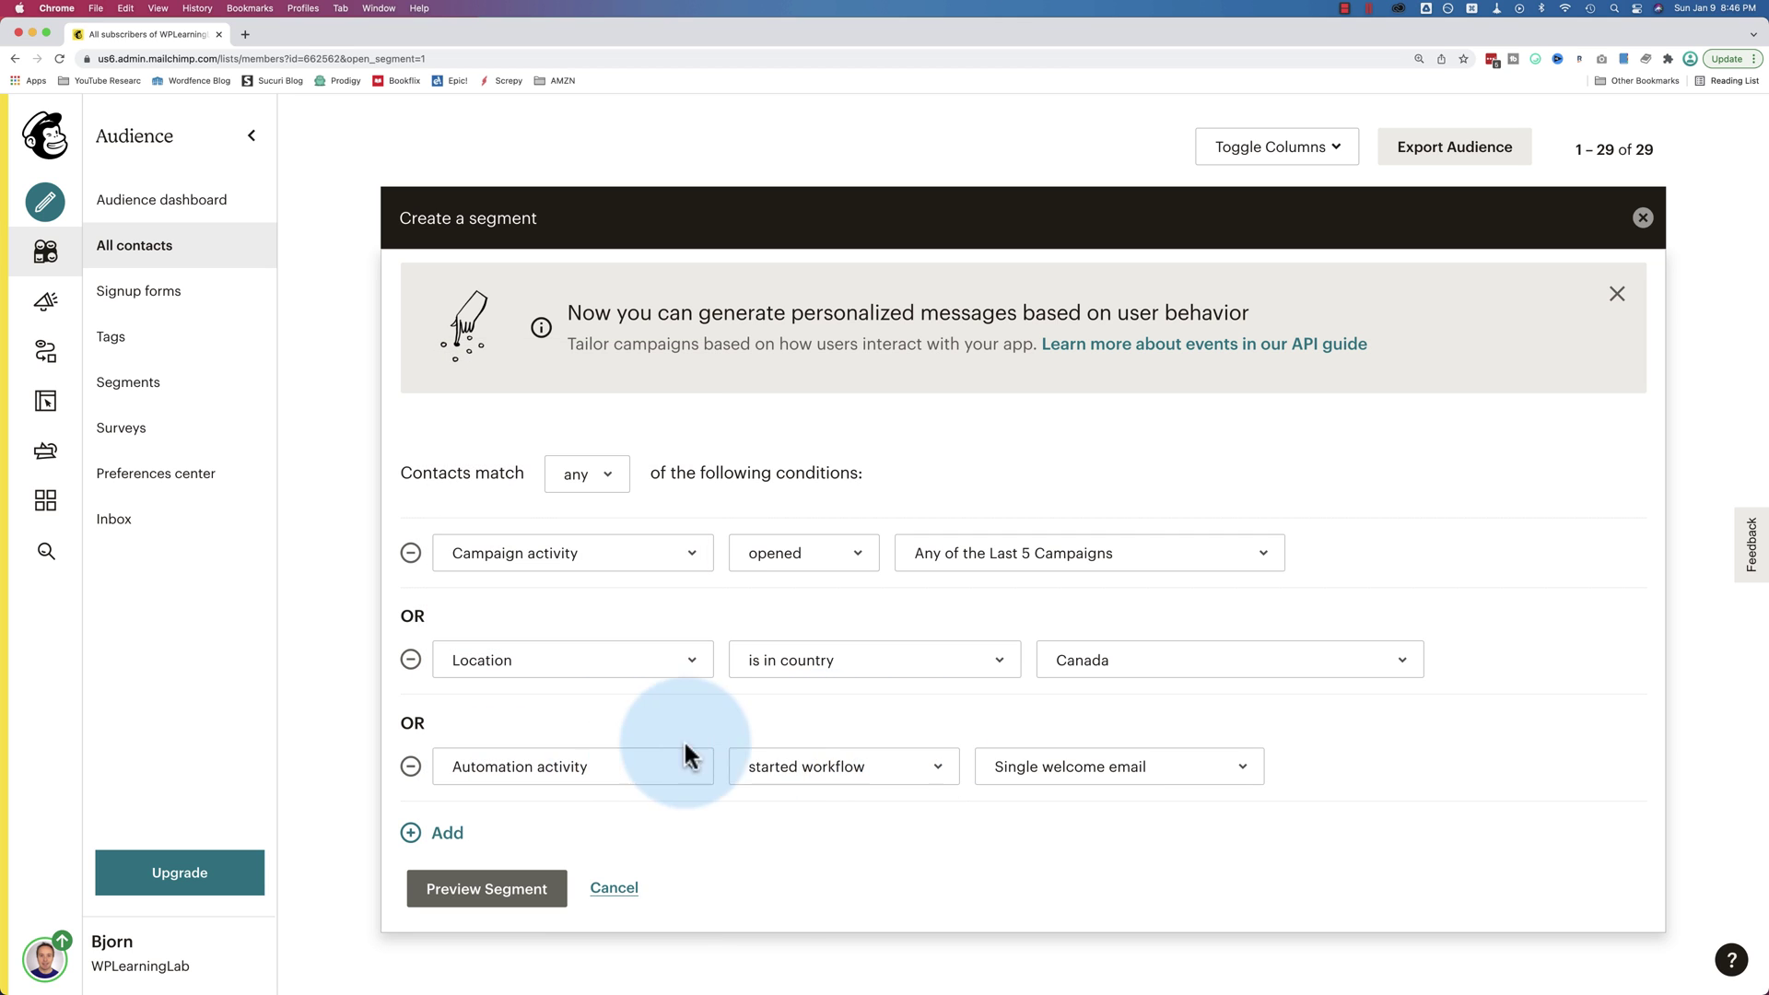
left_click(410, 768)
Switch Contacts match to 'all' and preview the segment, which matches no contacts
left_click(605, 585)
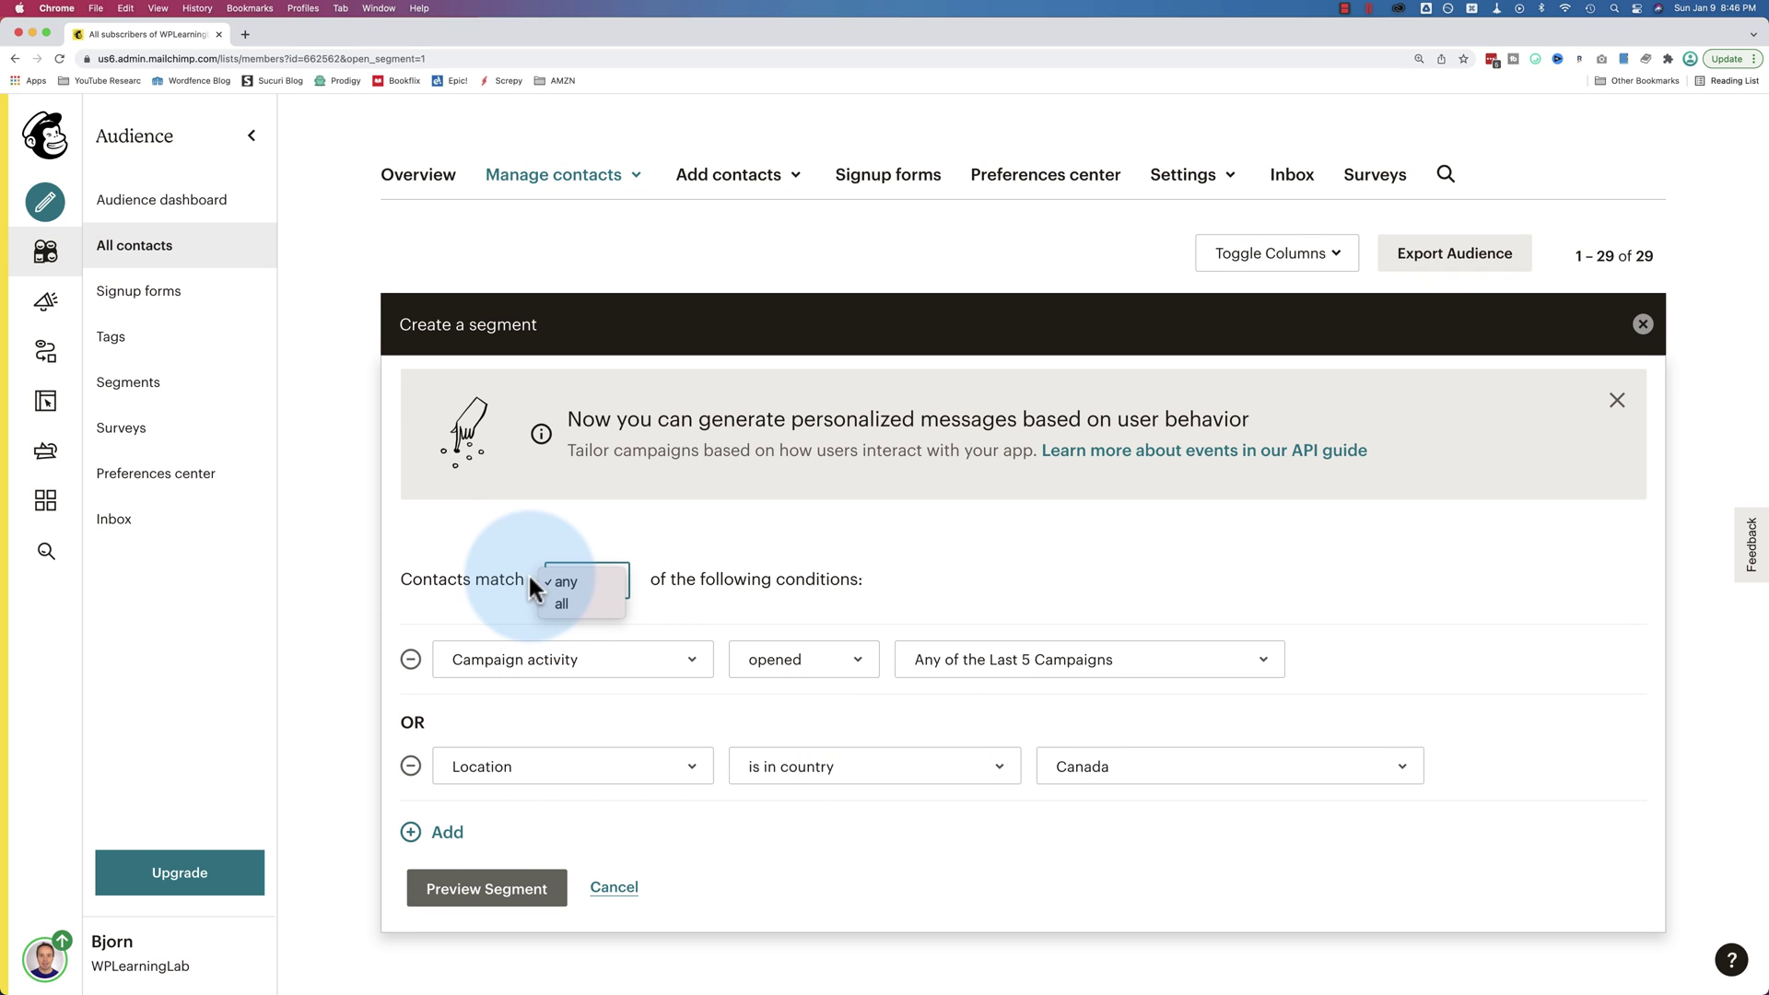
left_click(553, 574)
left_click(474, 615)
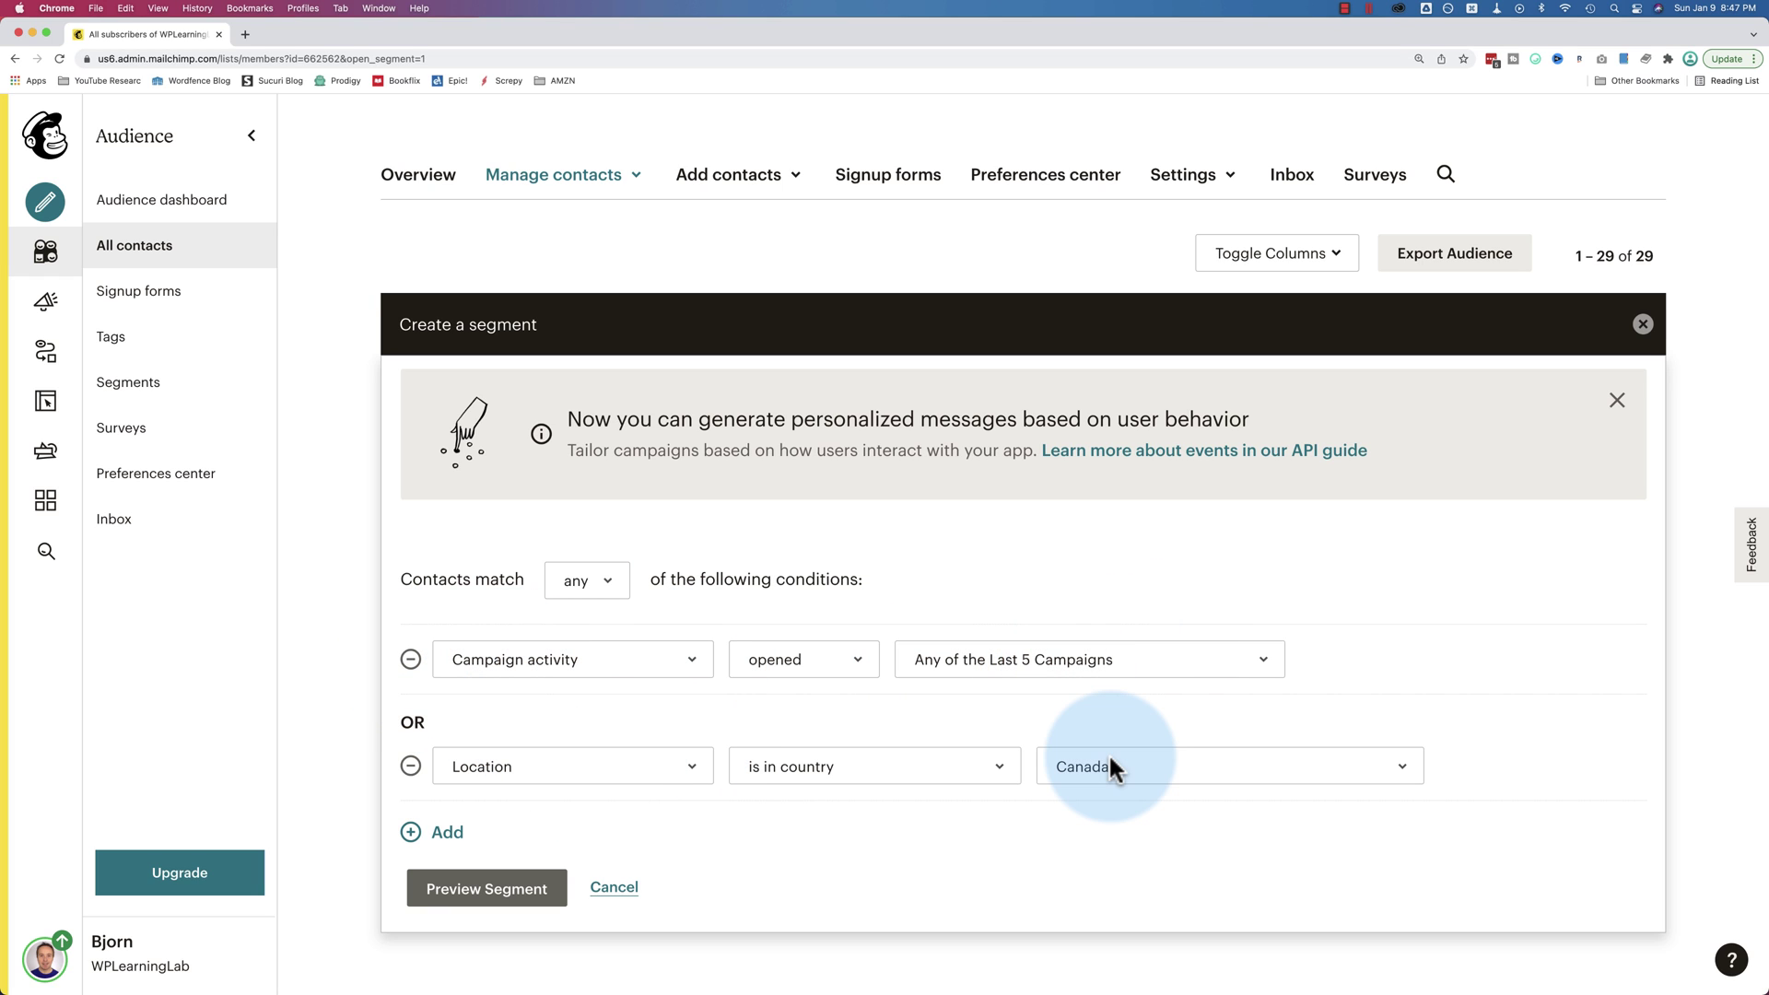
left_click(603, 590)
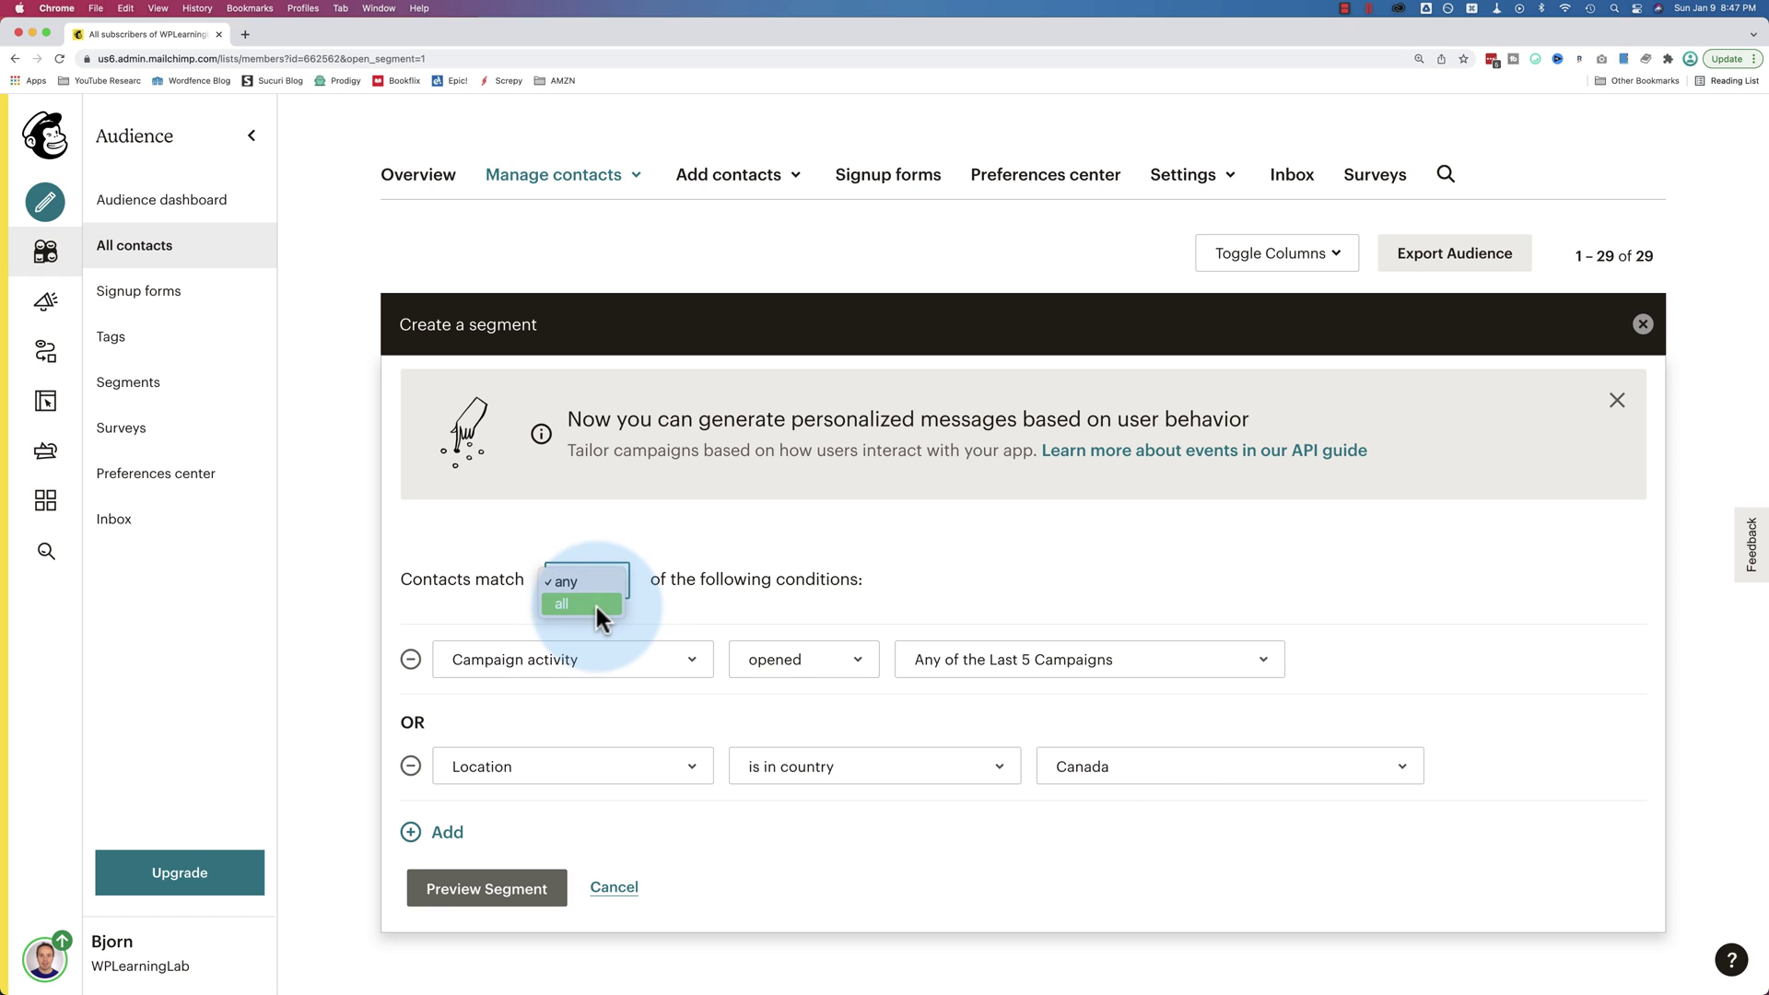
left_click(608, 615)
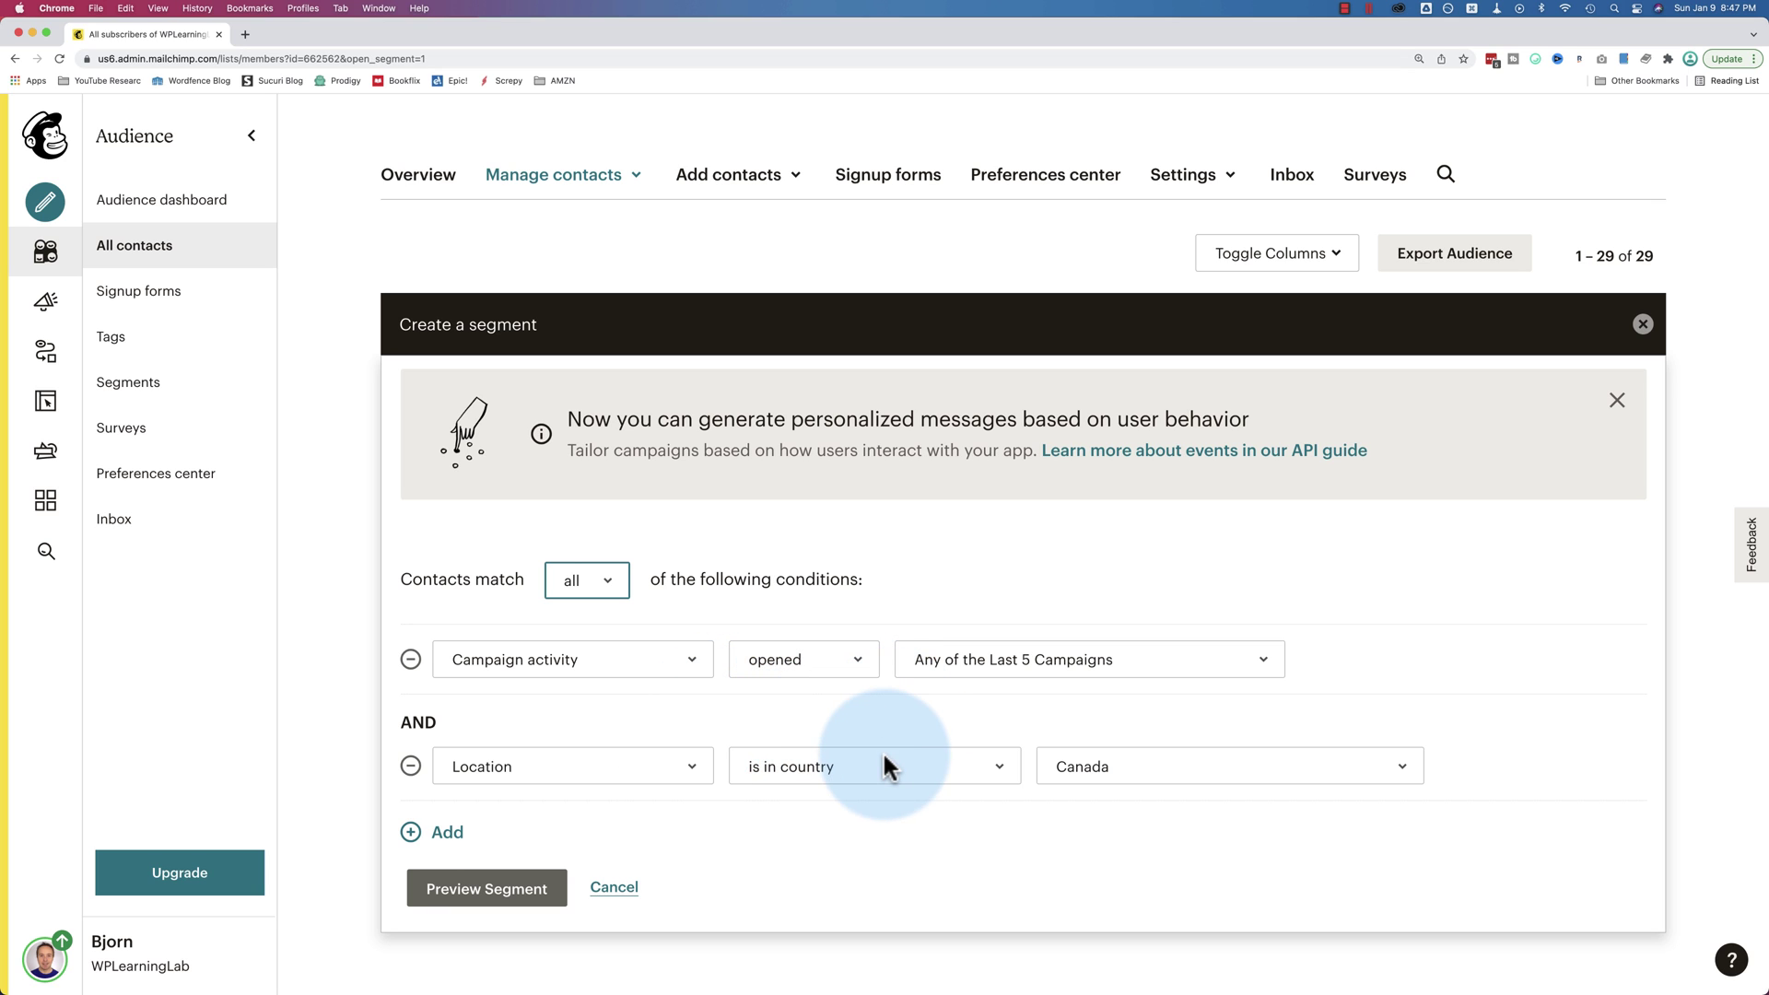
left_click(491, 901)
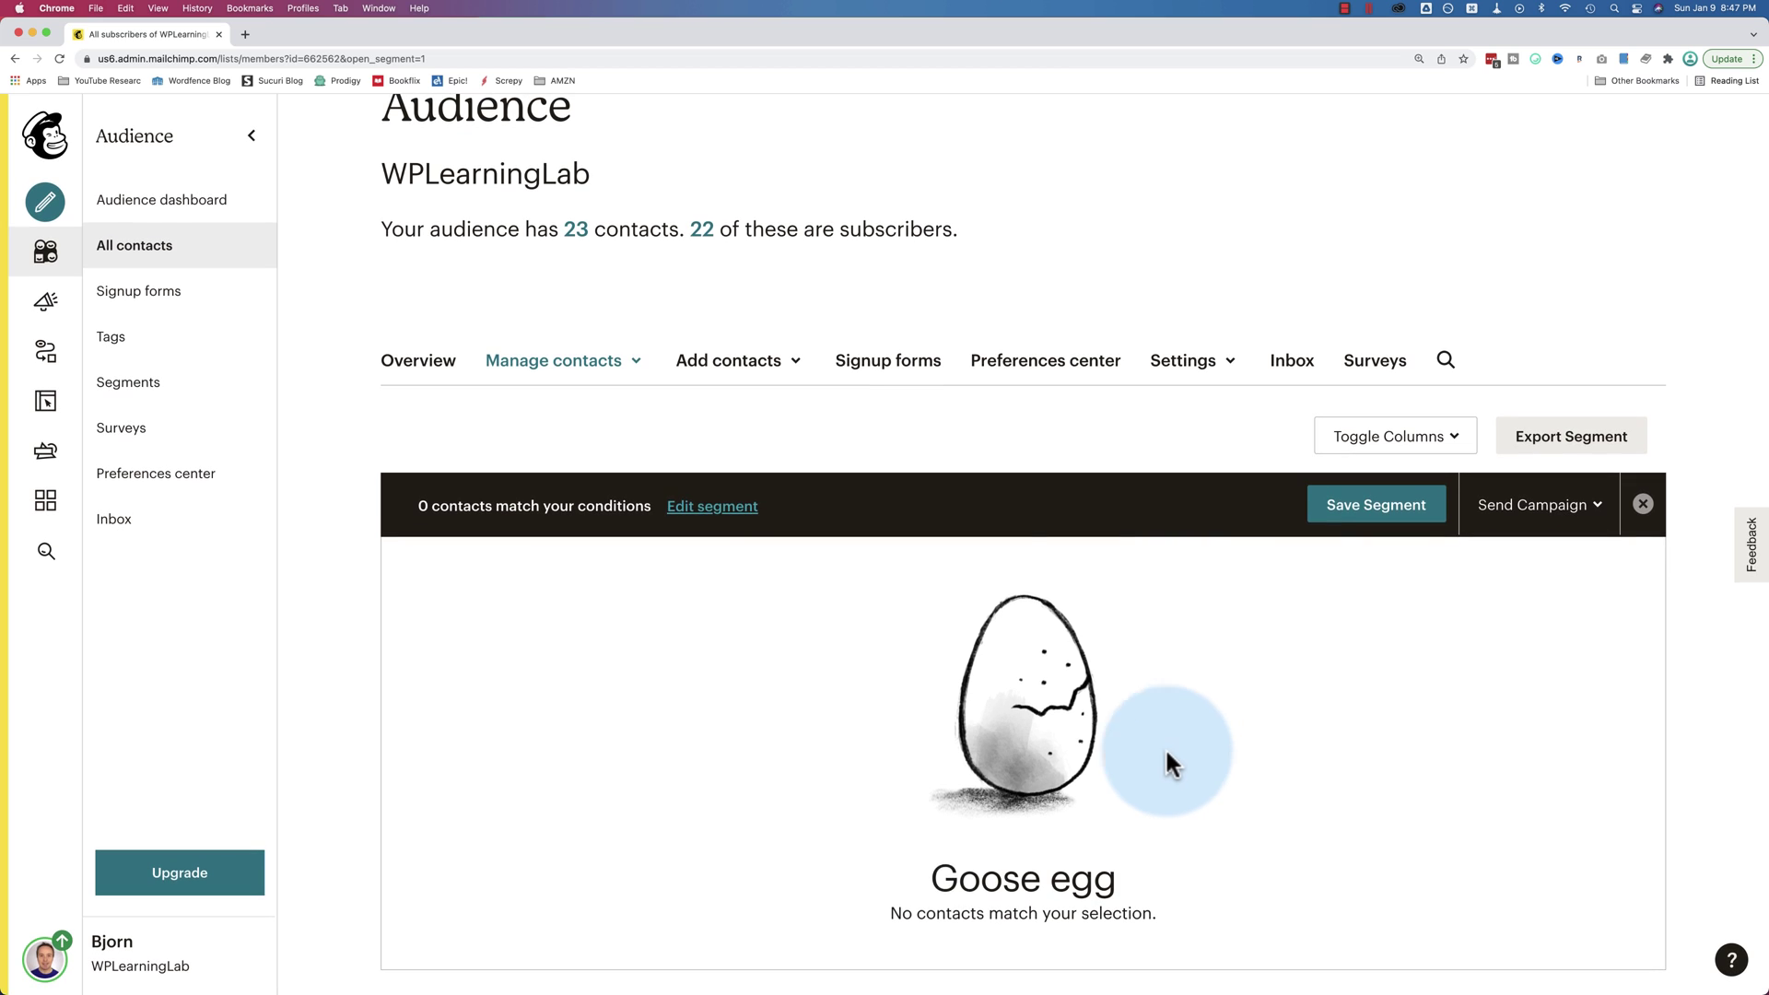
Edit the segment back to match 'any' condition and preview it again
left_click(704, 512)
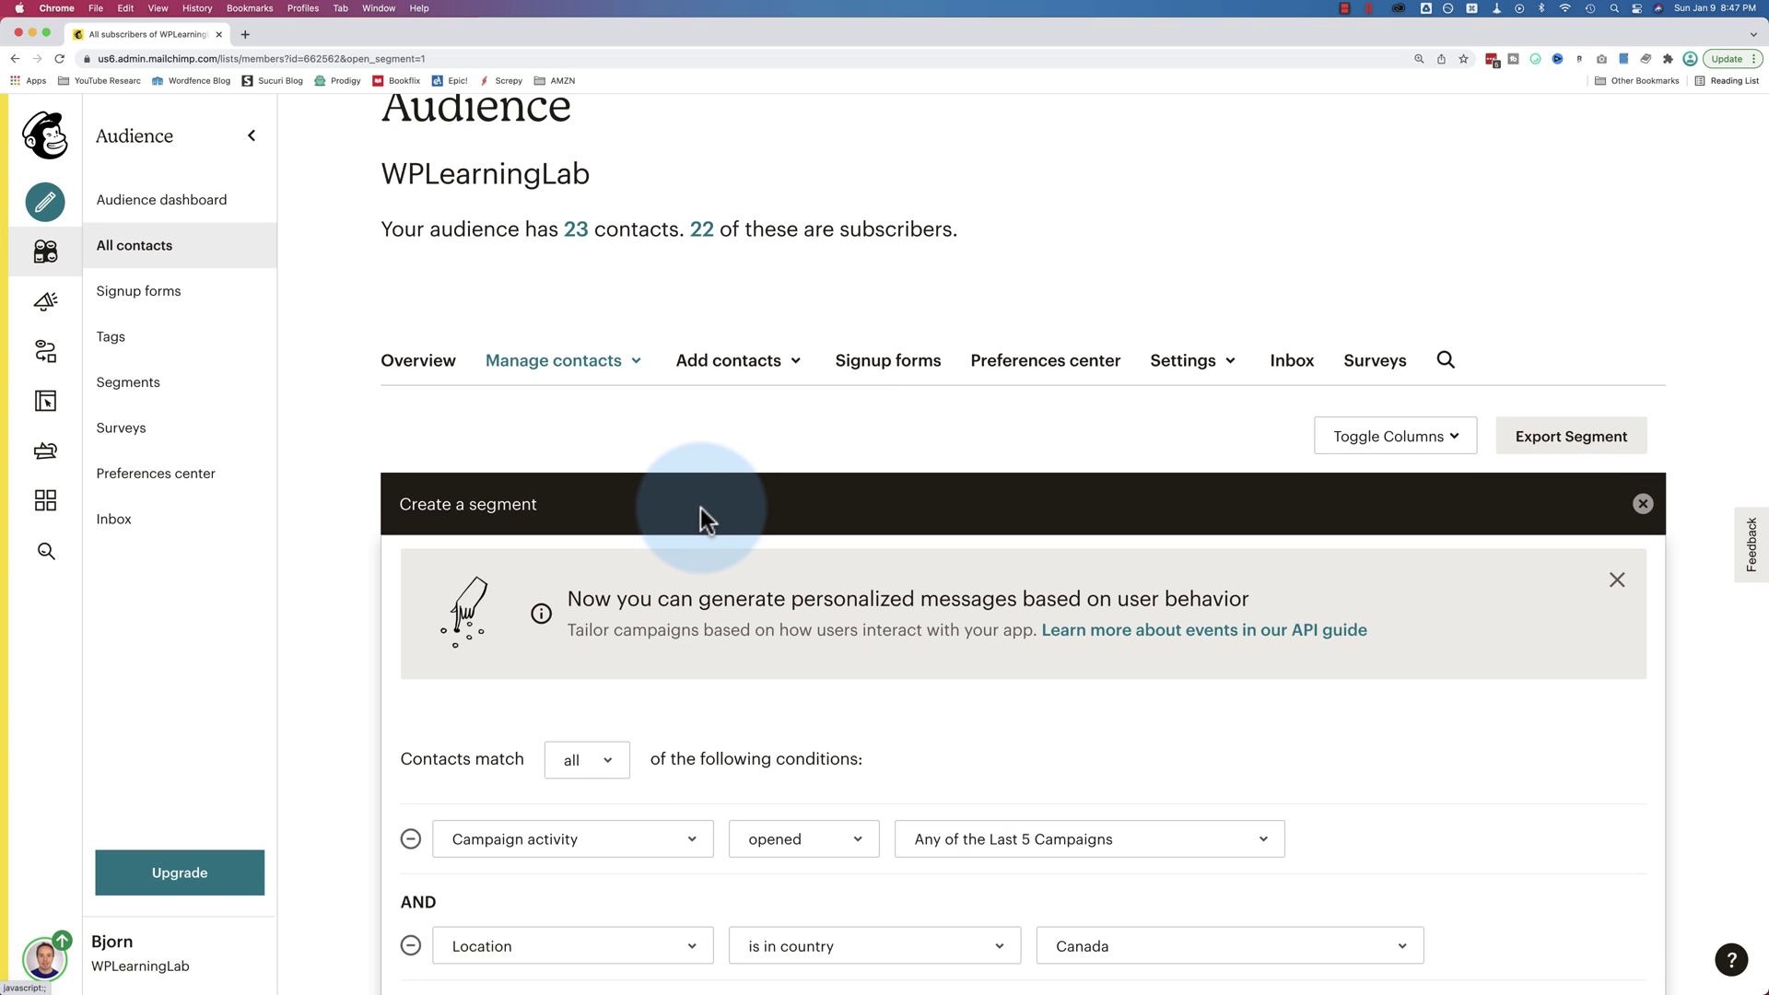
left_click(597, 761)
left_click(580, 743)
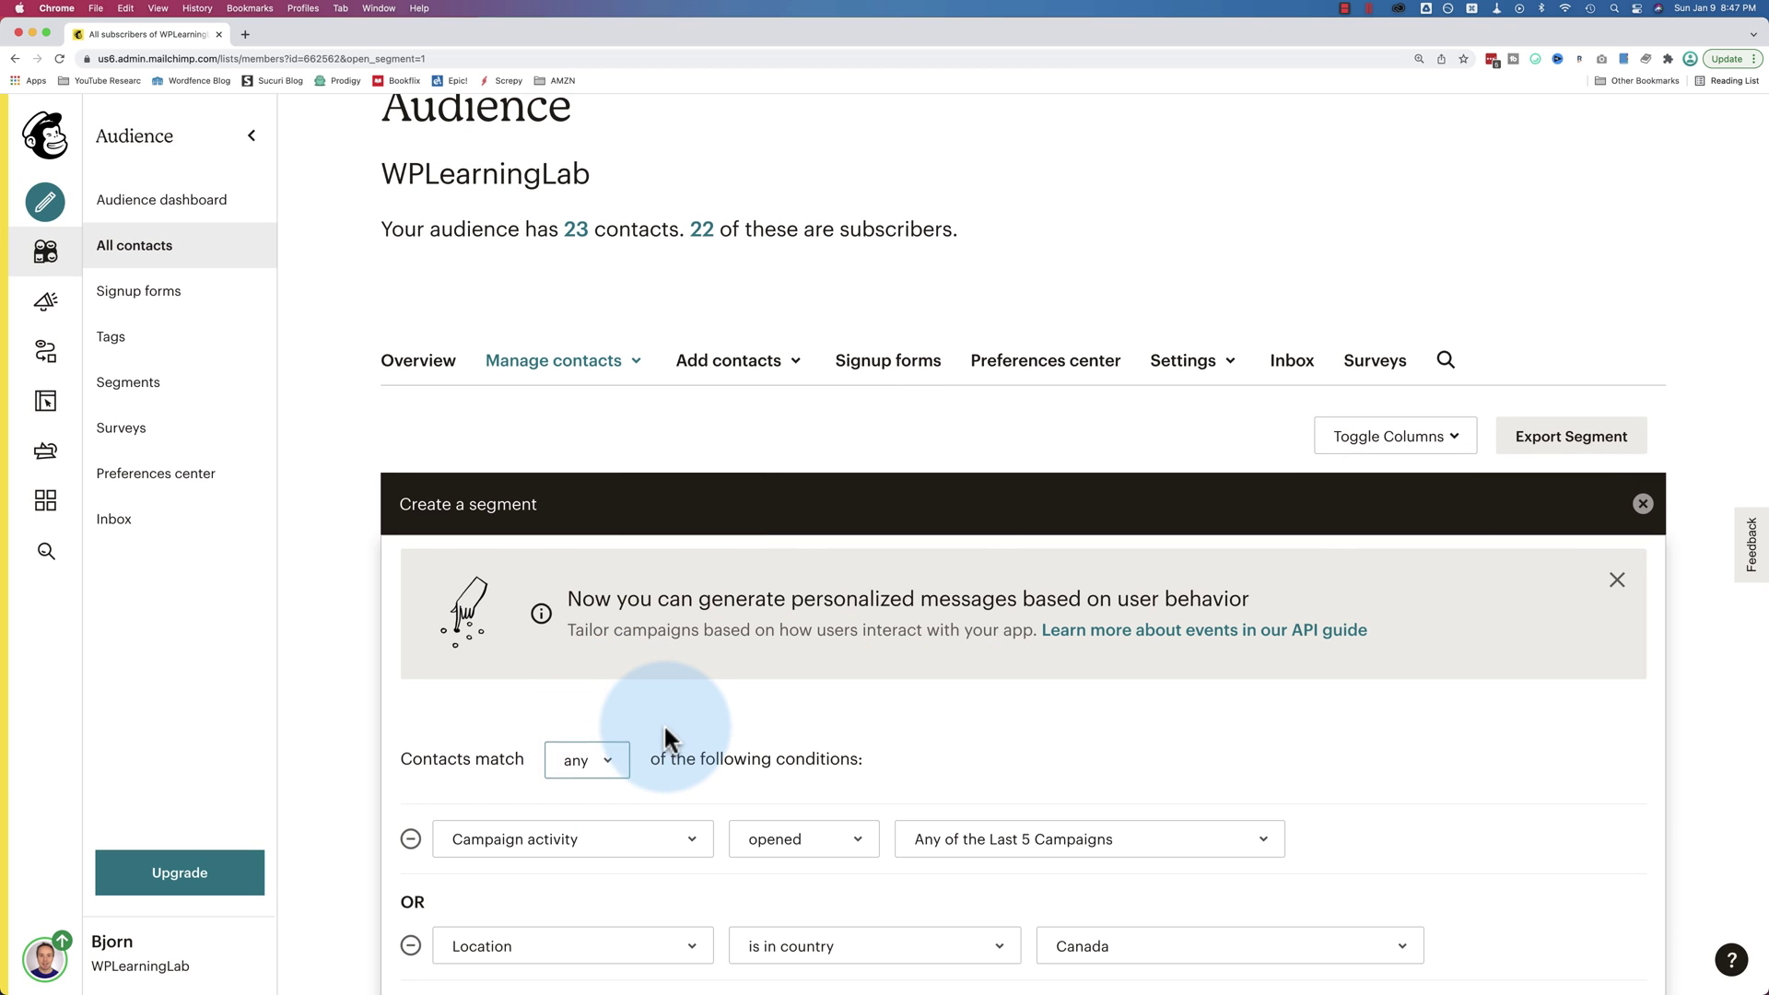
scroll(553, 811, "down", 2)
left_click(493, 886)
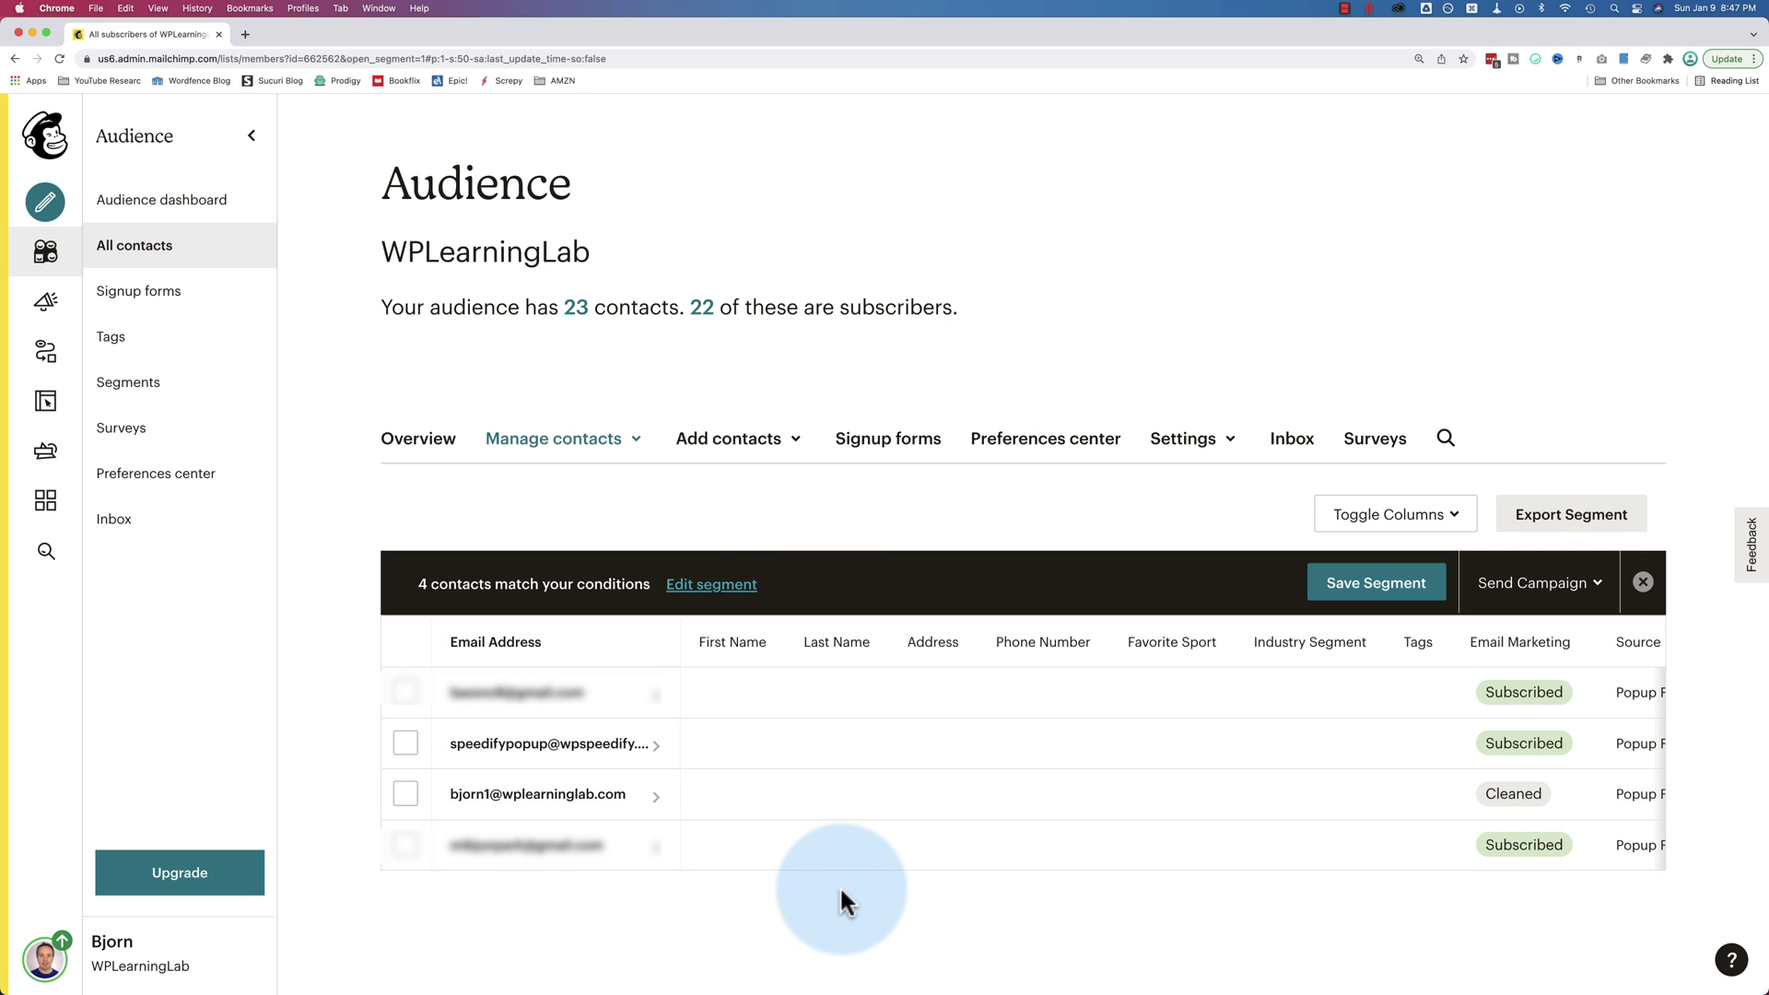
Save the segment as 'Last 5 Campaigns In Canada' and reopen it from Segments
left_click(1376, 582)
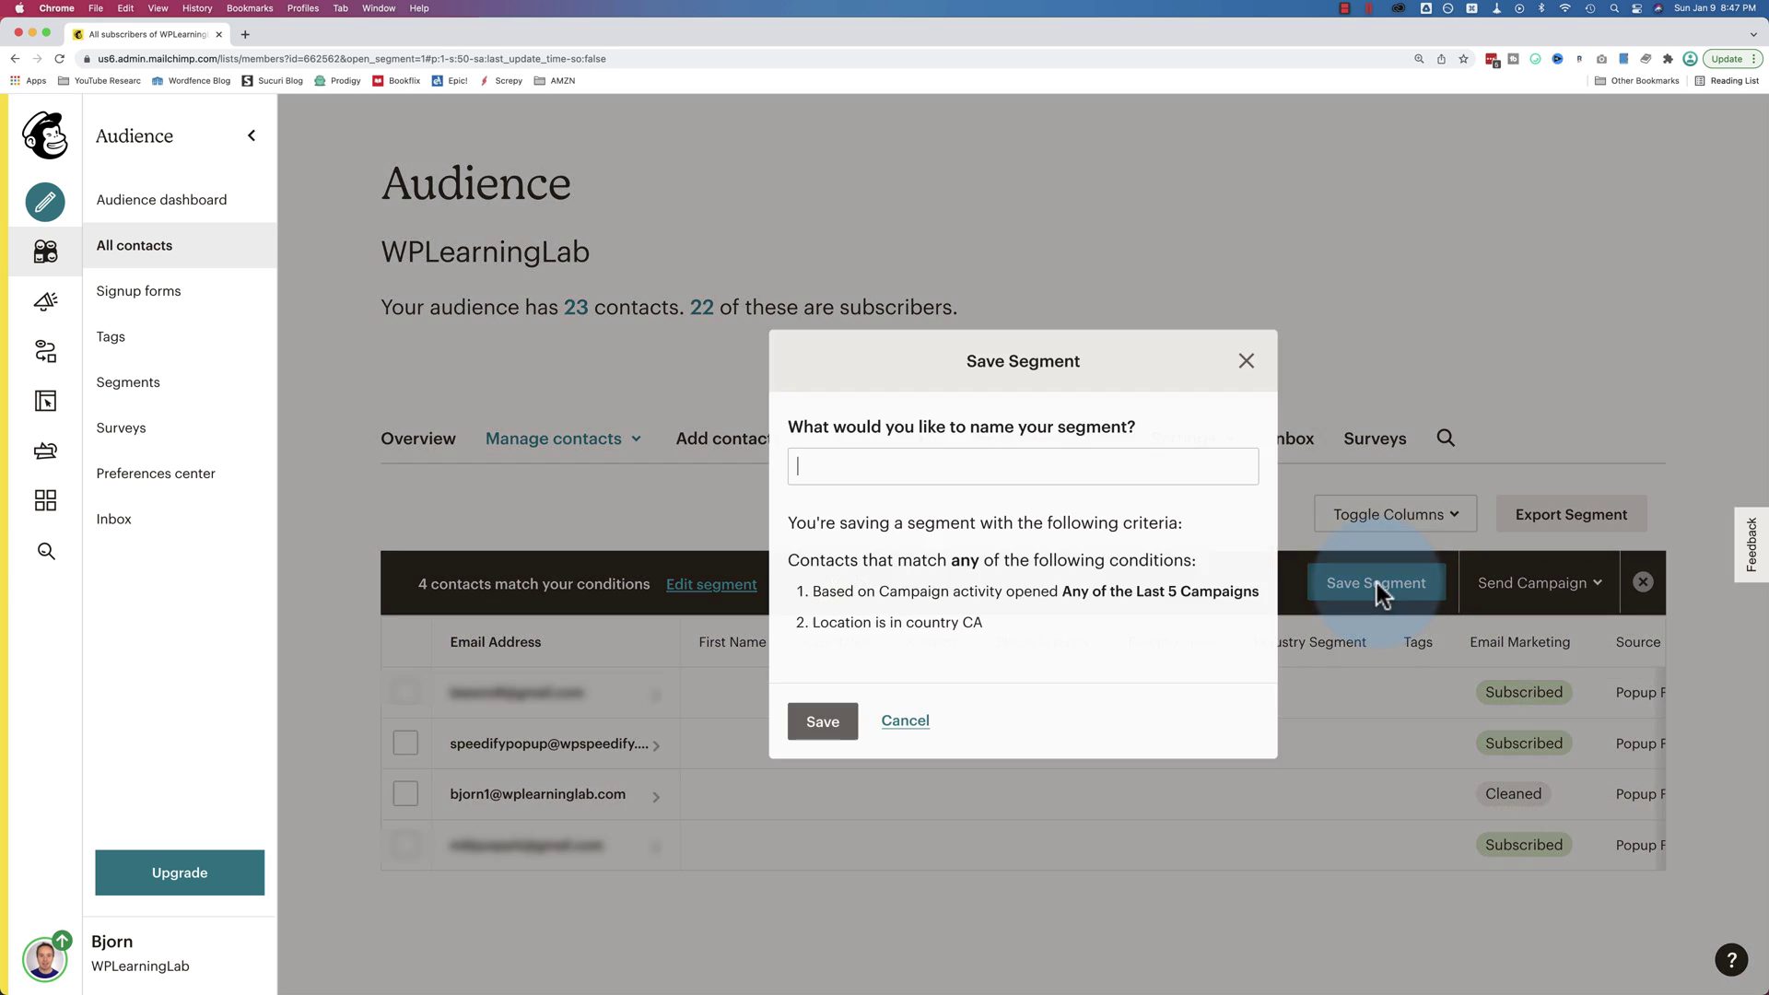
type("Last 5 Campaigns In Canada")
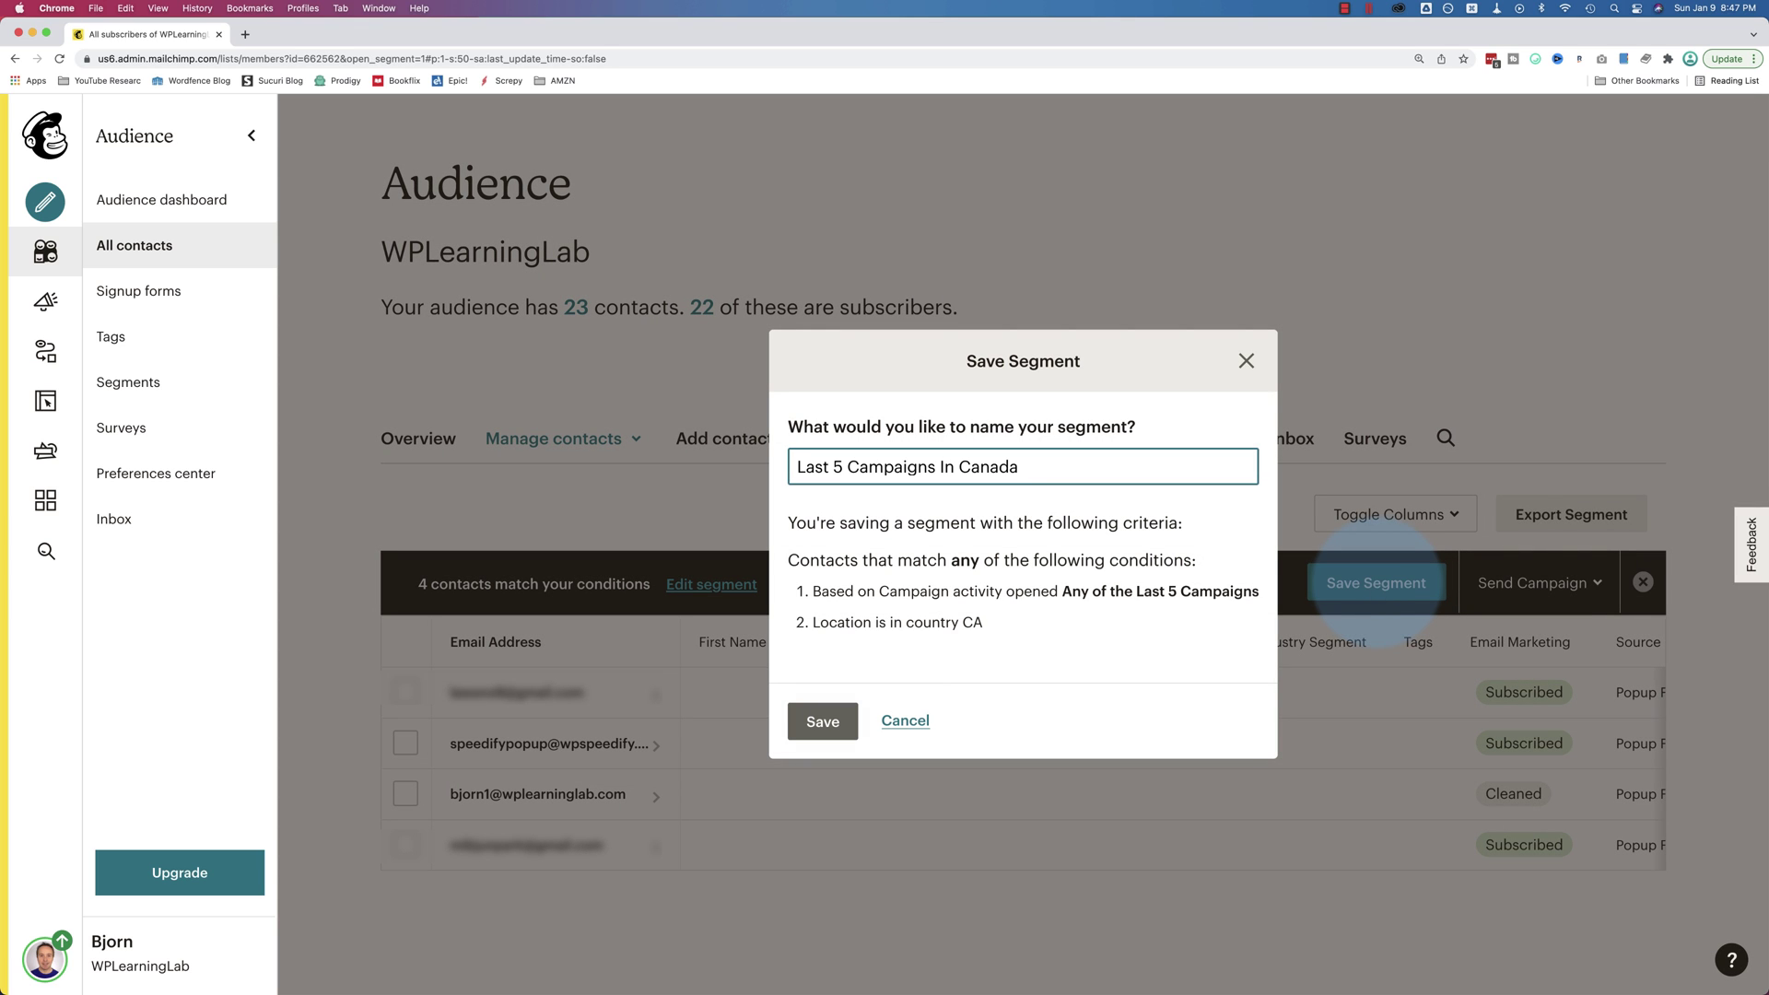
left_click(825, 728)
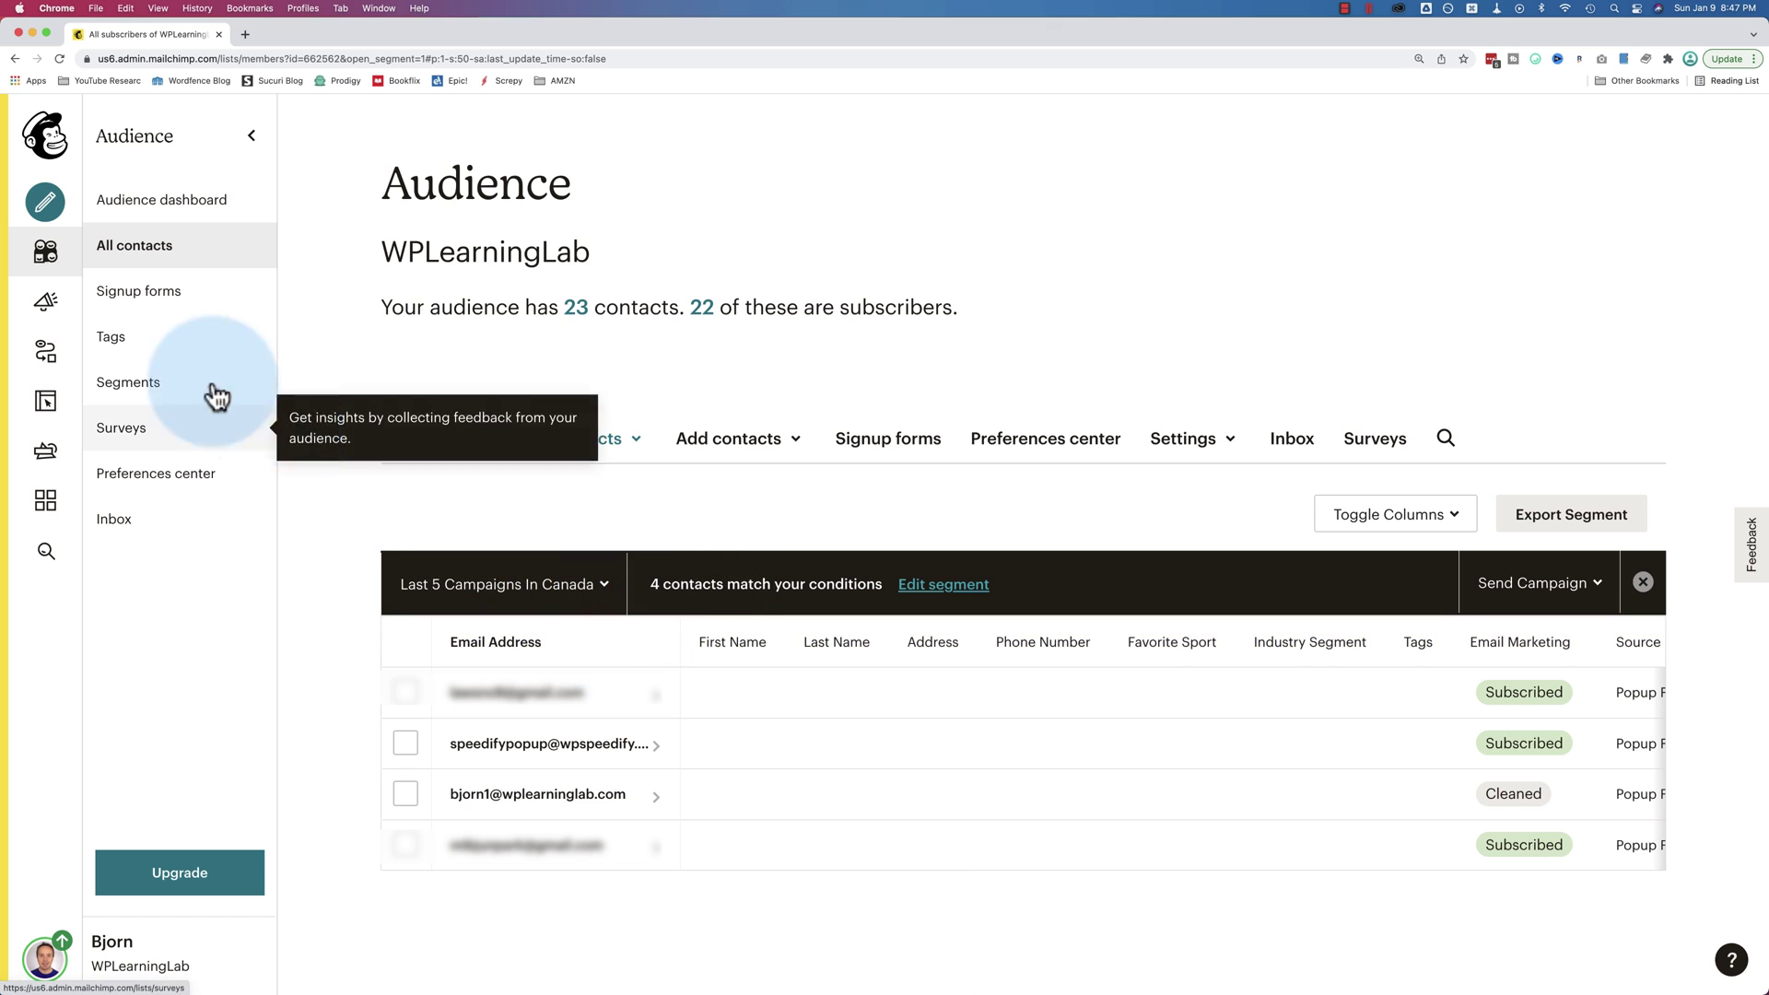
left_click(104, 387)
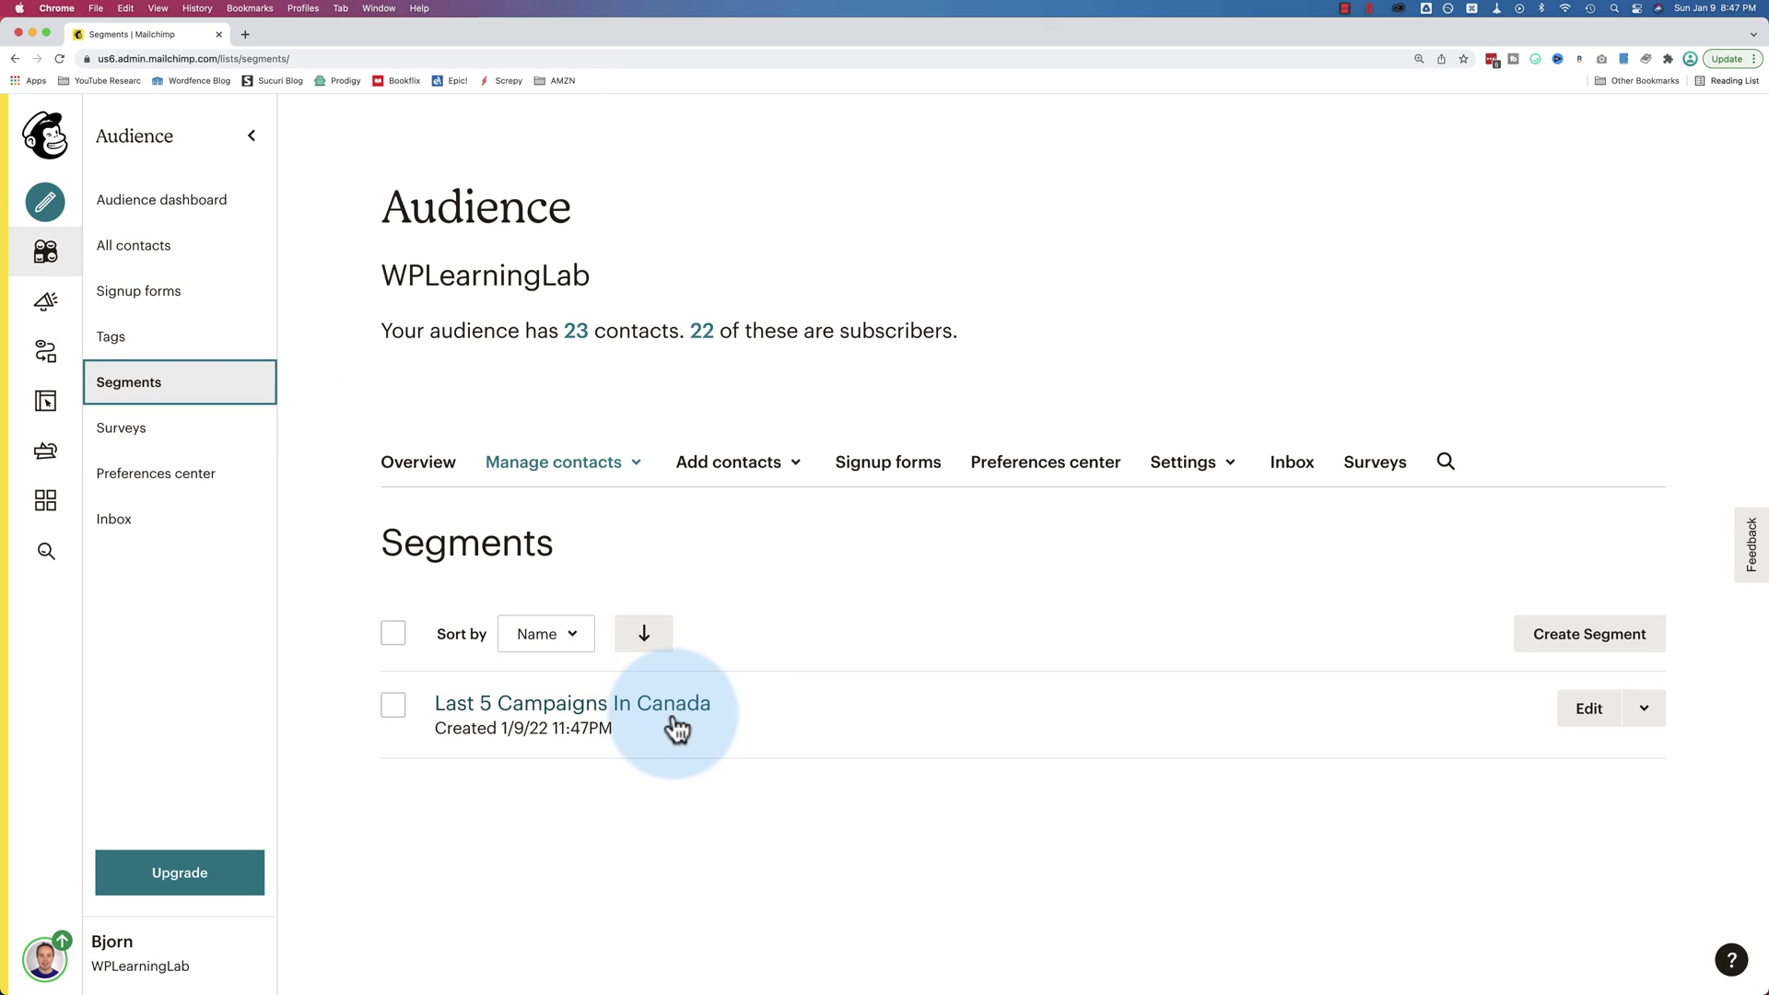
left_click(610, 708)
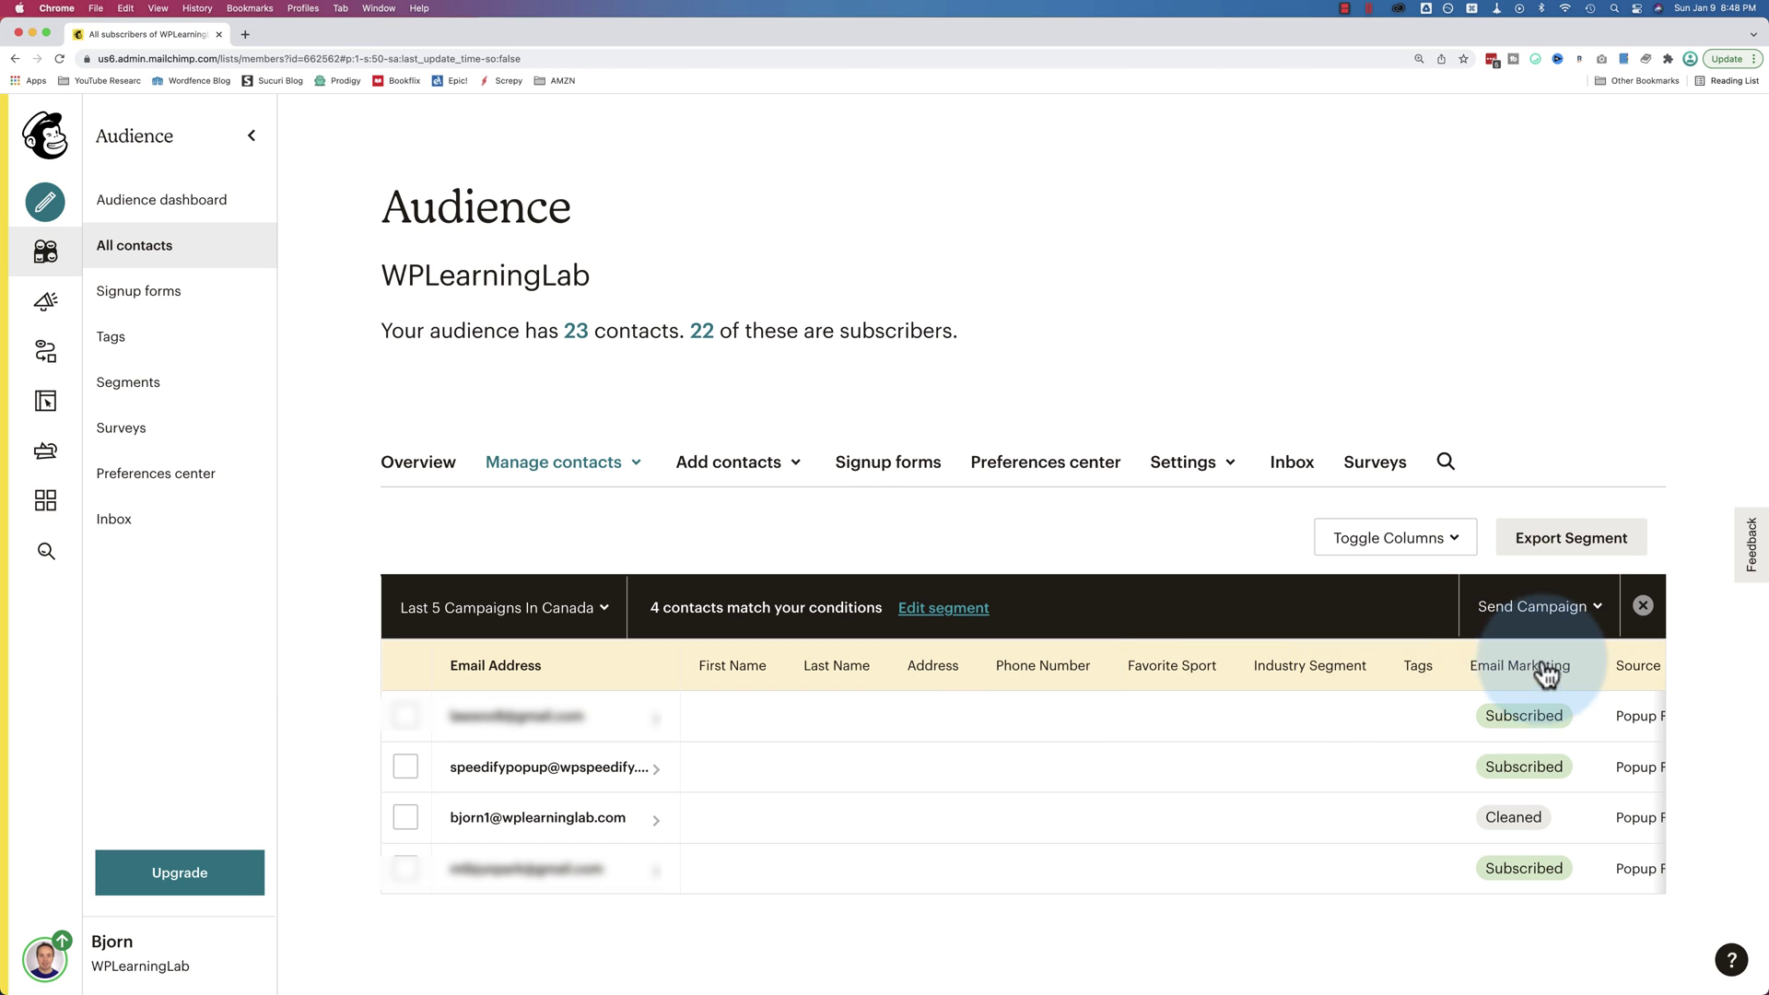
Open the Send Campaign options for the Last 5 Campaigns In Canada segment
left_click(1601, 610)
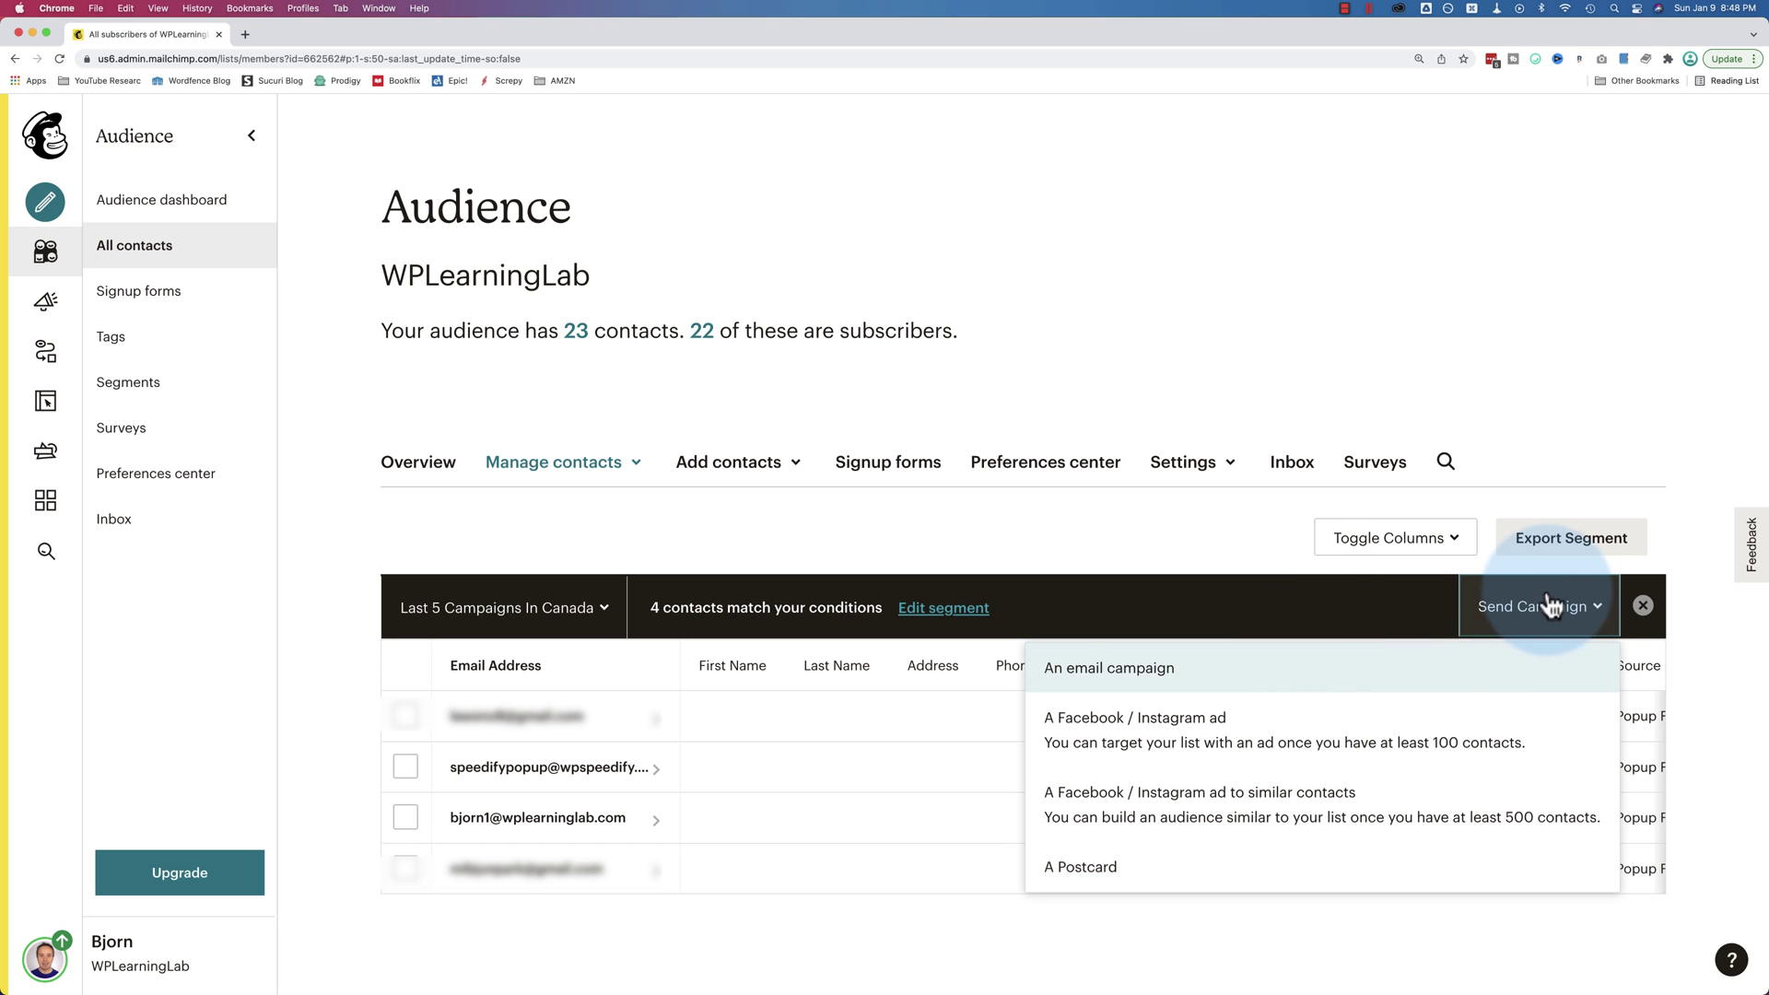
Create an email campaign draft with recipients set to the Last 5 Campaigns In Canada segment
left_click(1137, 673)
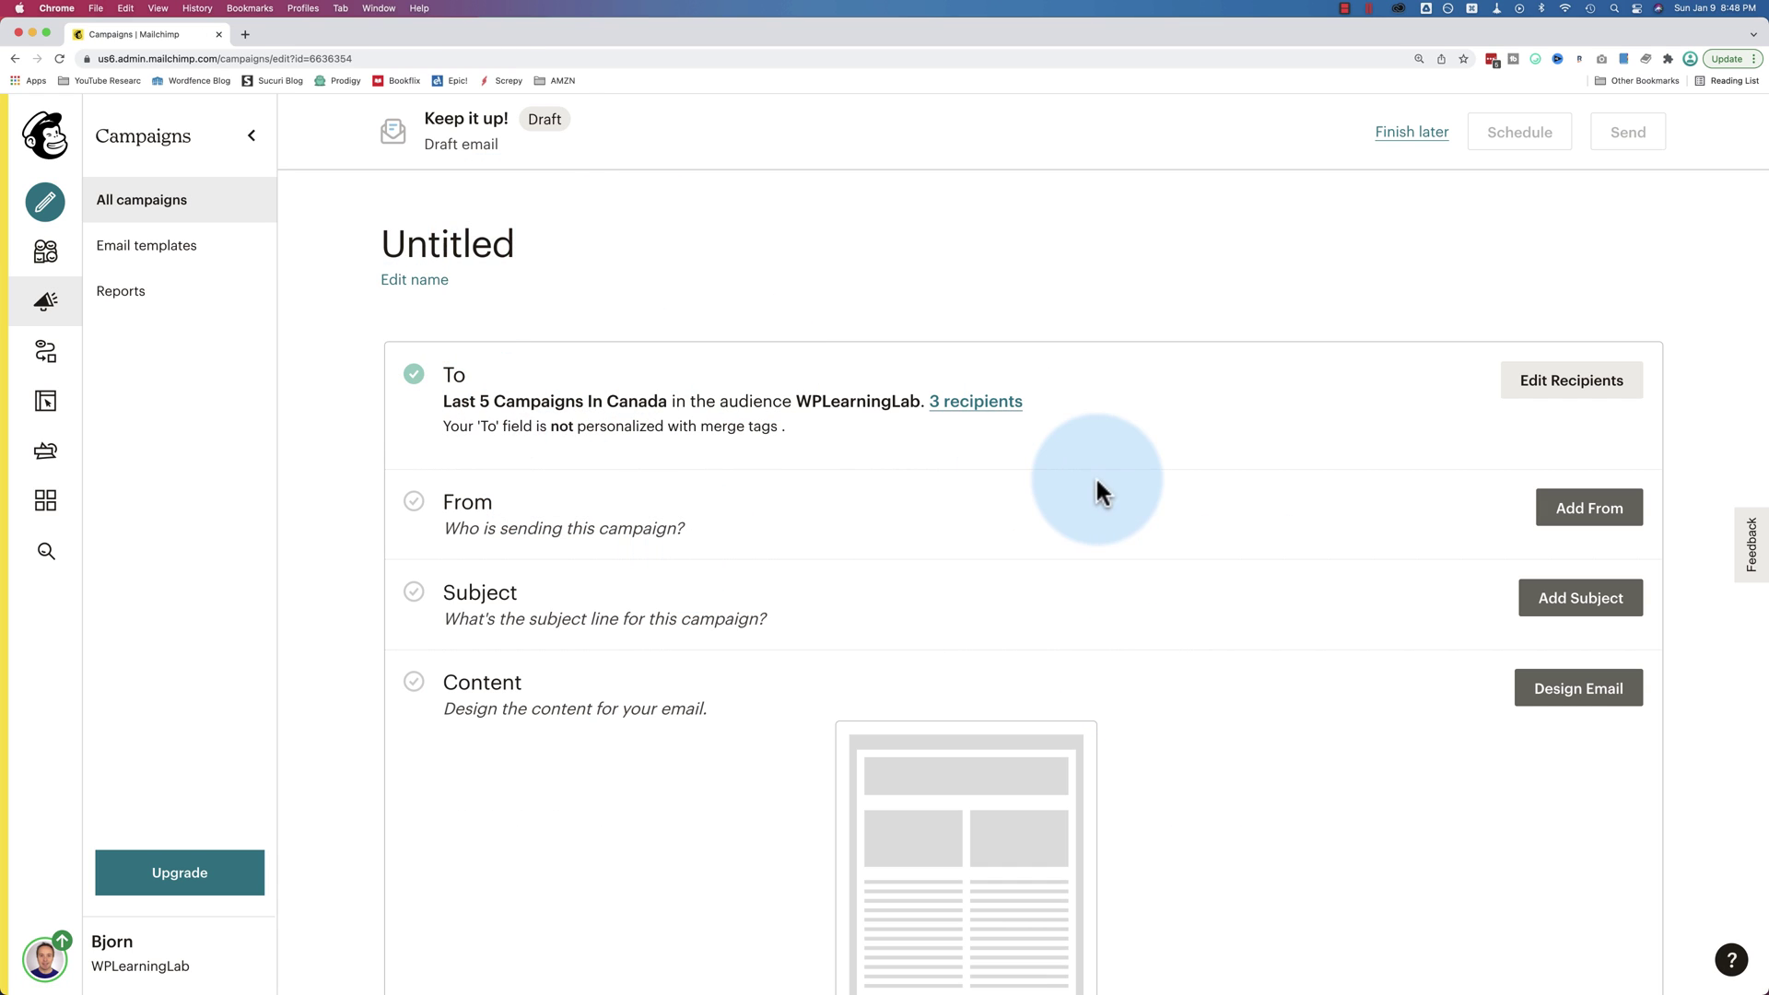
left_click(1584, 379)
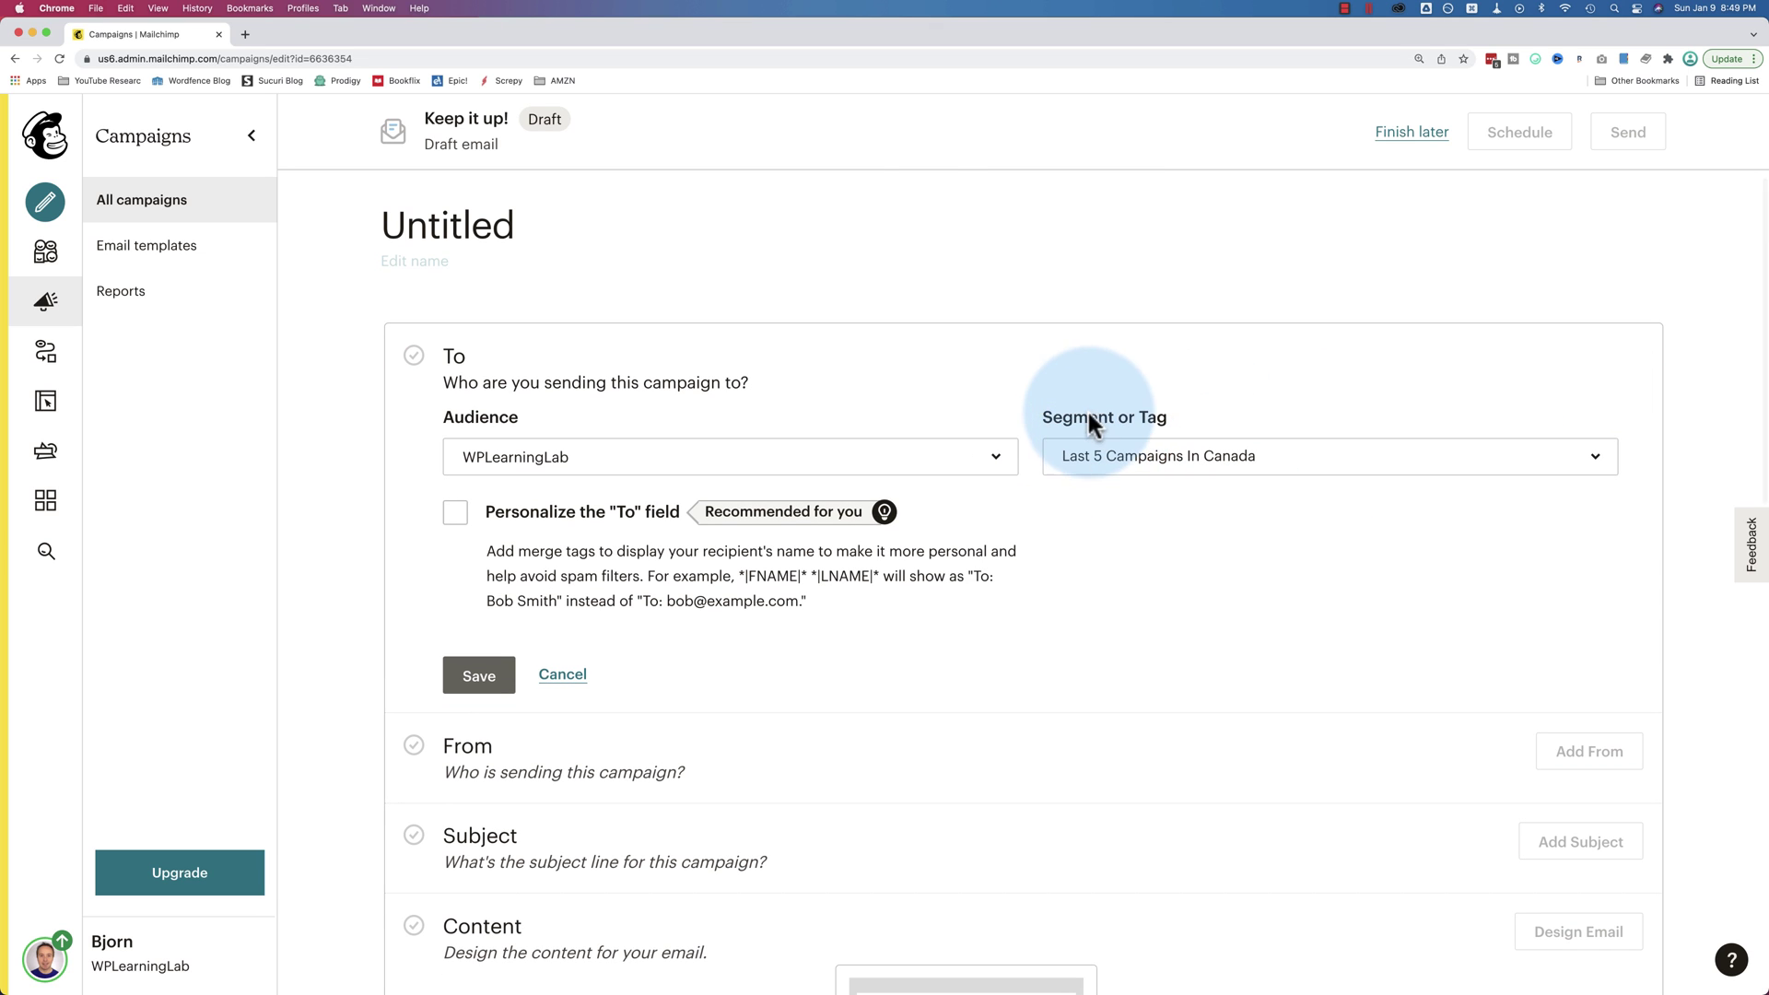
left_click(1136, 457)
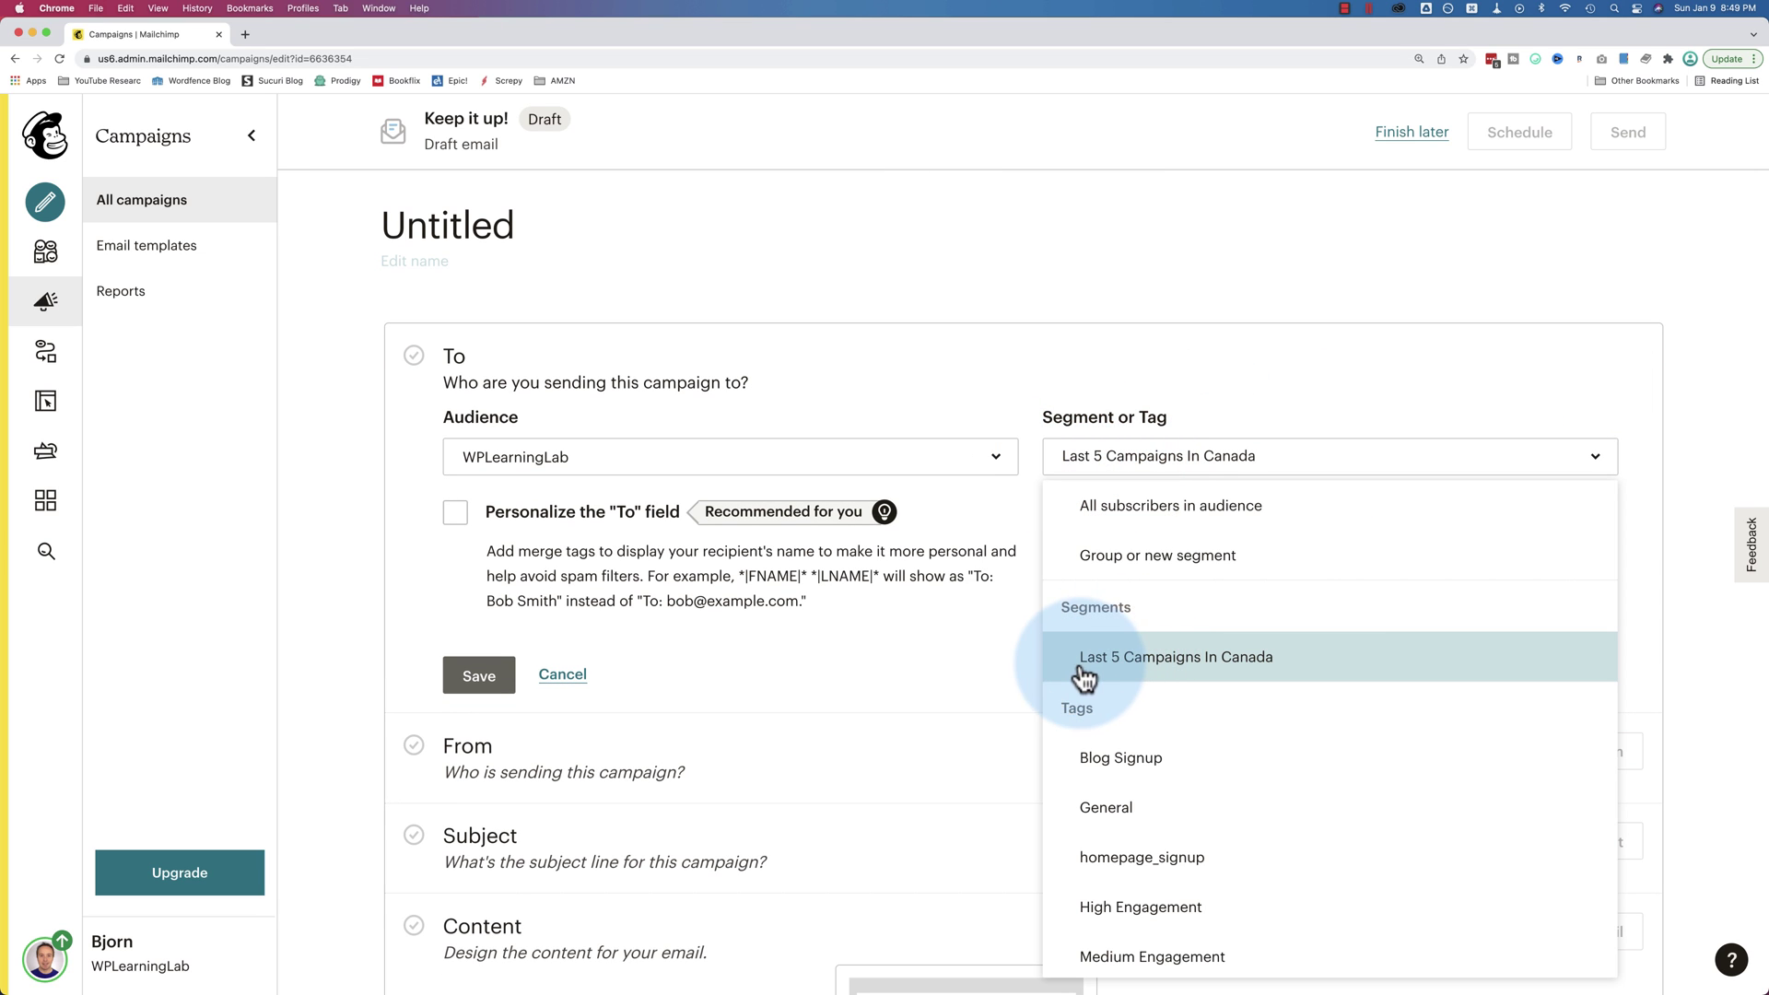
left_click(939, 649)
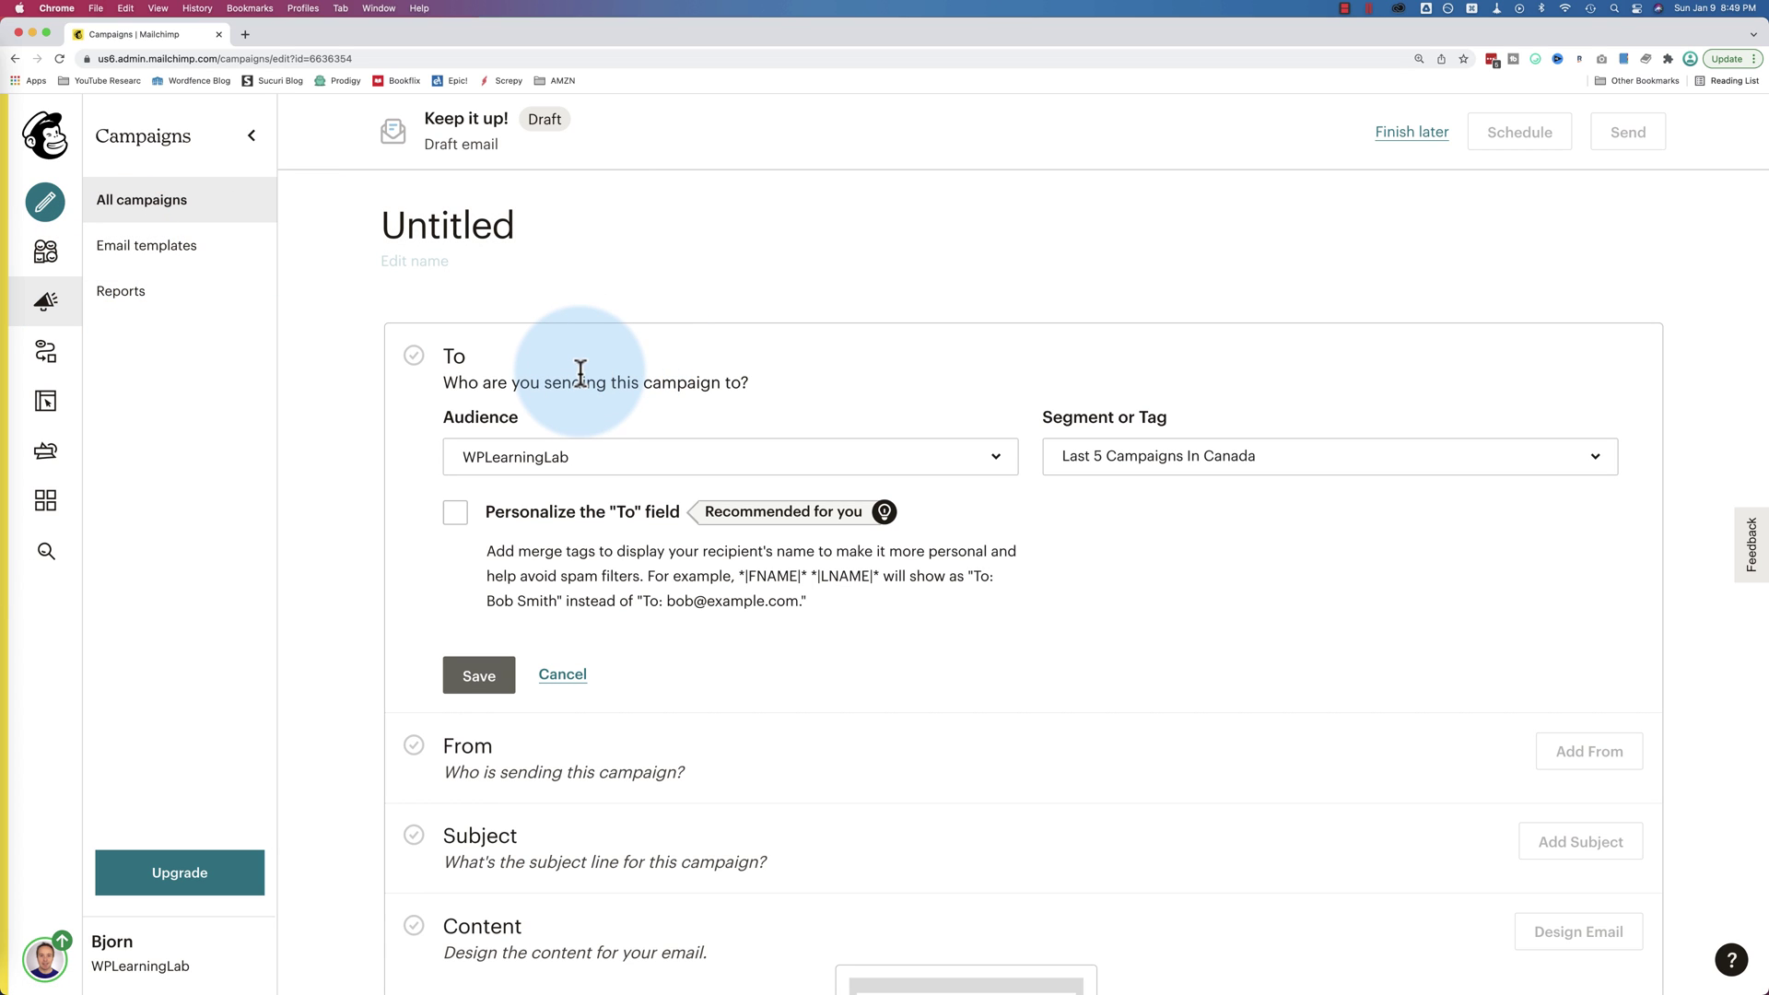
Create a new regular email draft addressed to the 'Last 5 Campaigns In Canada' segment
left_click(44, 201)
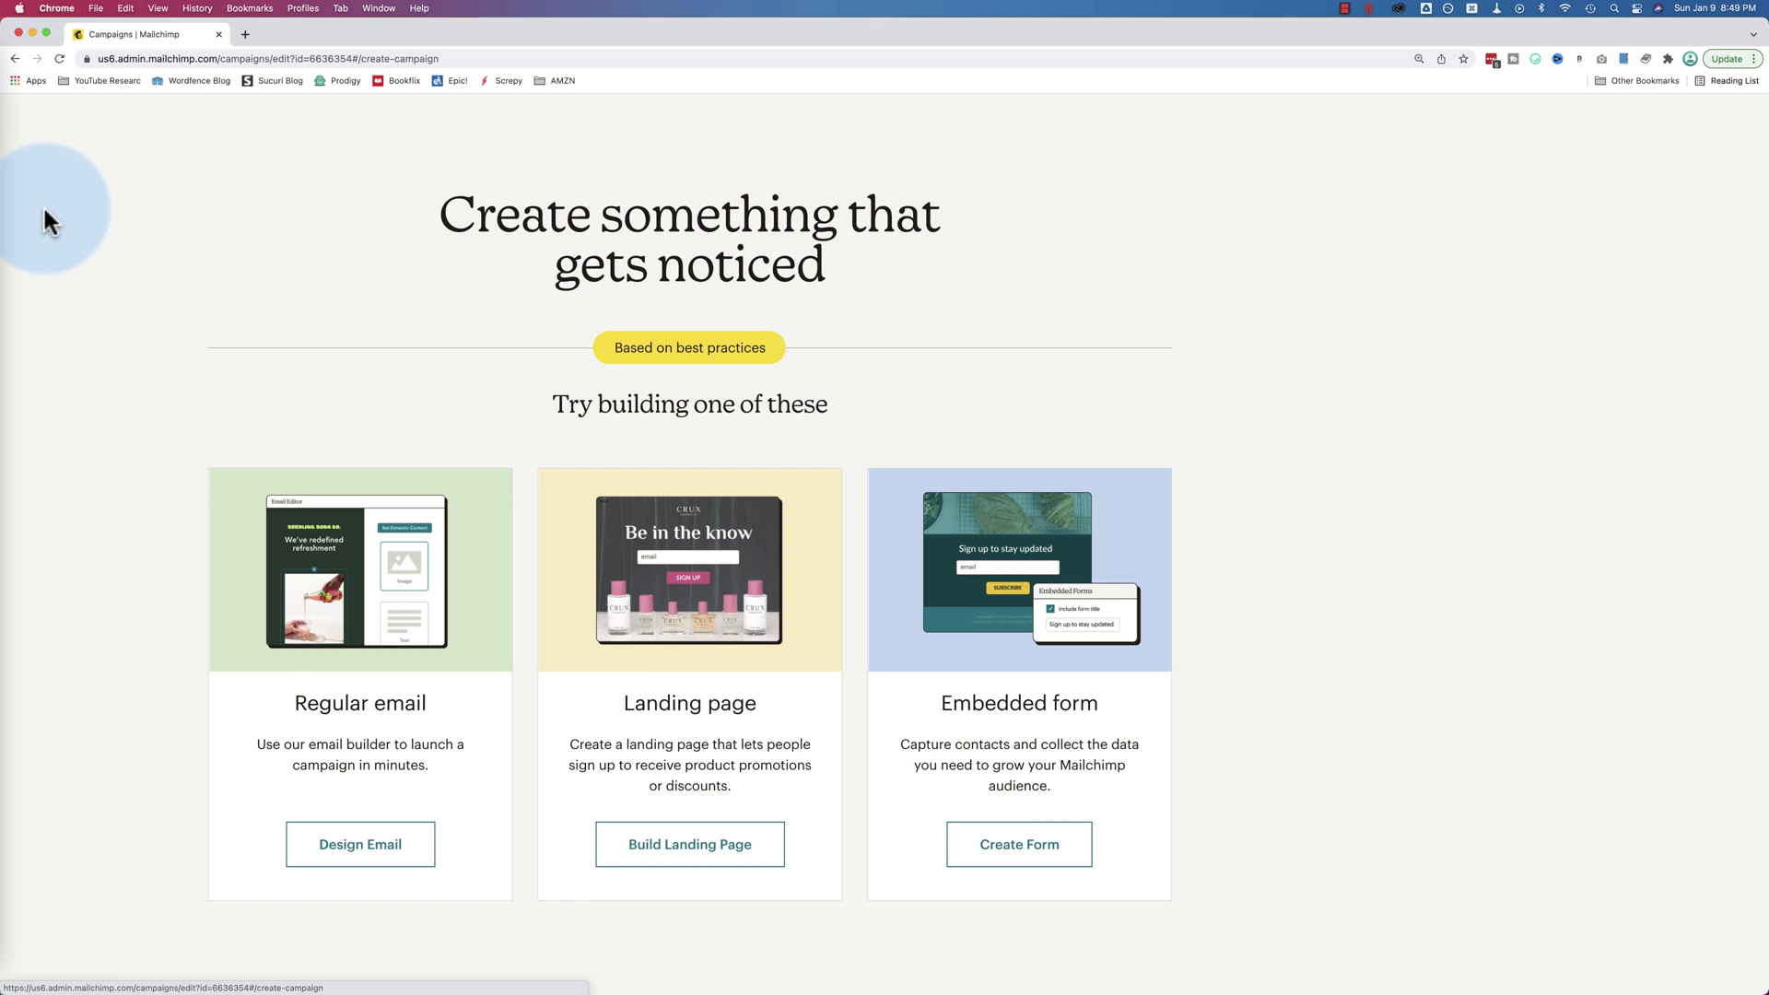
left_click(762, 857)
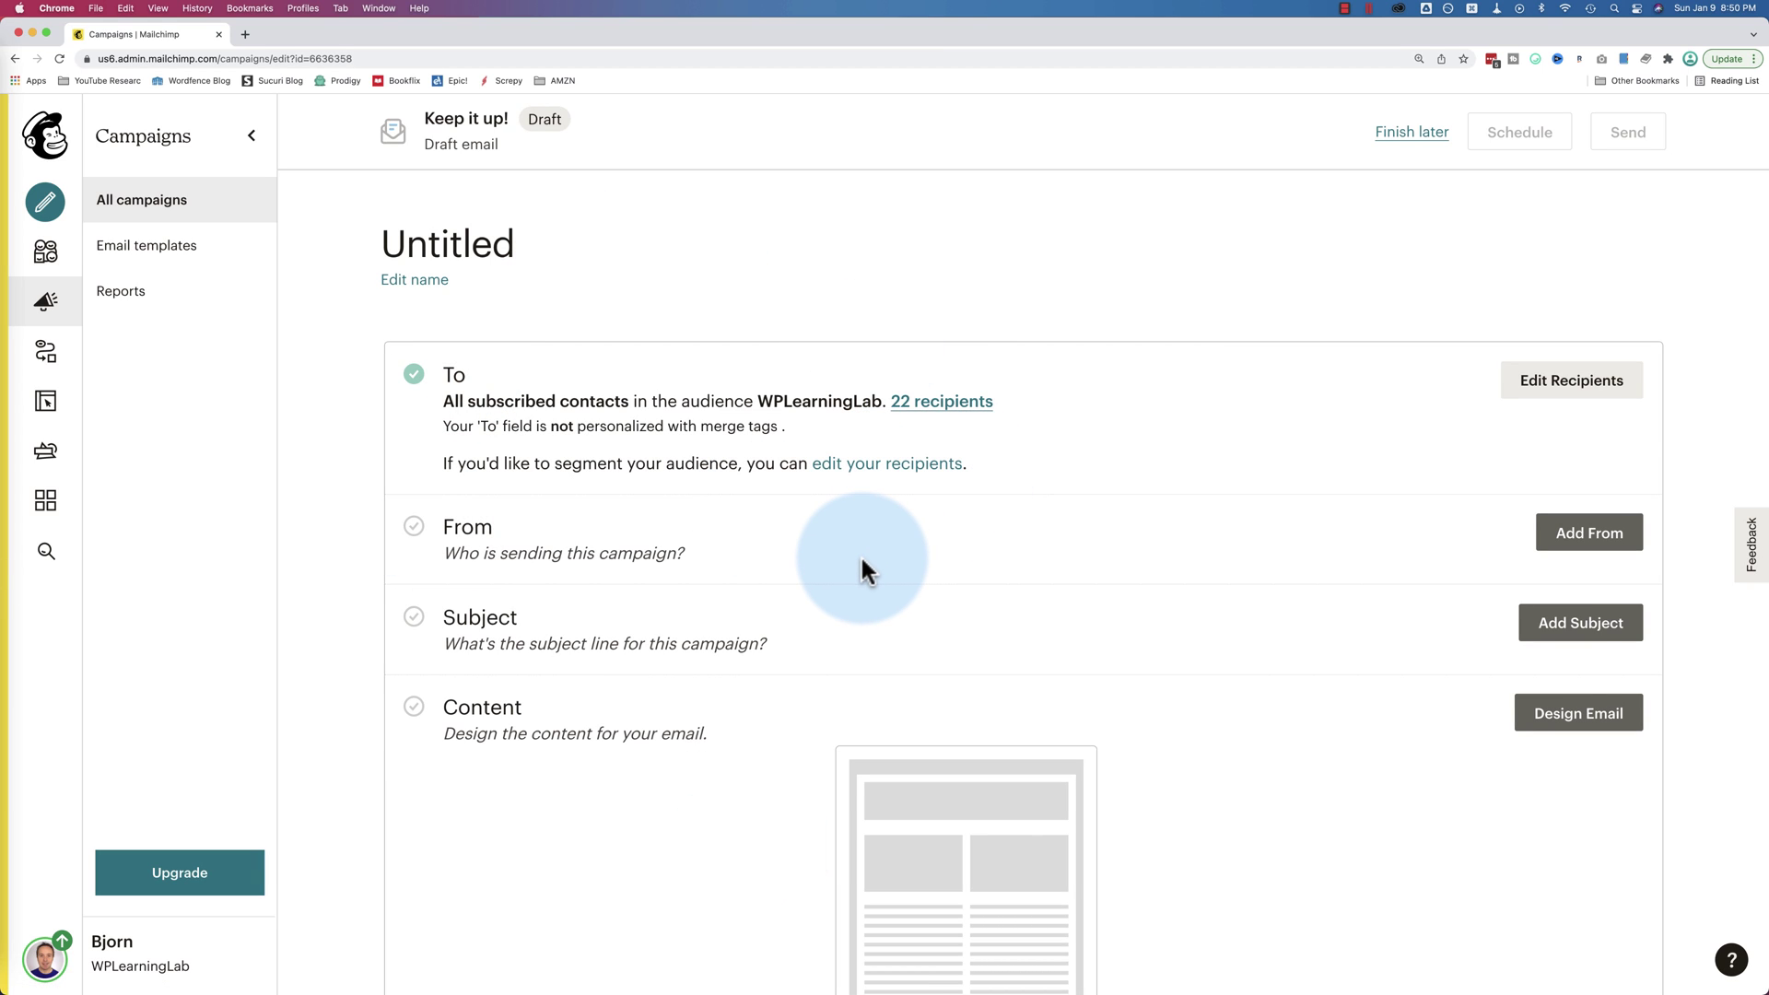
left_click(1534, 385)
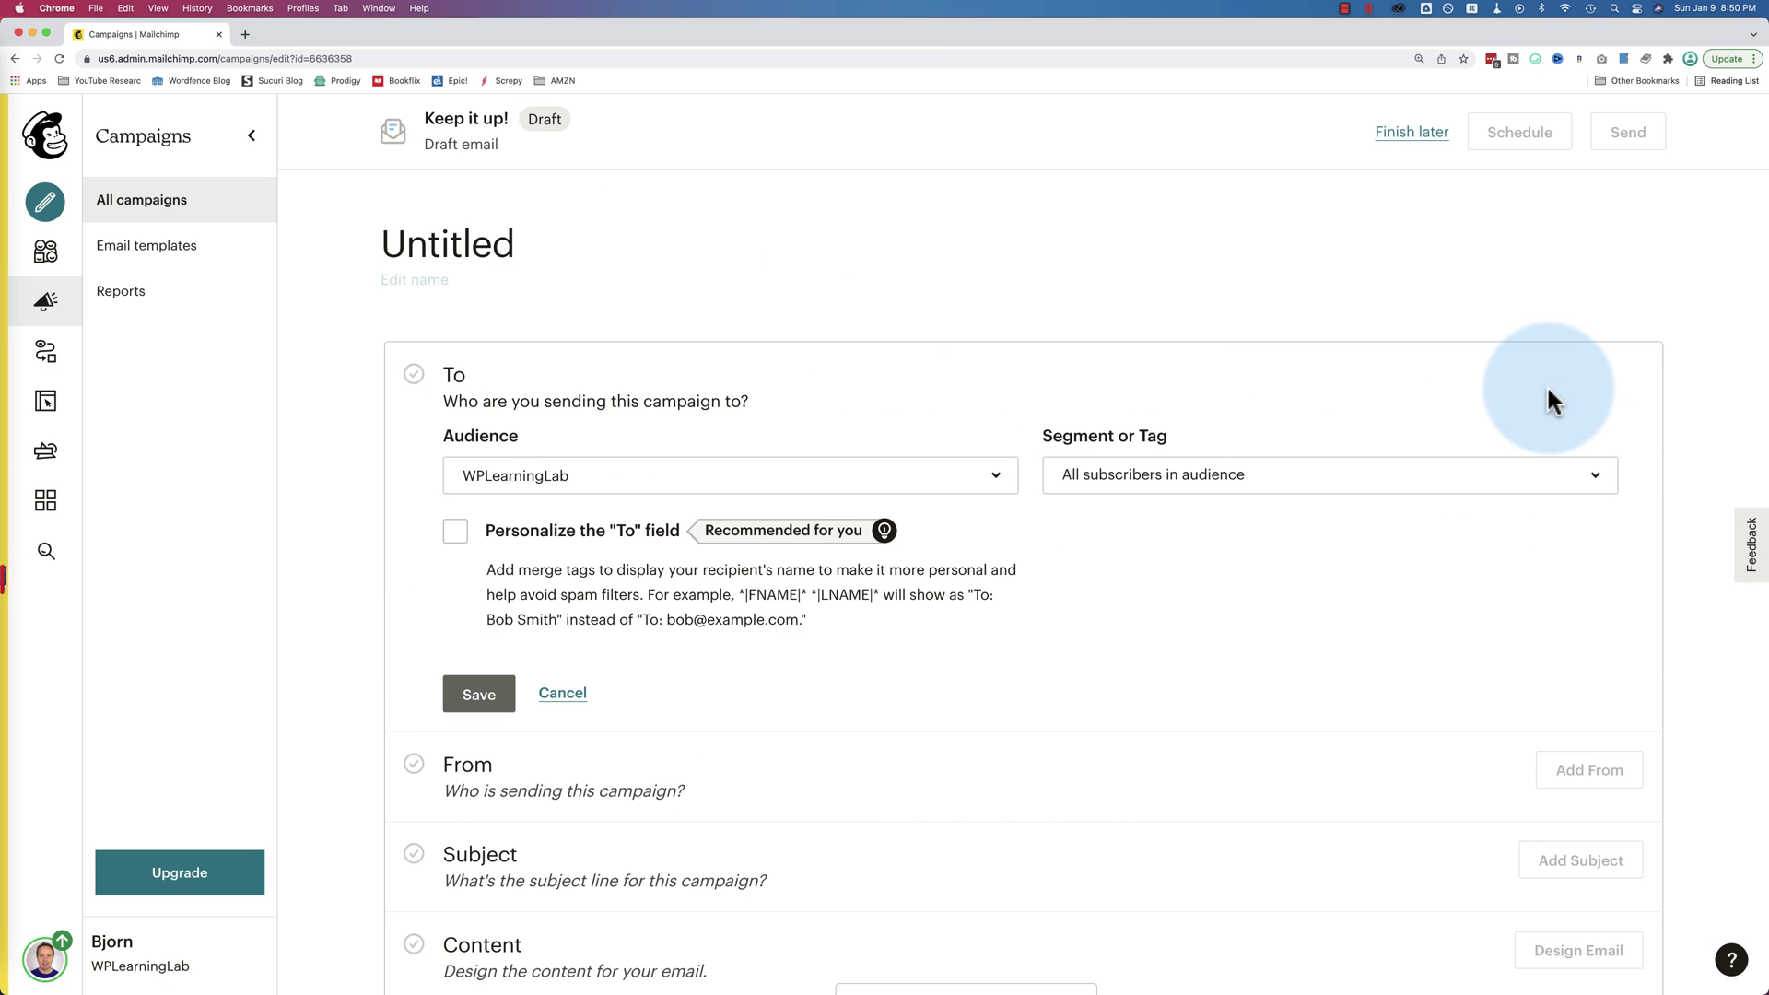
left_click(1138, 363)
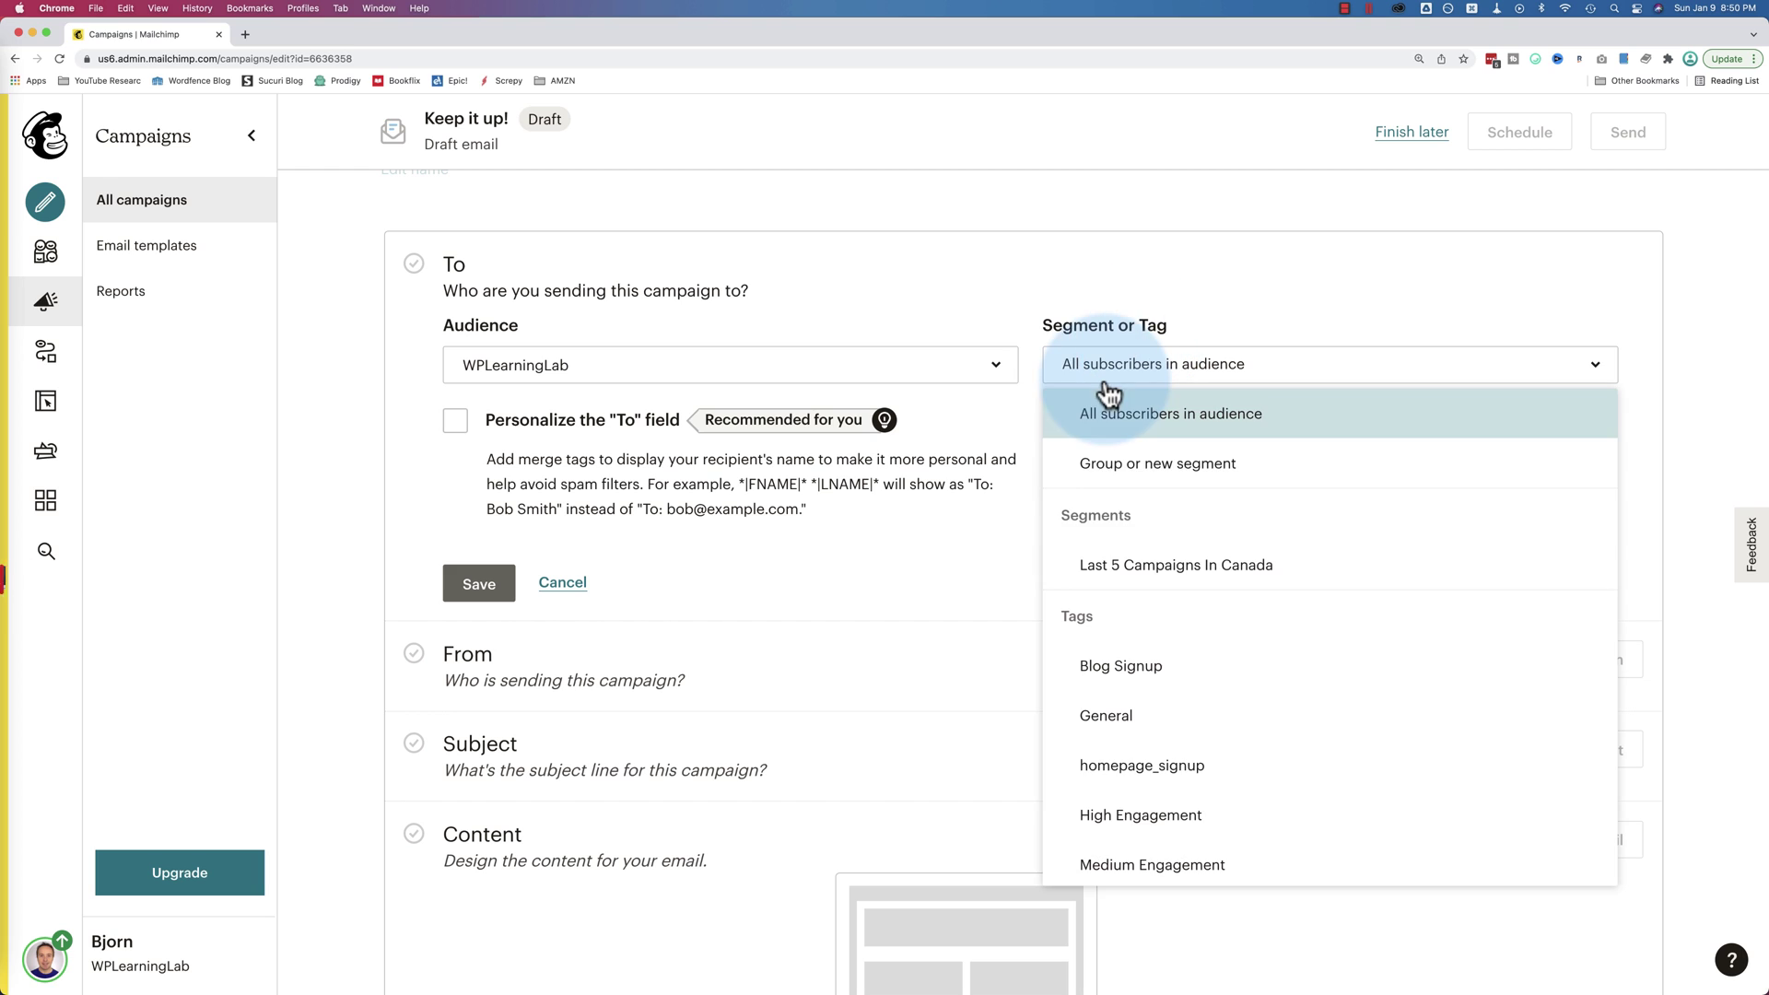
left_click(1149, 586)
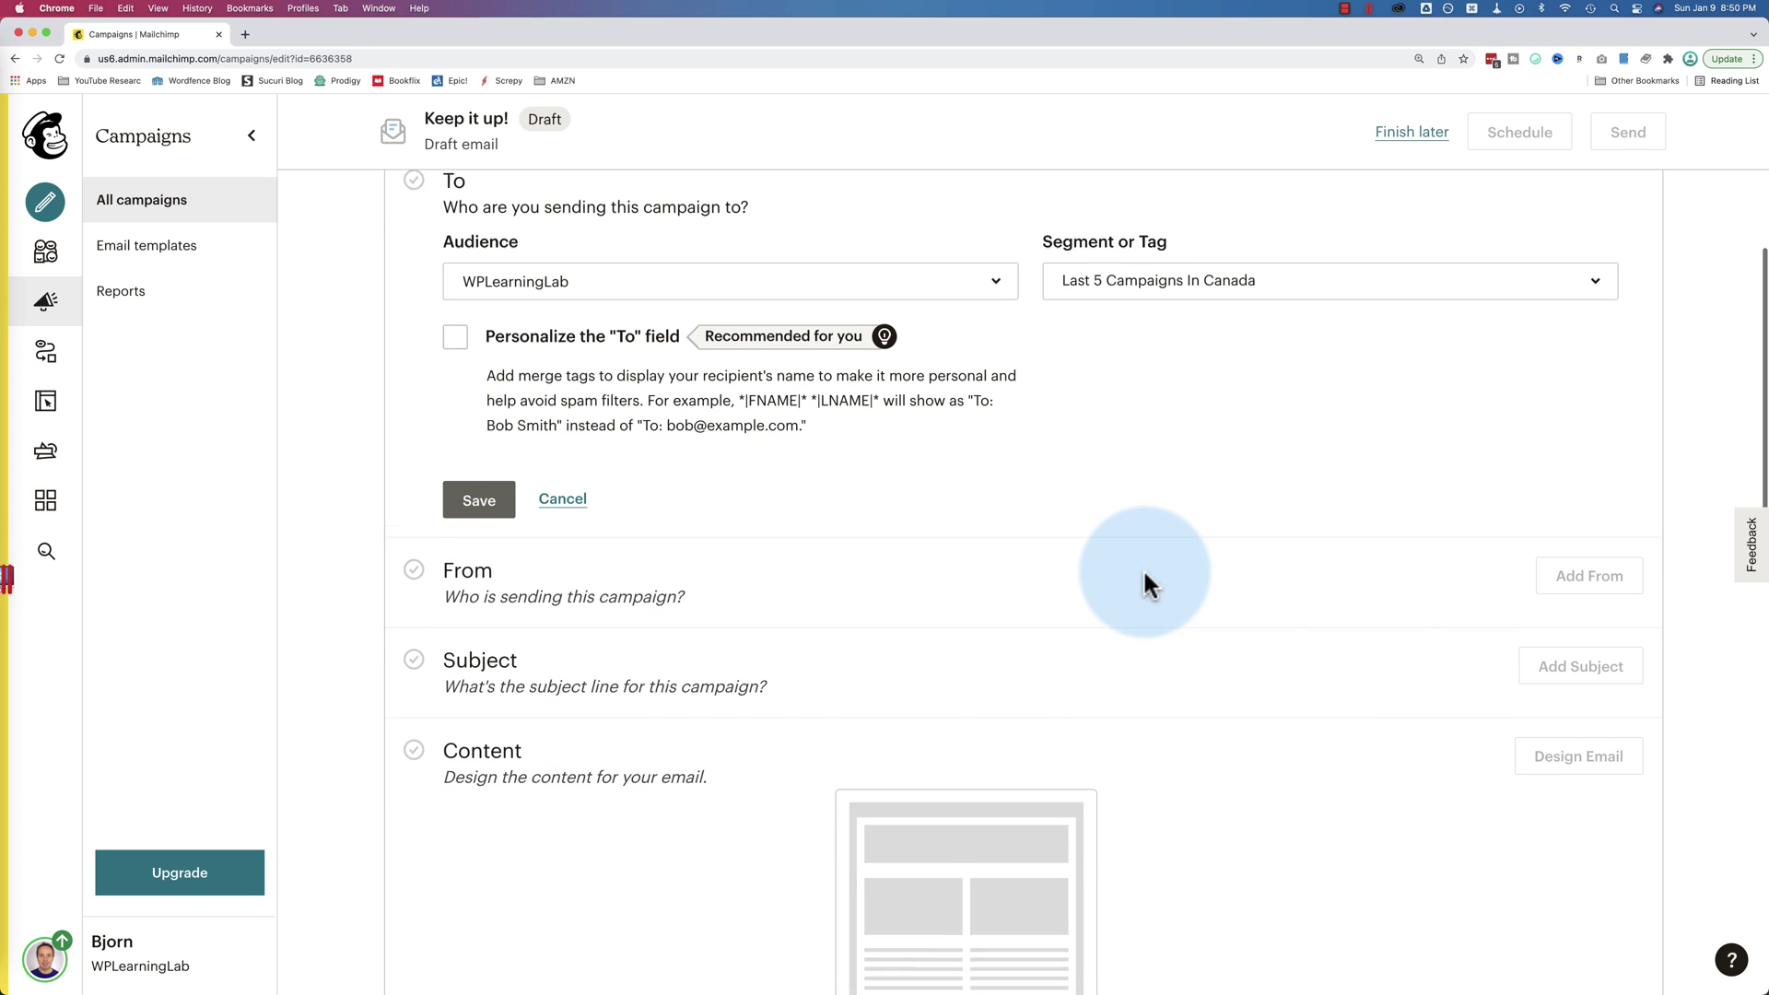
Start a new segment with the condition Landing page activity signed up on Email Marketing Tips PDF Optin
left_click(1135, 285)
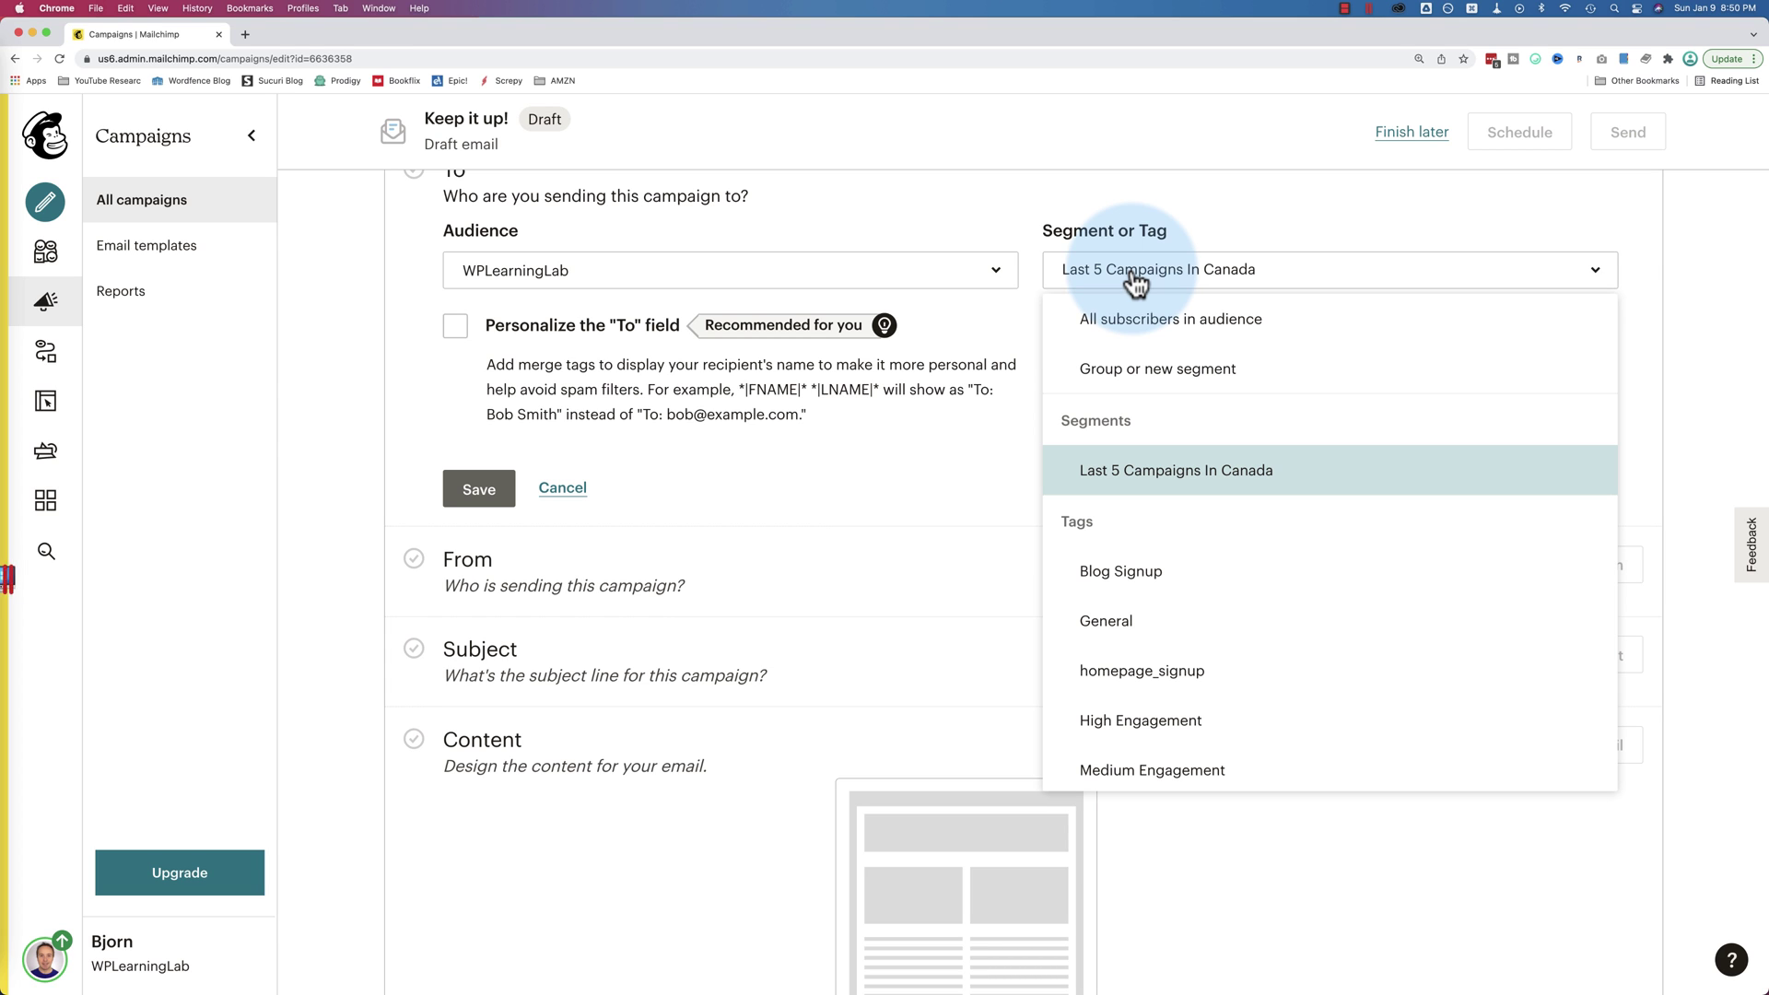
left_click(1179, 382)
scroll(672, 455, "down", 1)
left_click(673, 455)
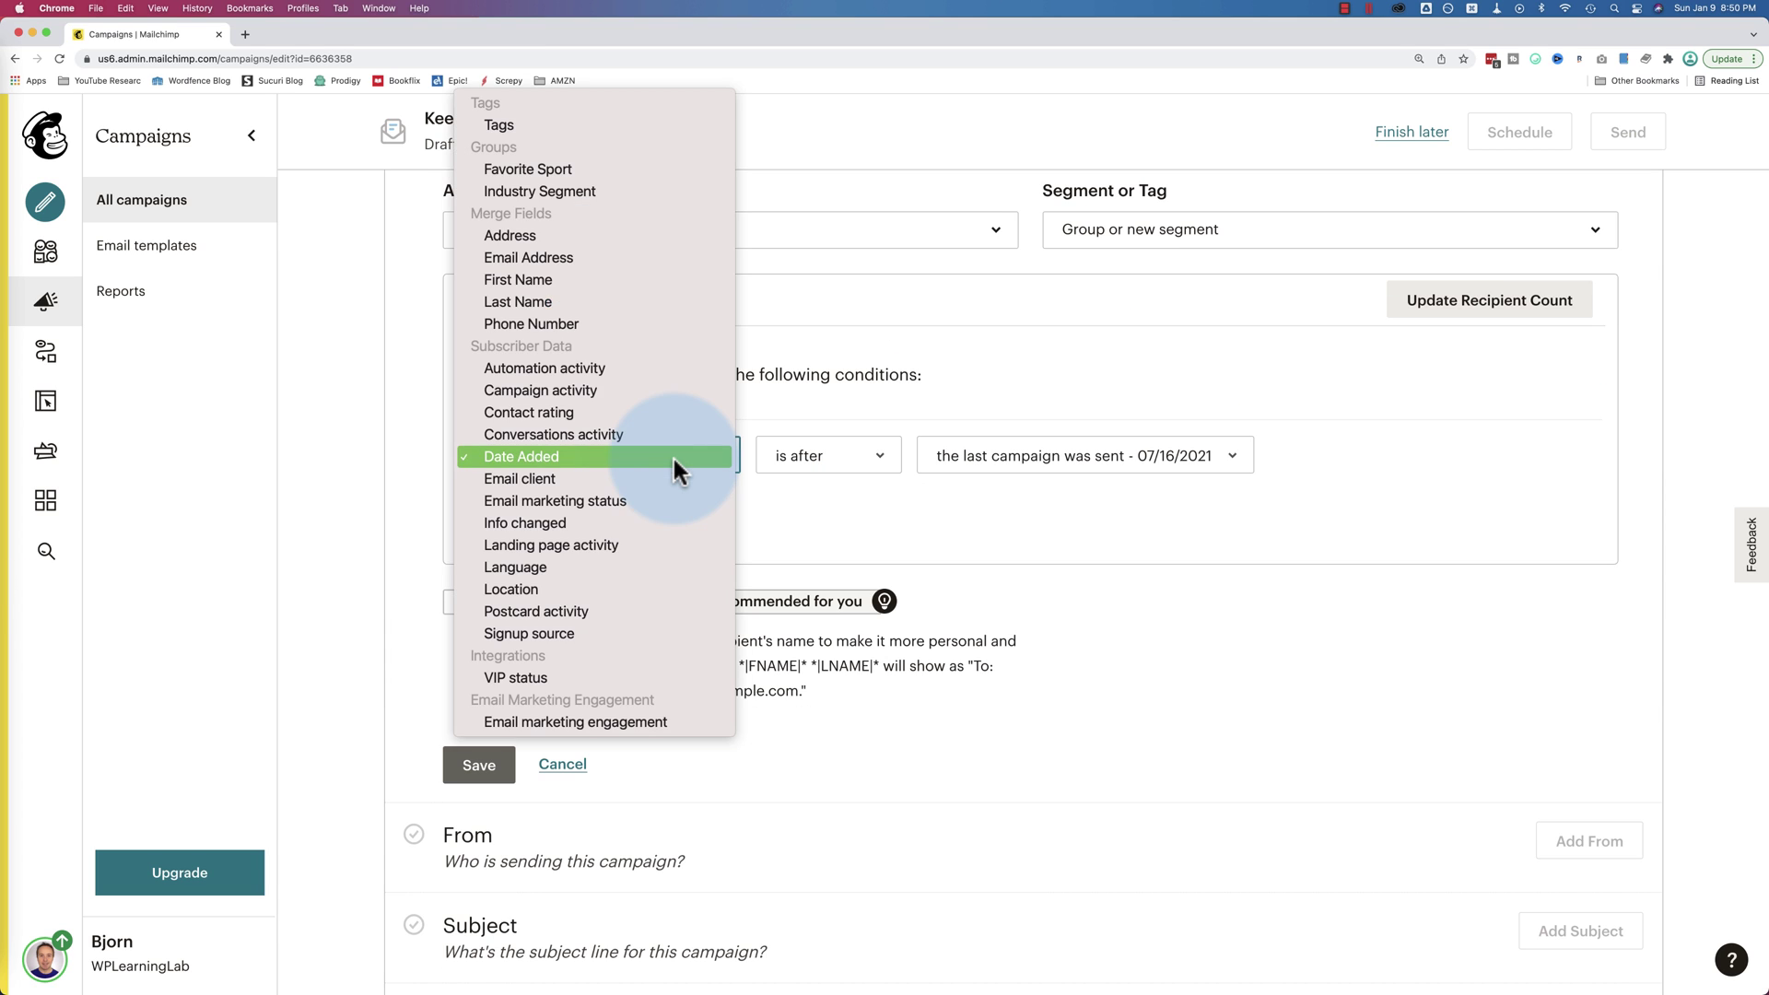
left_click(549, 545)
left_click(888, 458)
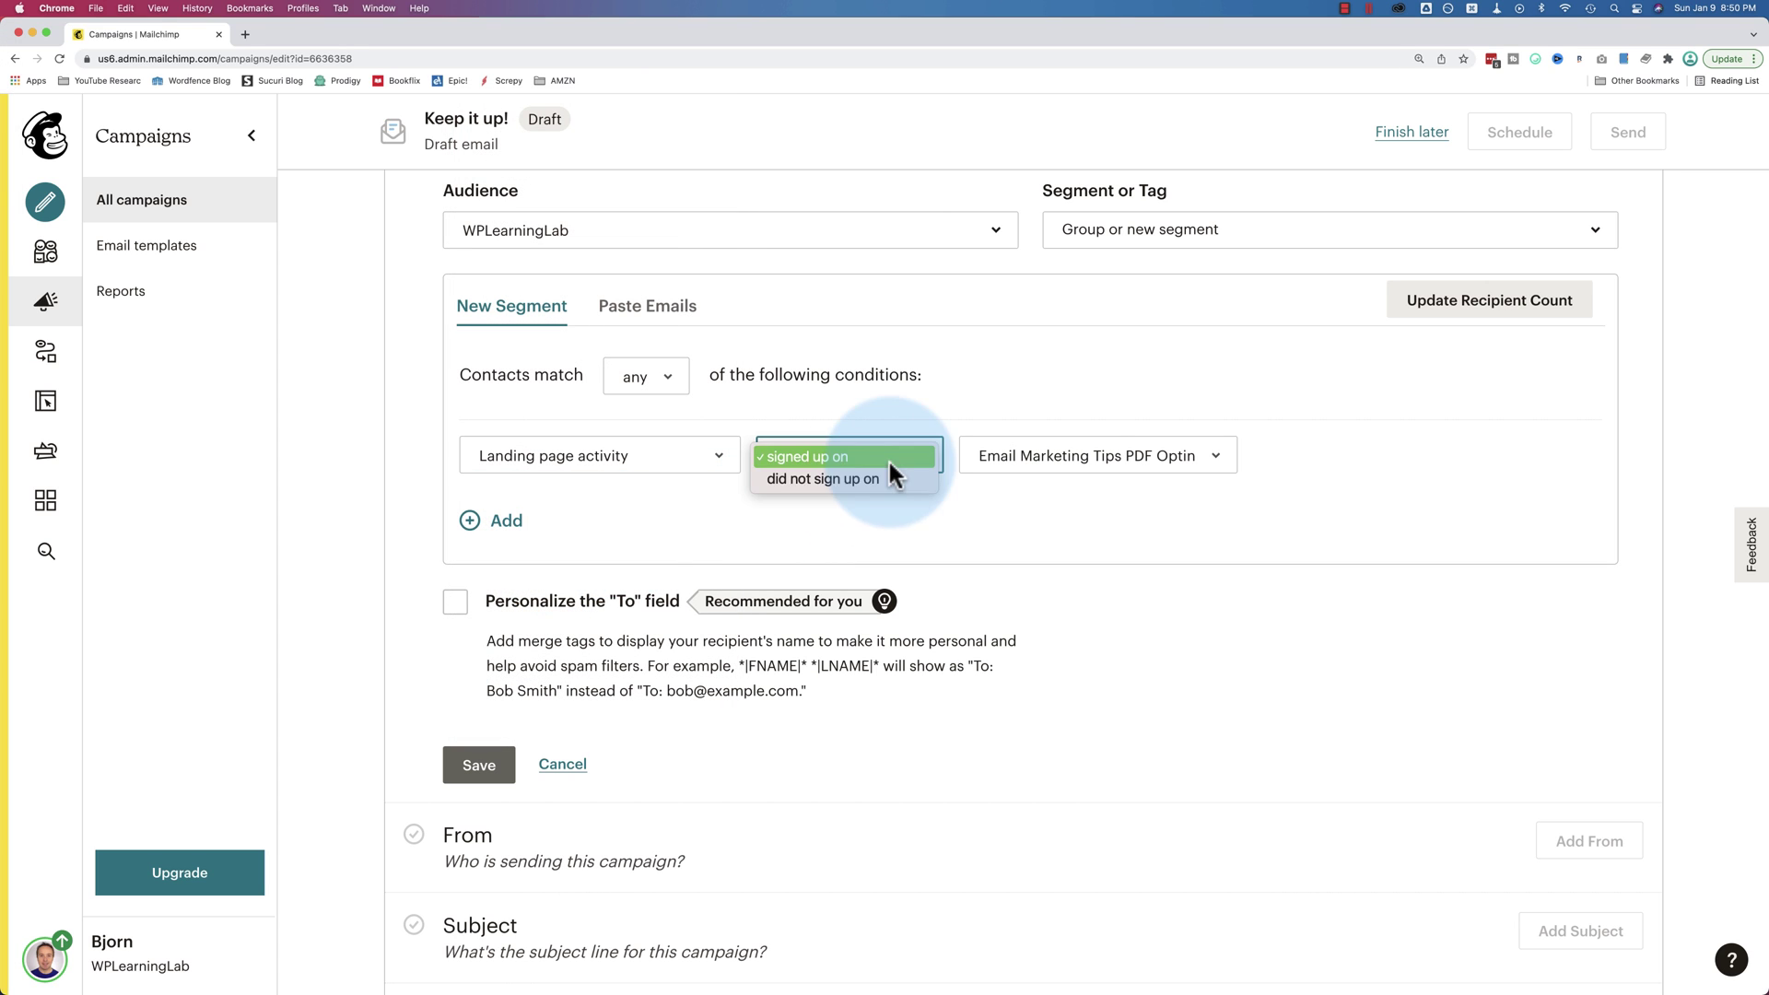
left_click(1058, 466)
left_click(1031, 457)
left_click(1078, 456)
Add an Industry Segment condition set to Coach and require contacts to match all conditions
left_click(506, 520)
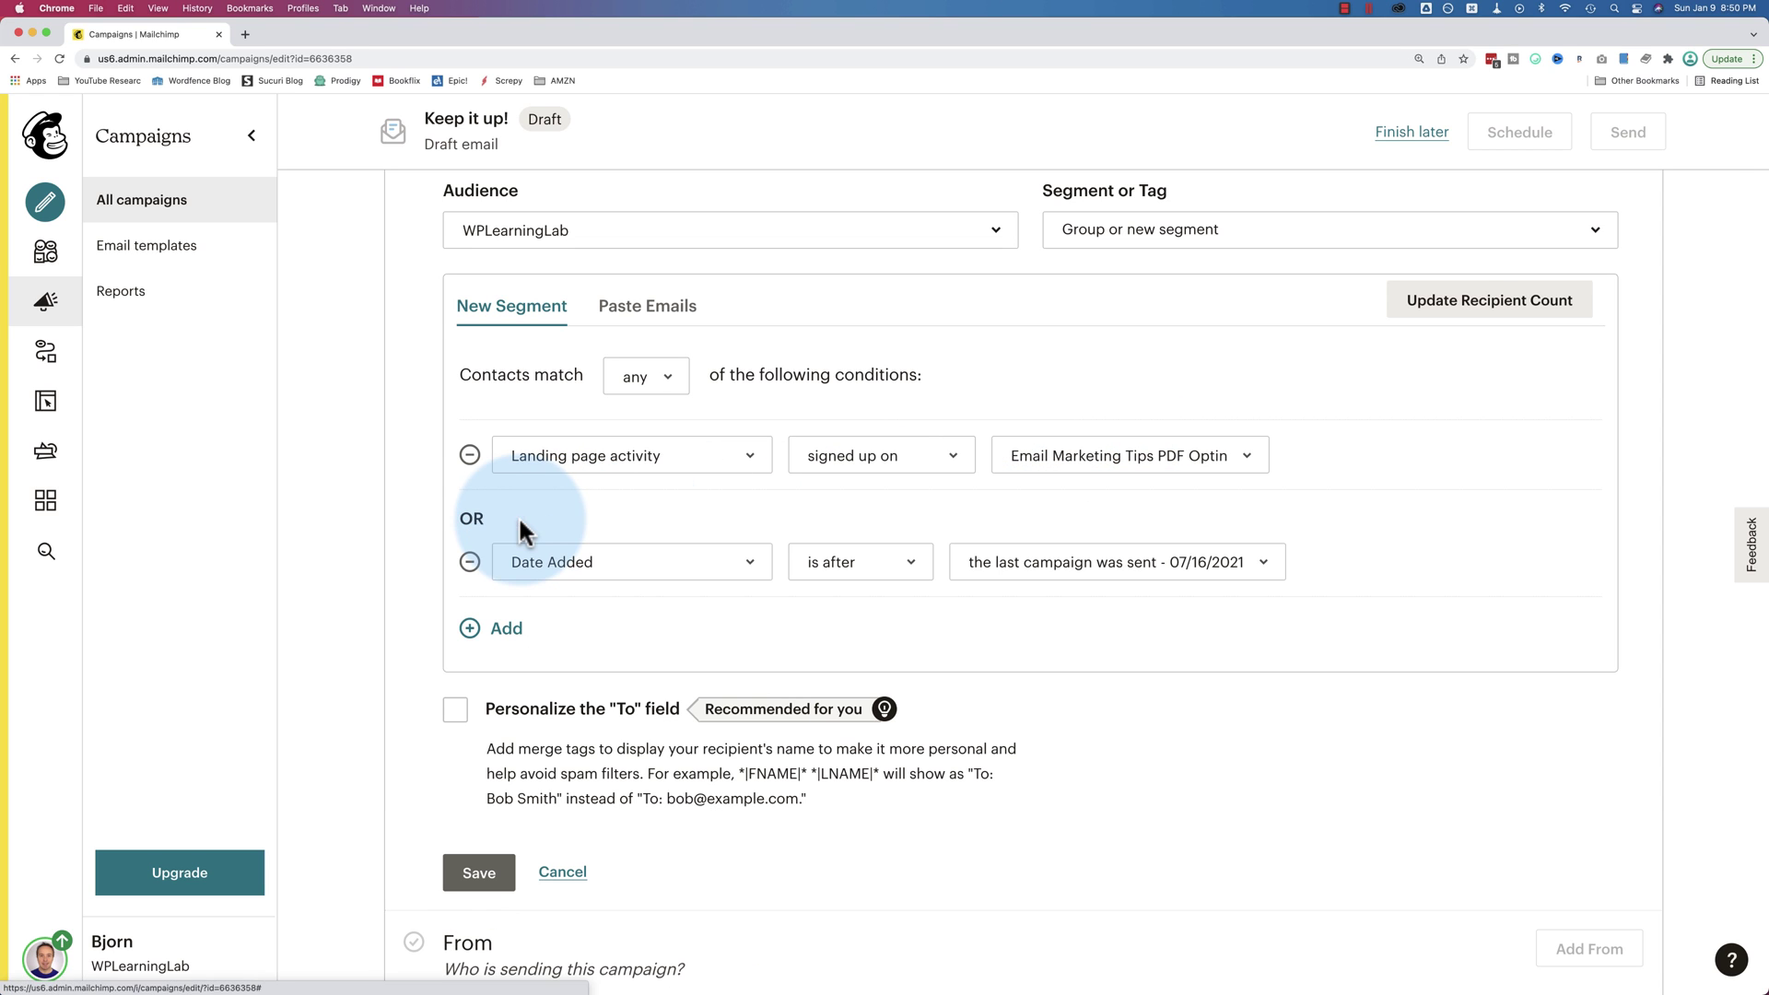
left_click(578, 564)
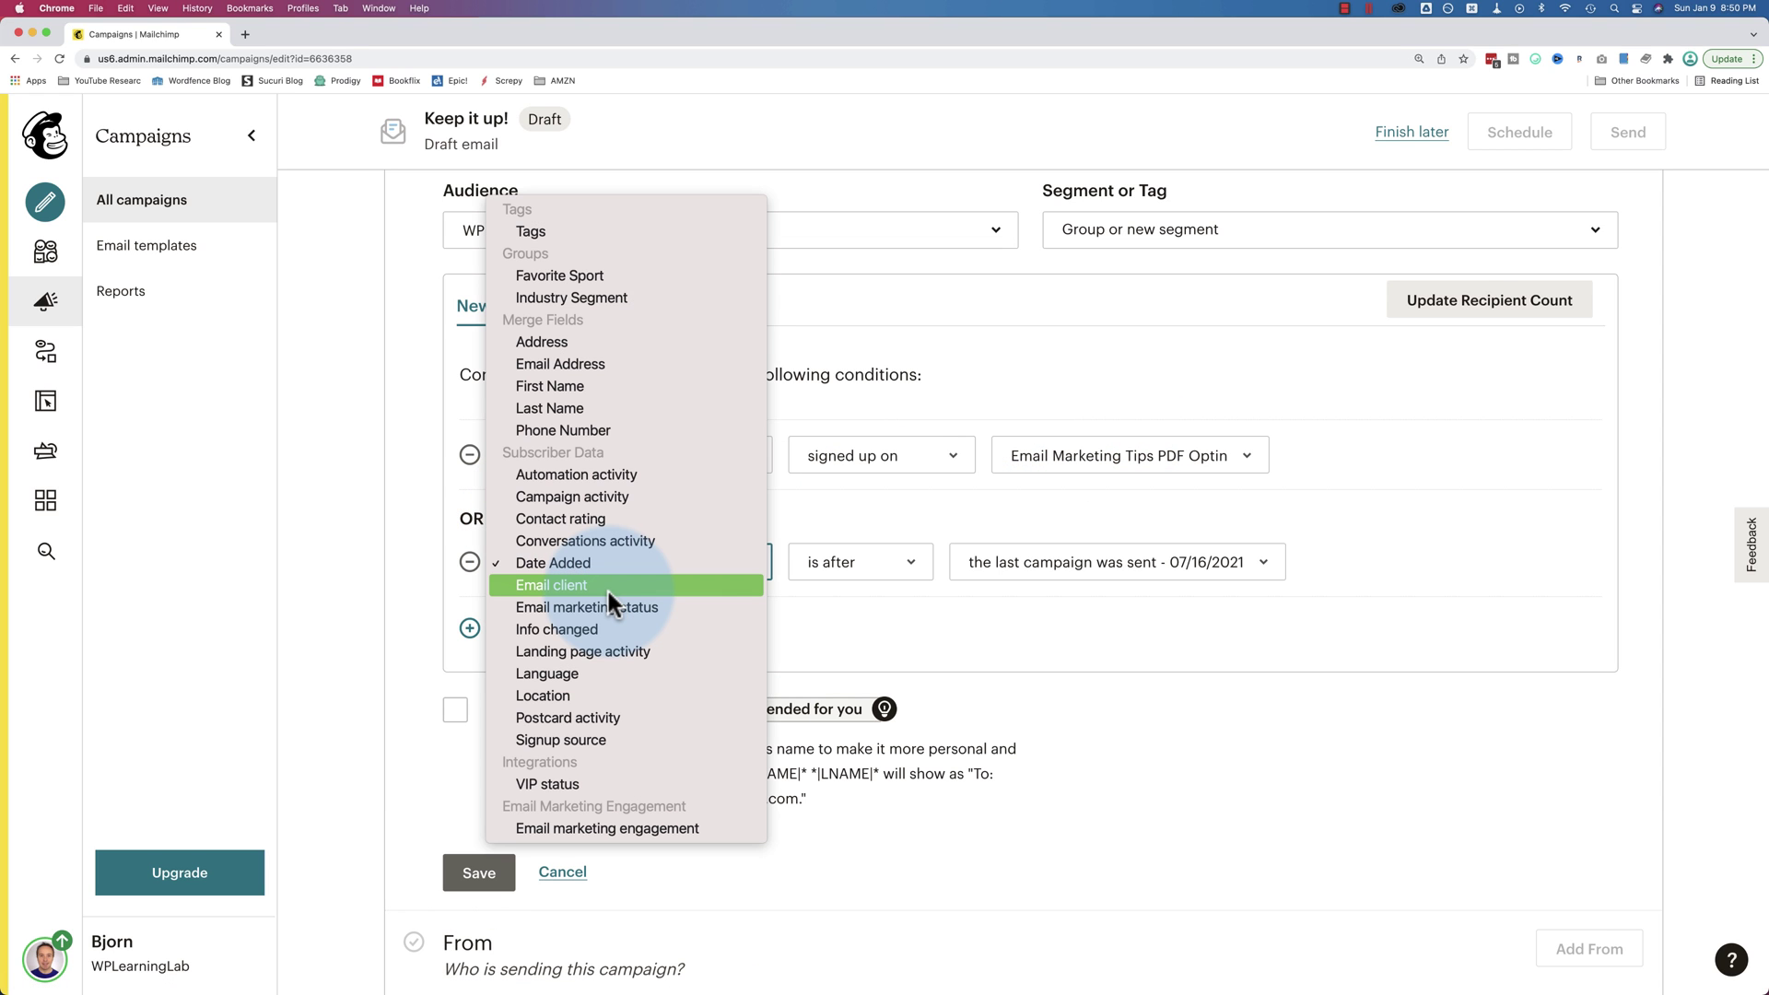
left_click(599, 297)
left_click(972, 606)
left_click(639, 373)
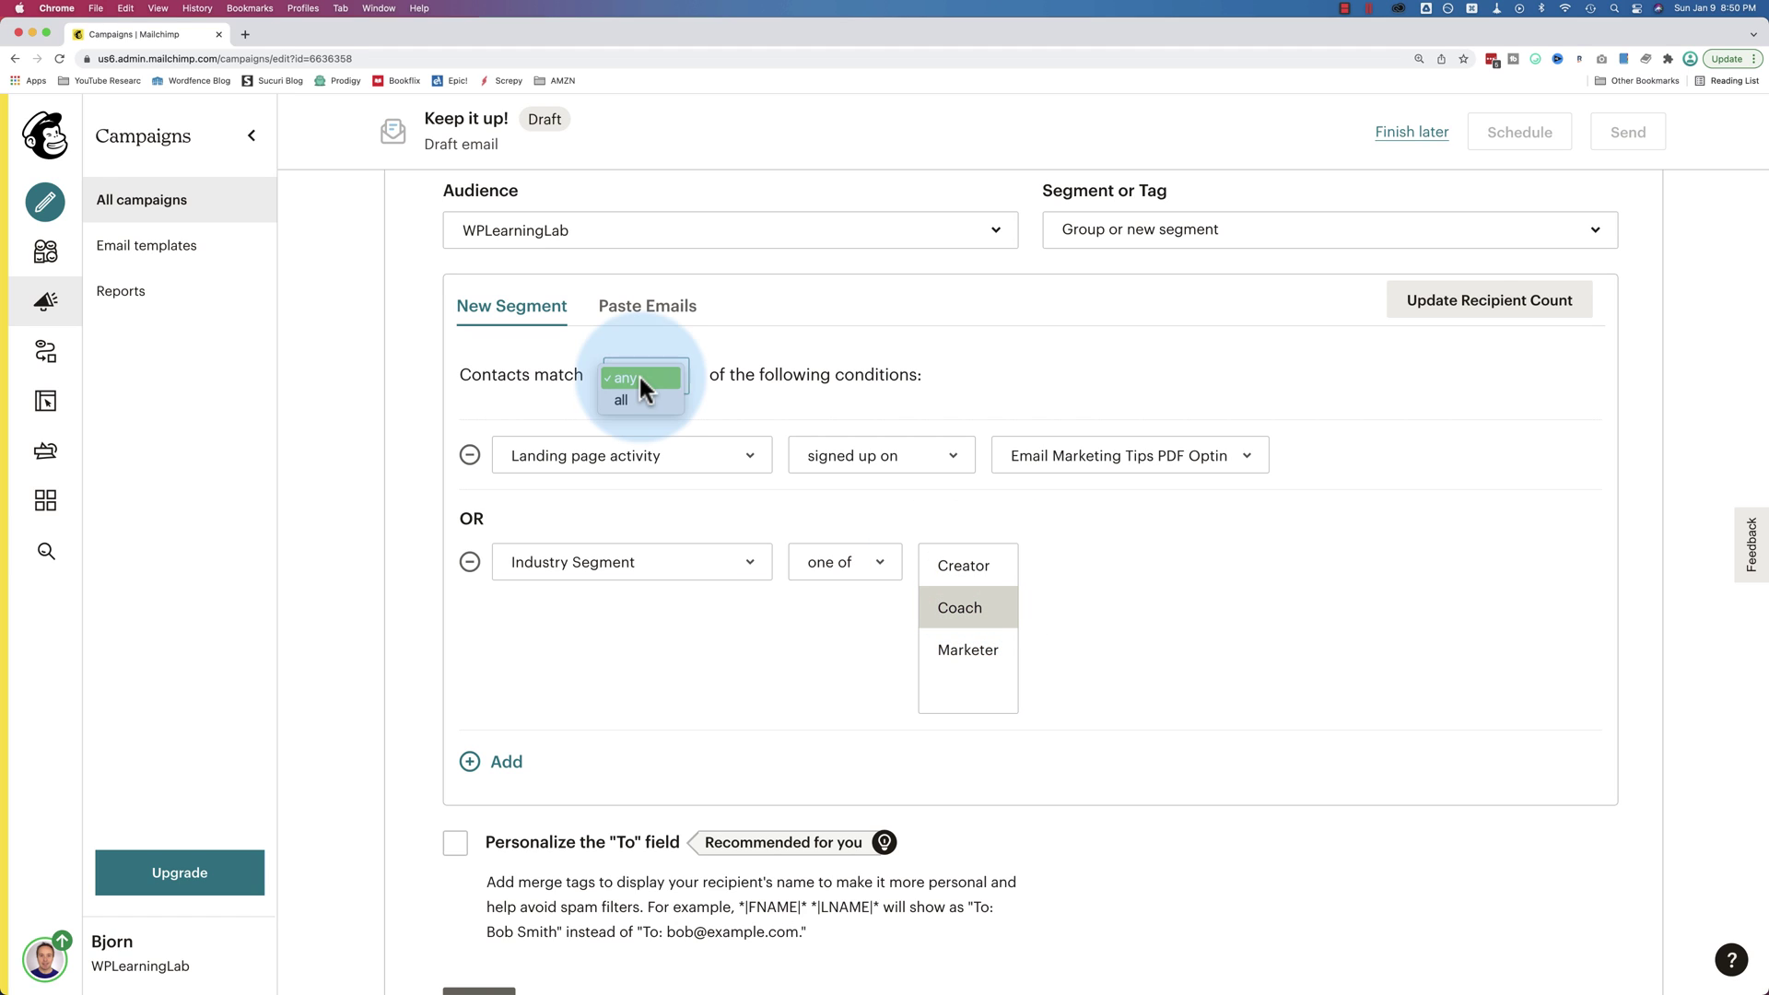
left_click(634, 398)
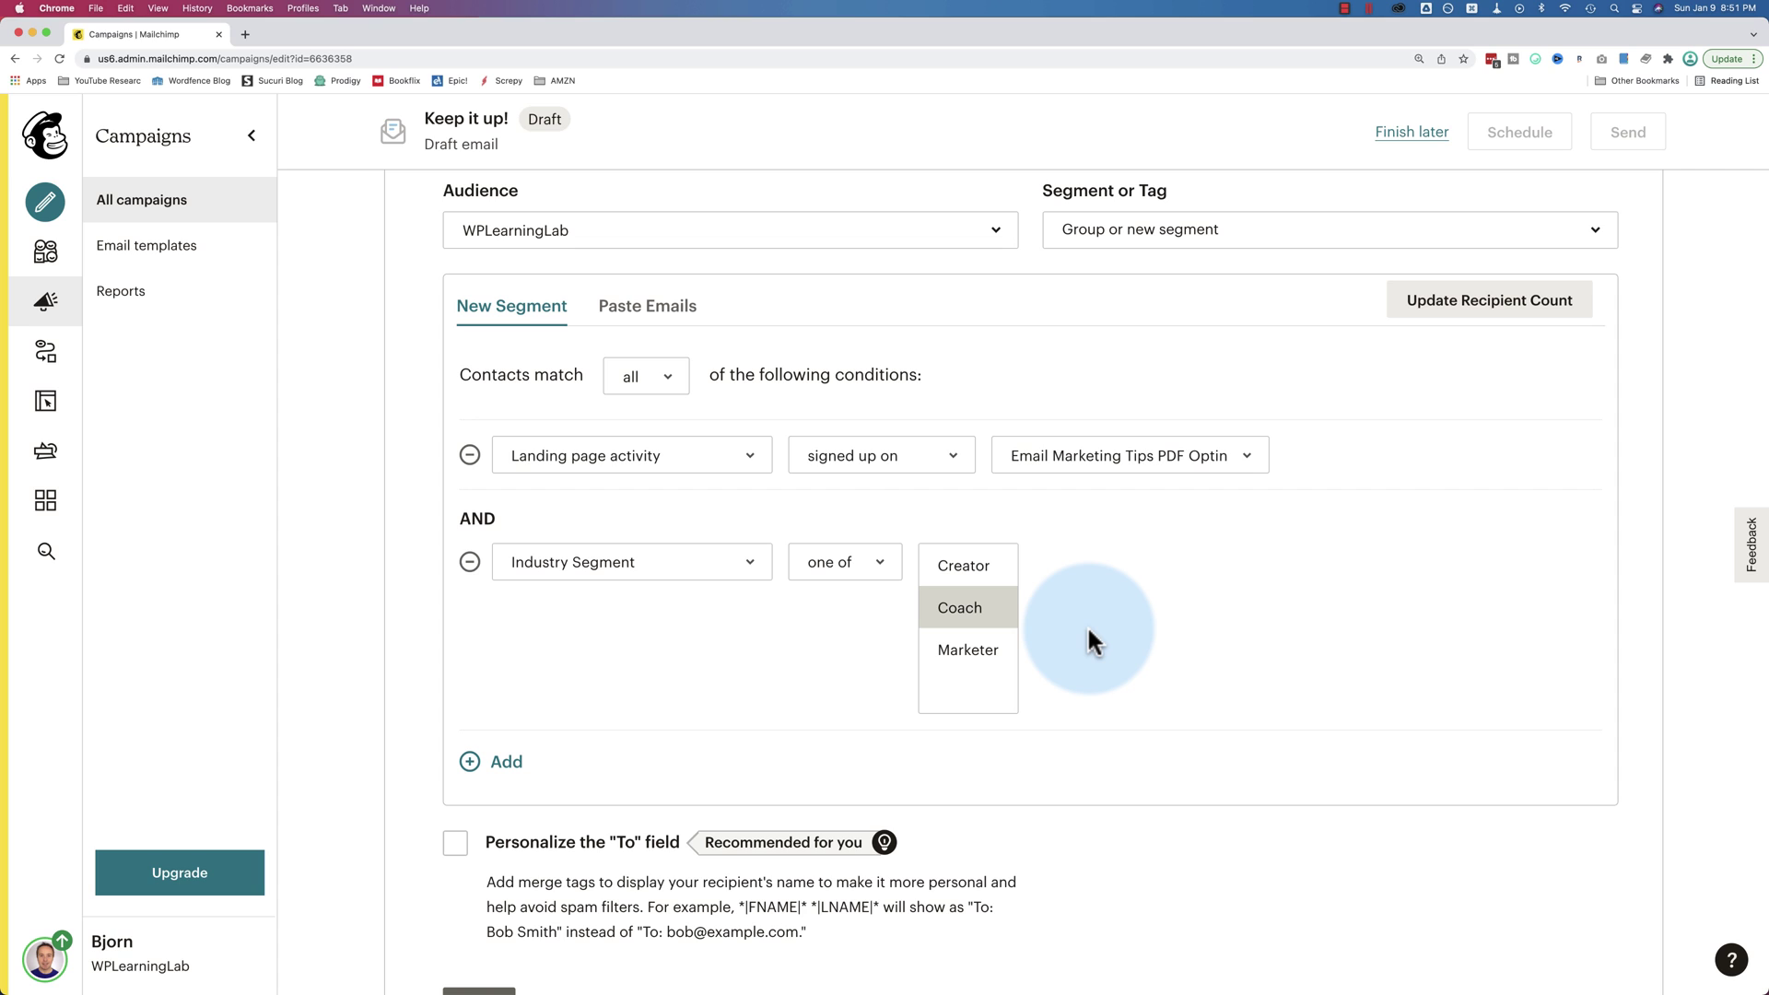
Update the recipient count and confirm that 0 contacts match the new segment
scroll(1143, 581, "up", 3)
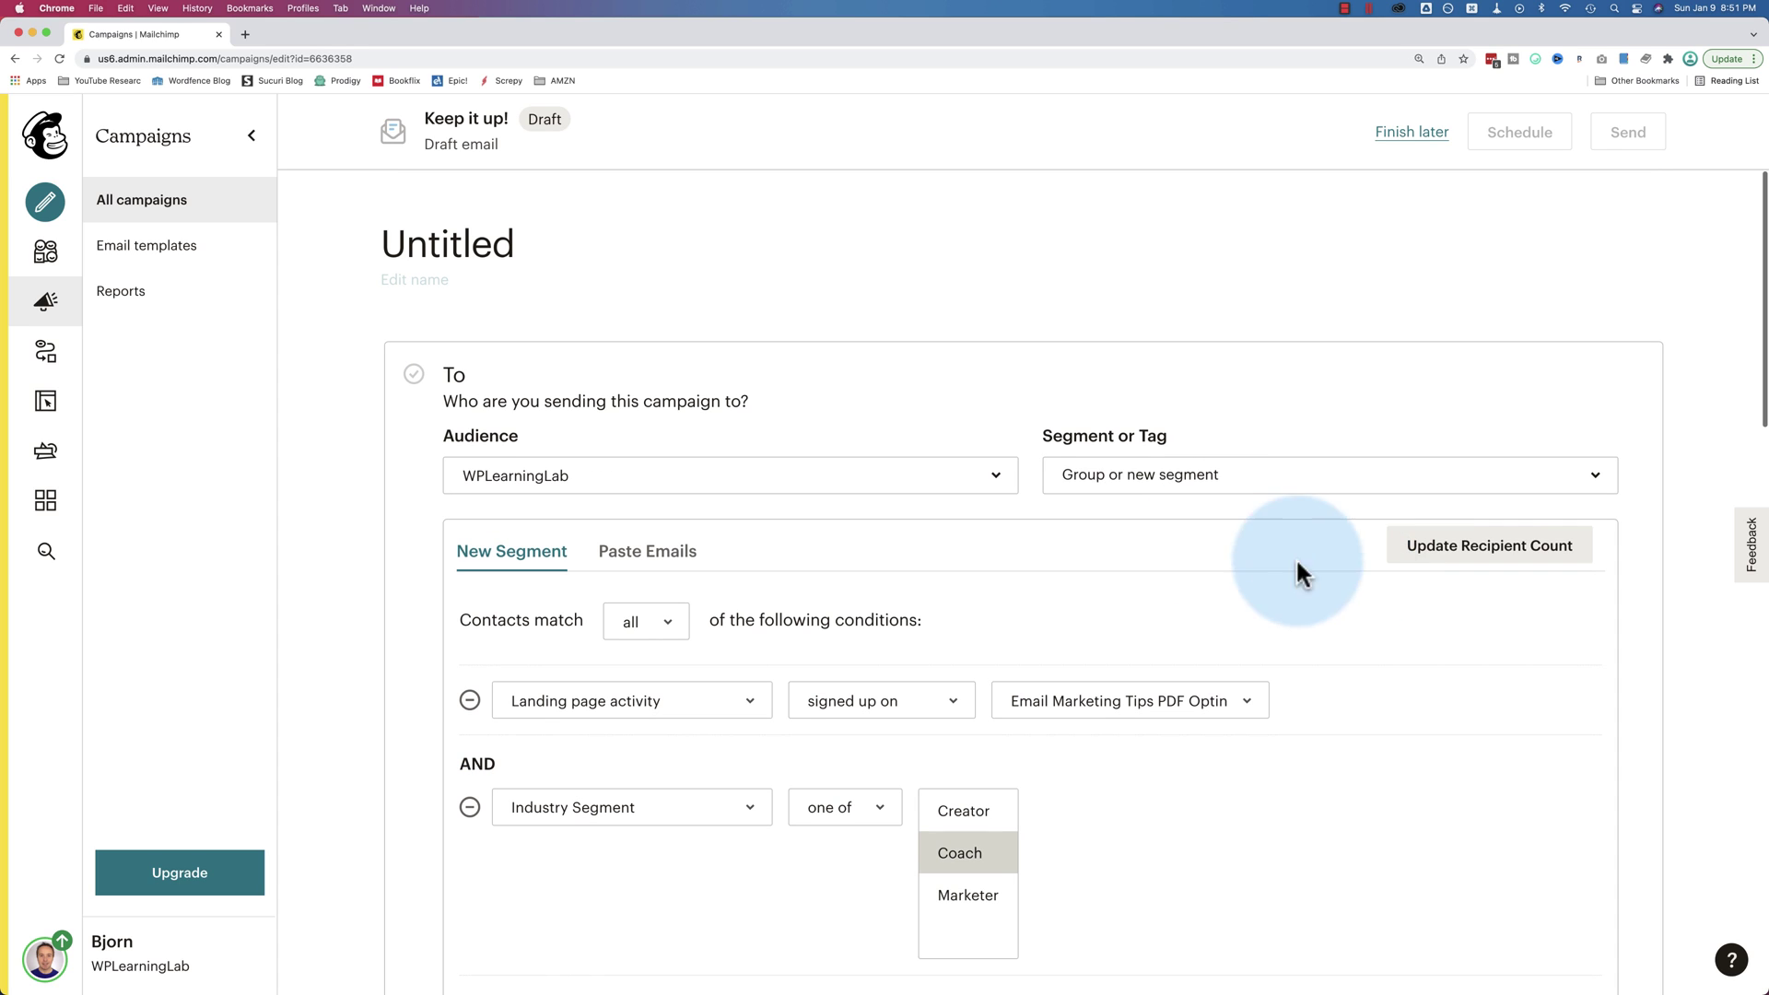
left_click(1477, 548)
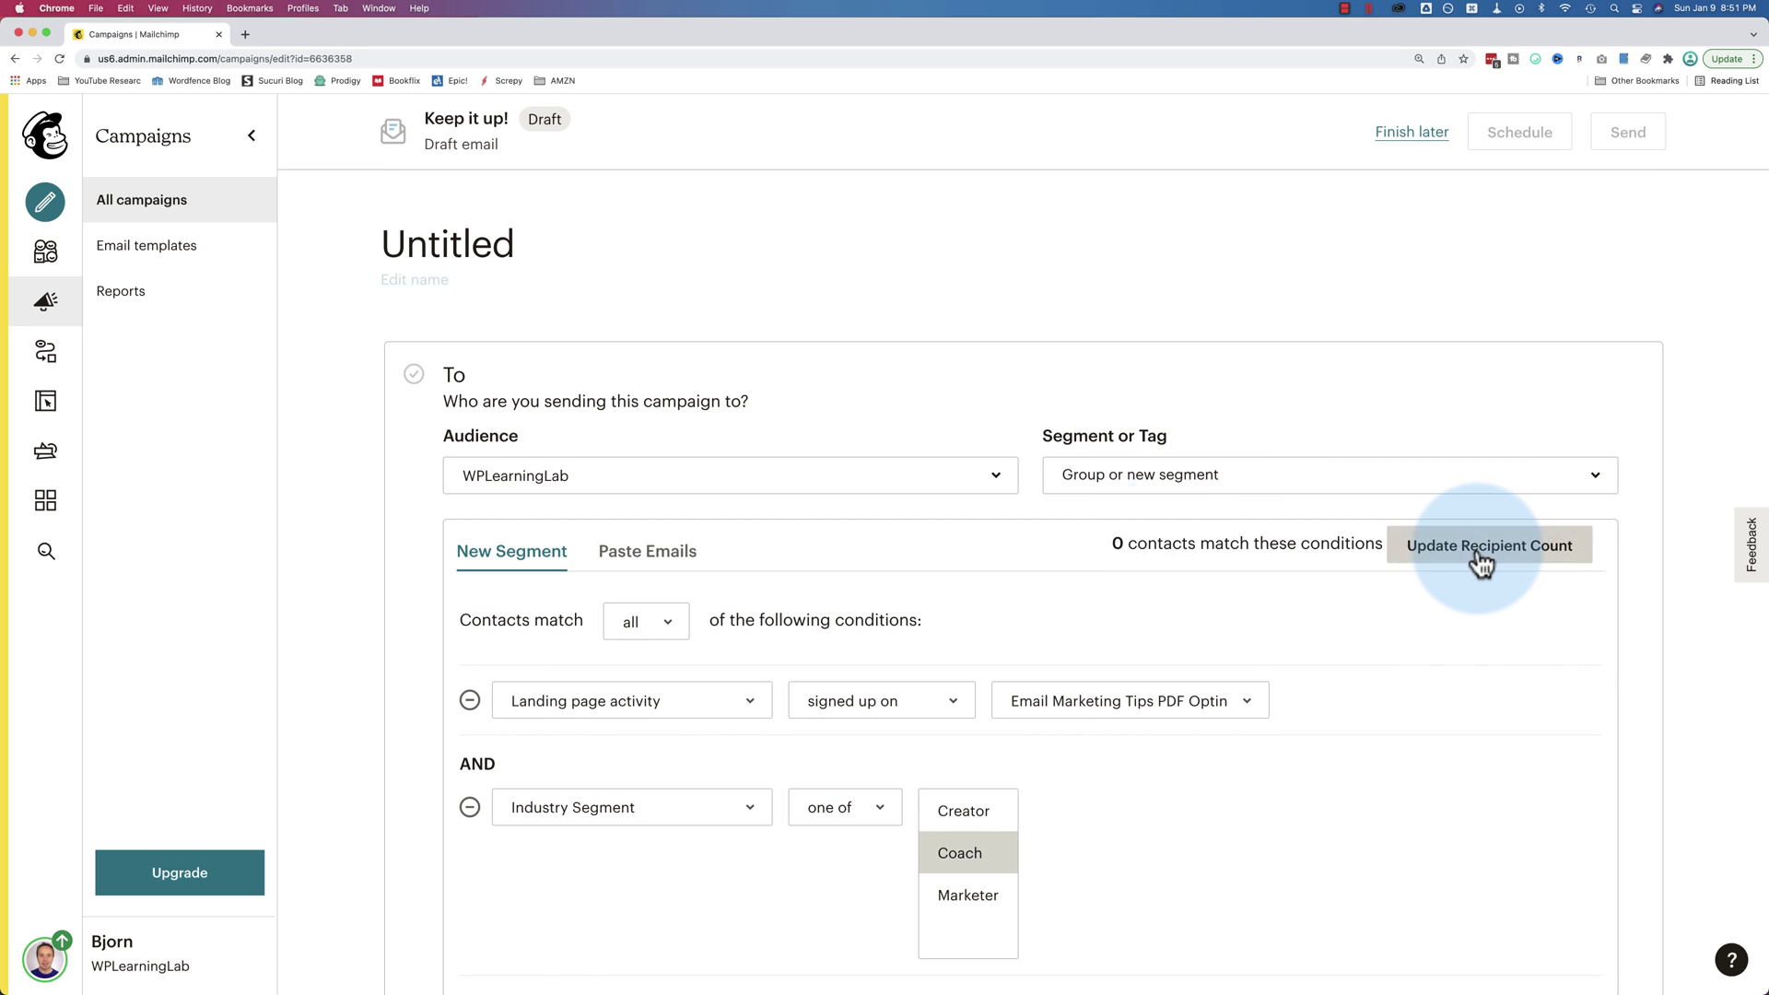
left_click_drag(1111, 543, 1373, 548)
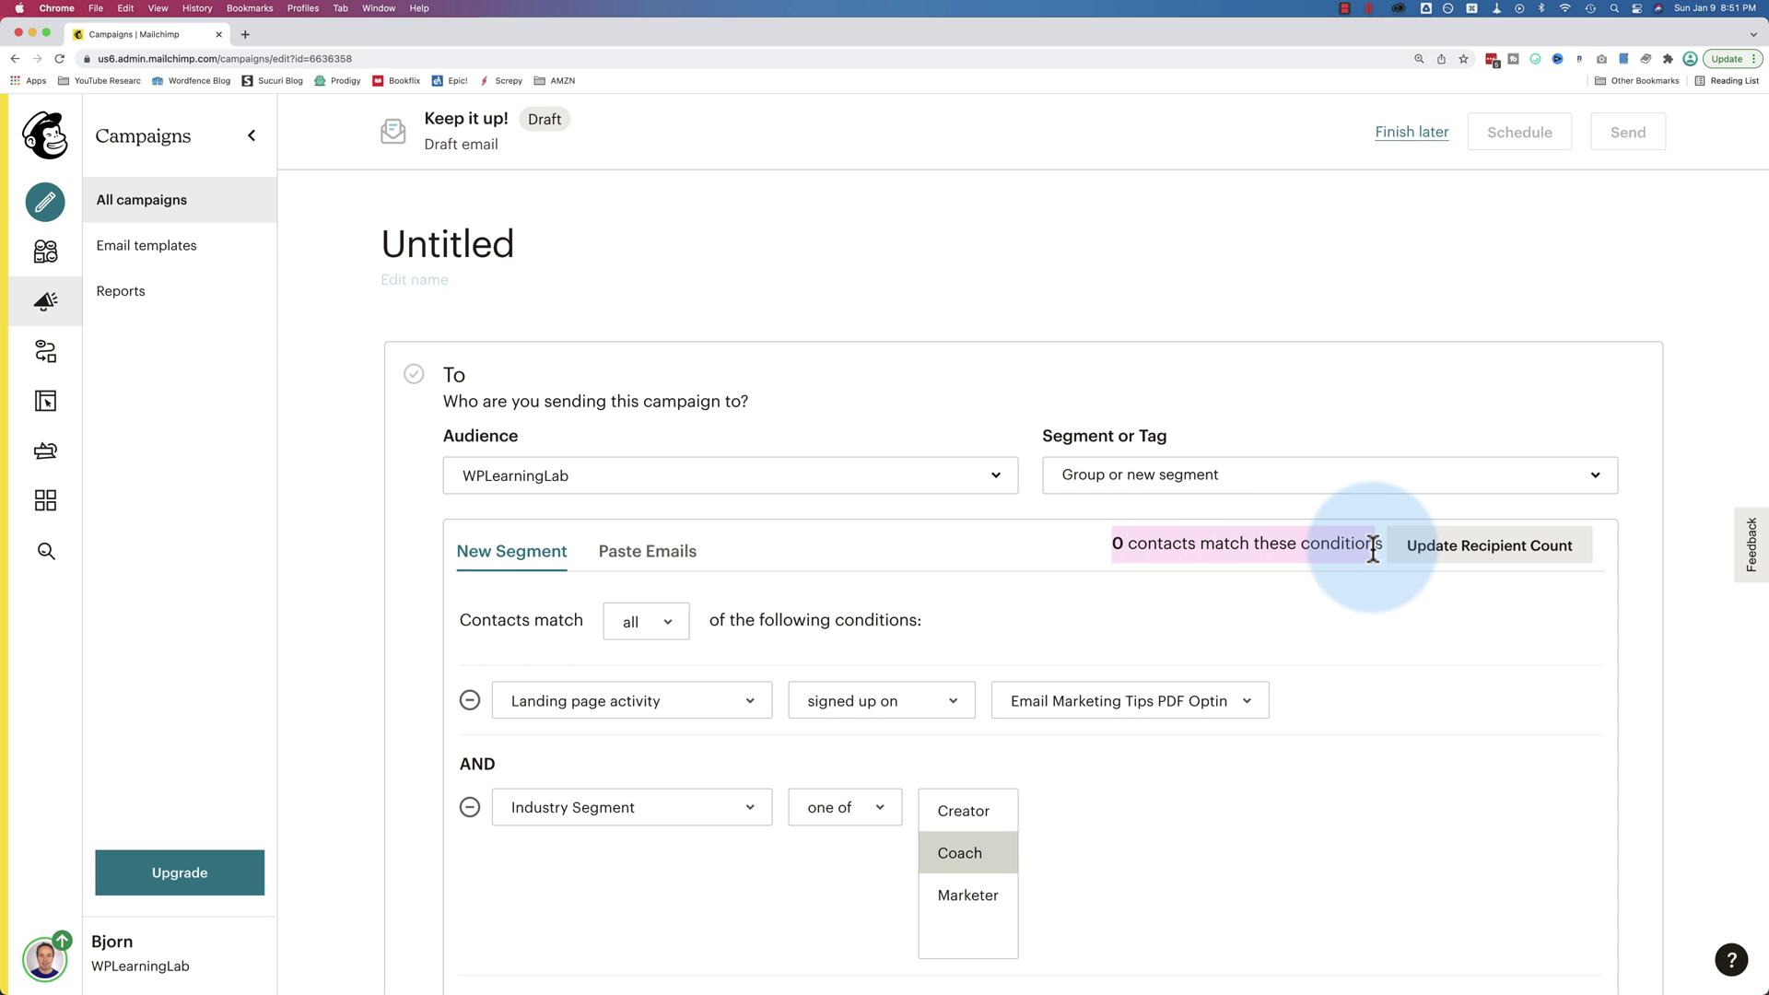
scroll(1377, 557, "down", 3)
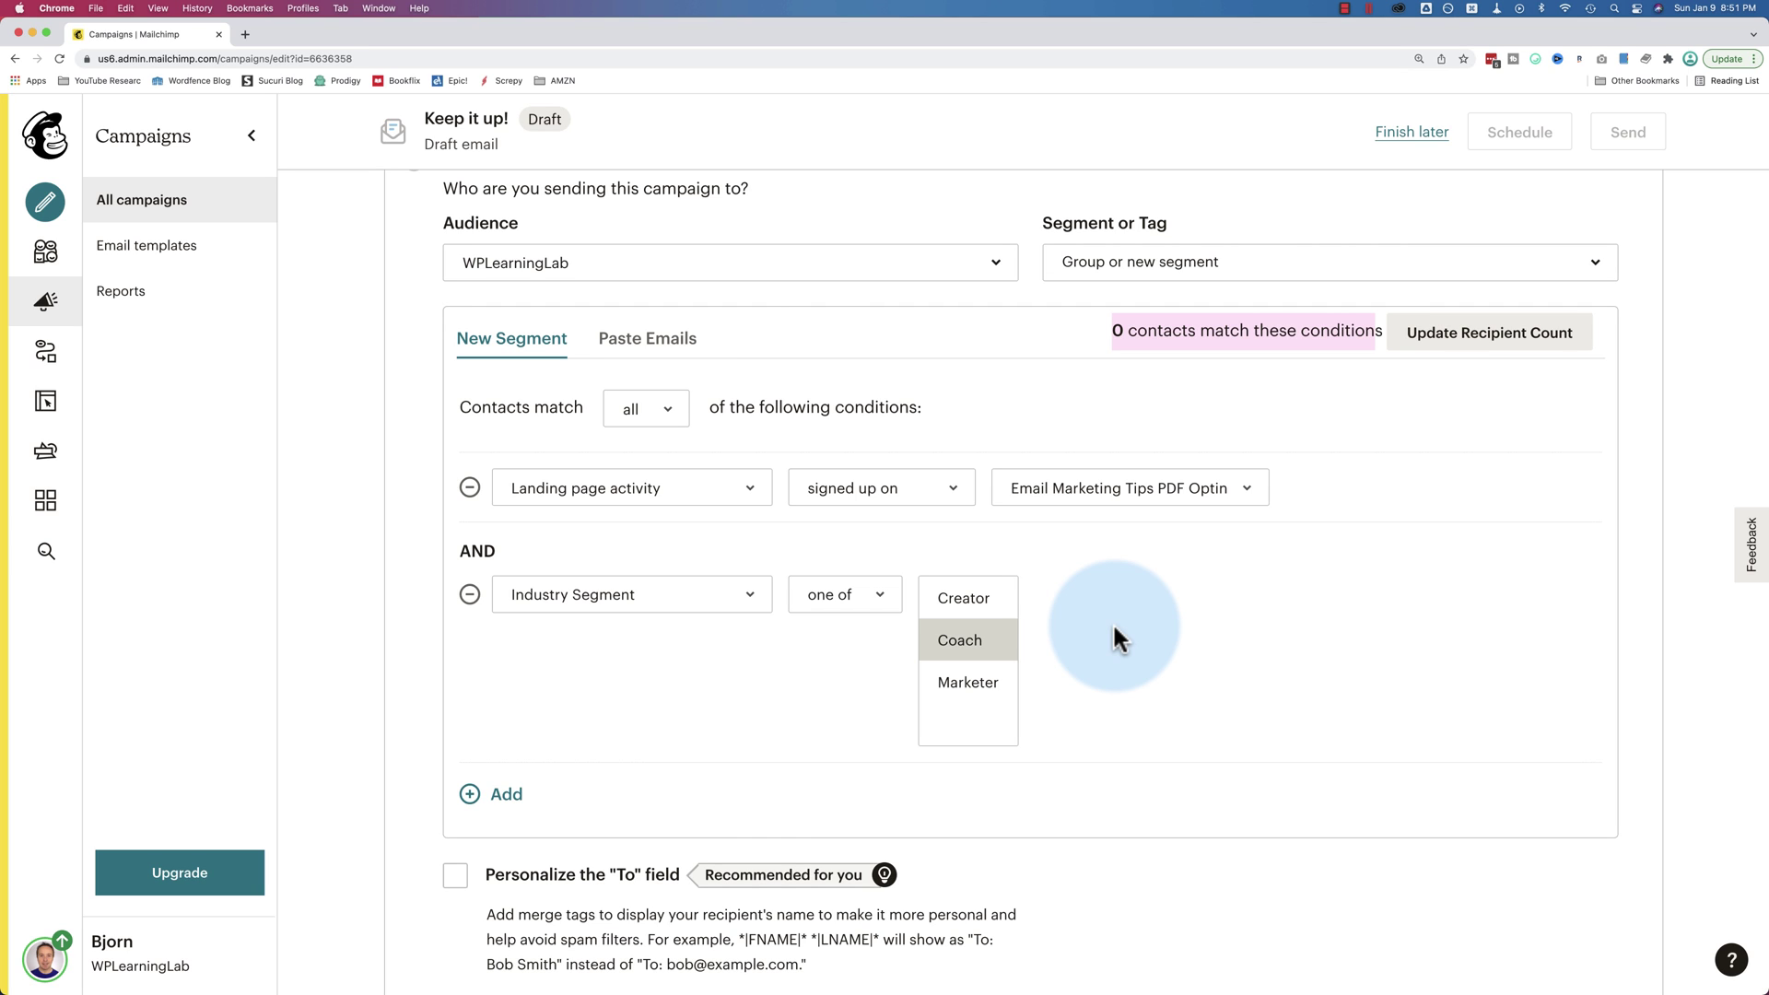
left_click(1180, 634)
scroll(1106, 626, "down", 1)
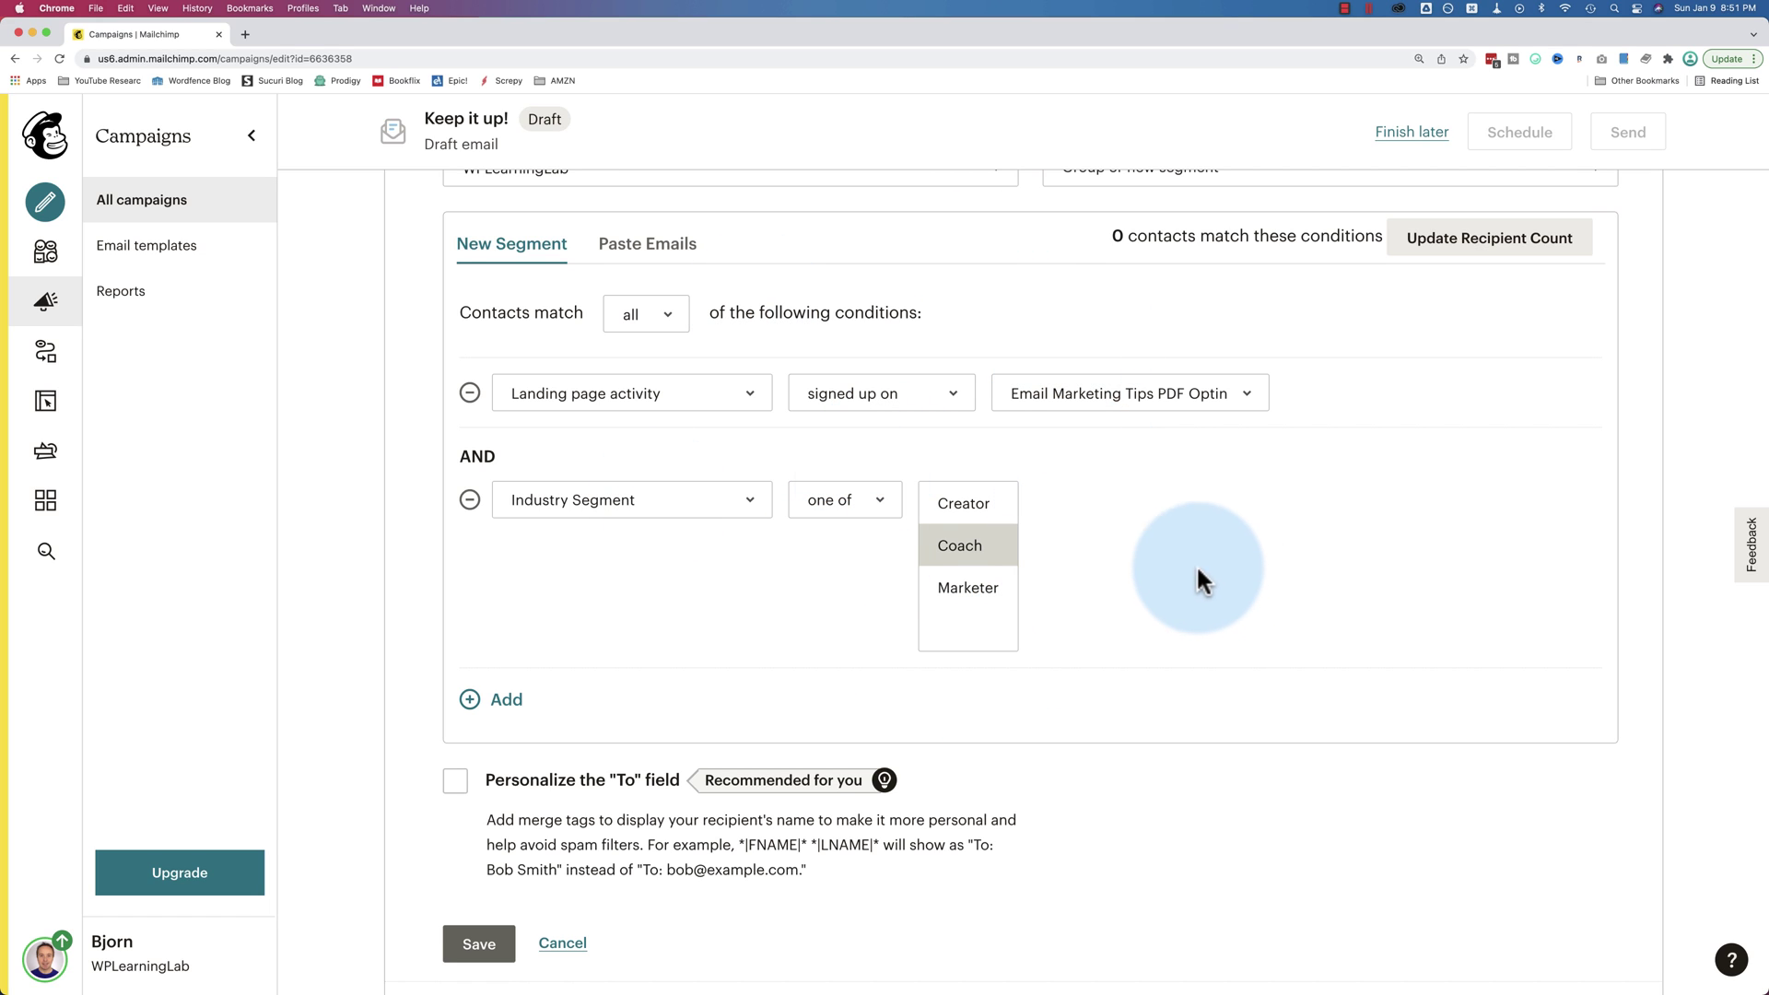
View the members of 'Last 5 Campaigns In Canada' in Audience Segments, then edit that segment
left_click(45, 251)
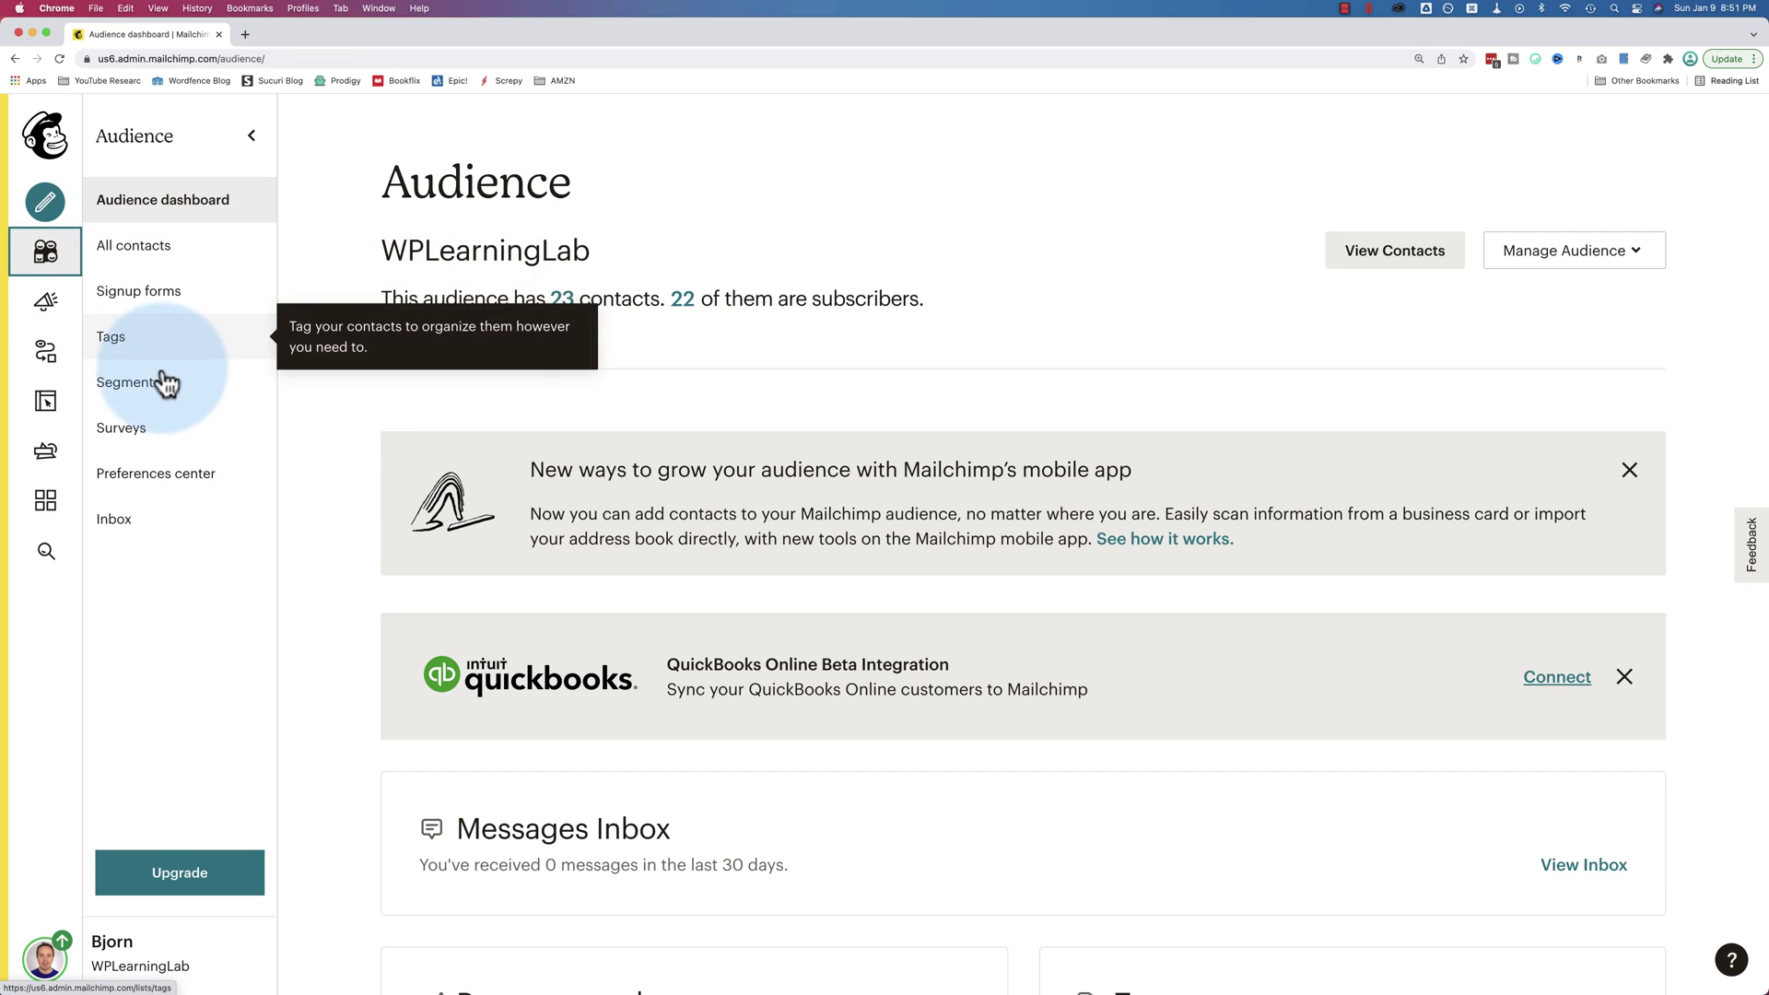
left_click(152, 382)
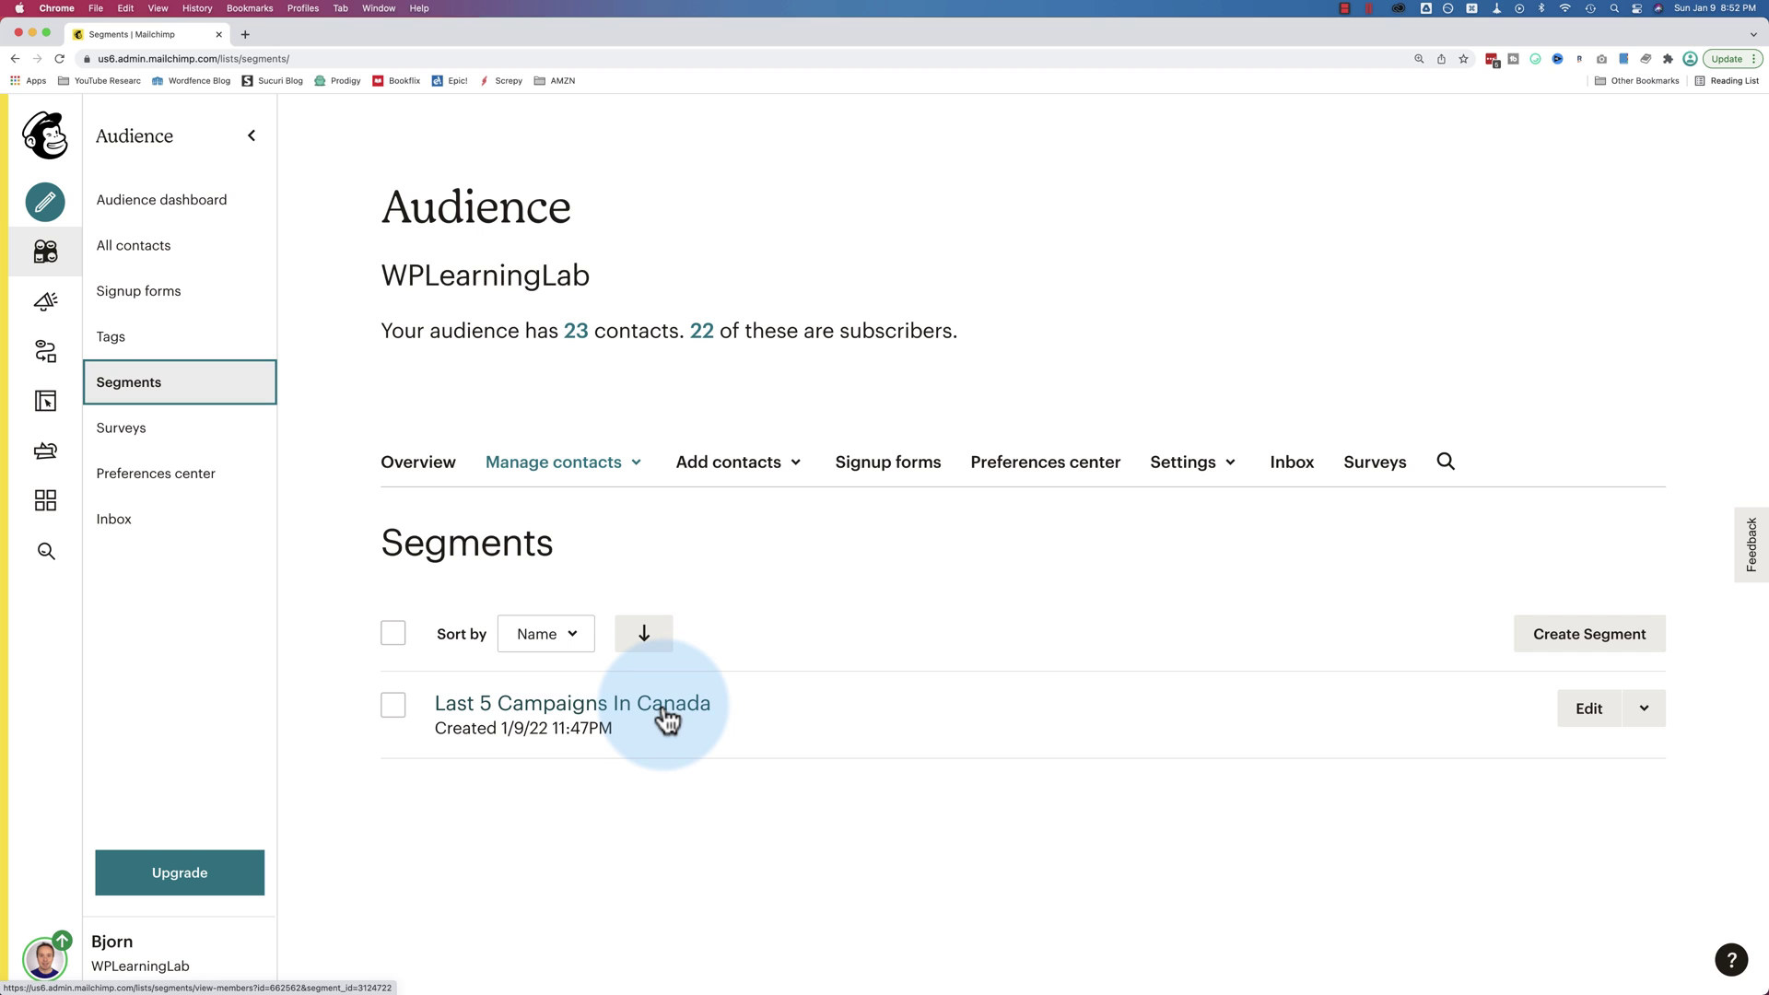
left_click(448, 714)
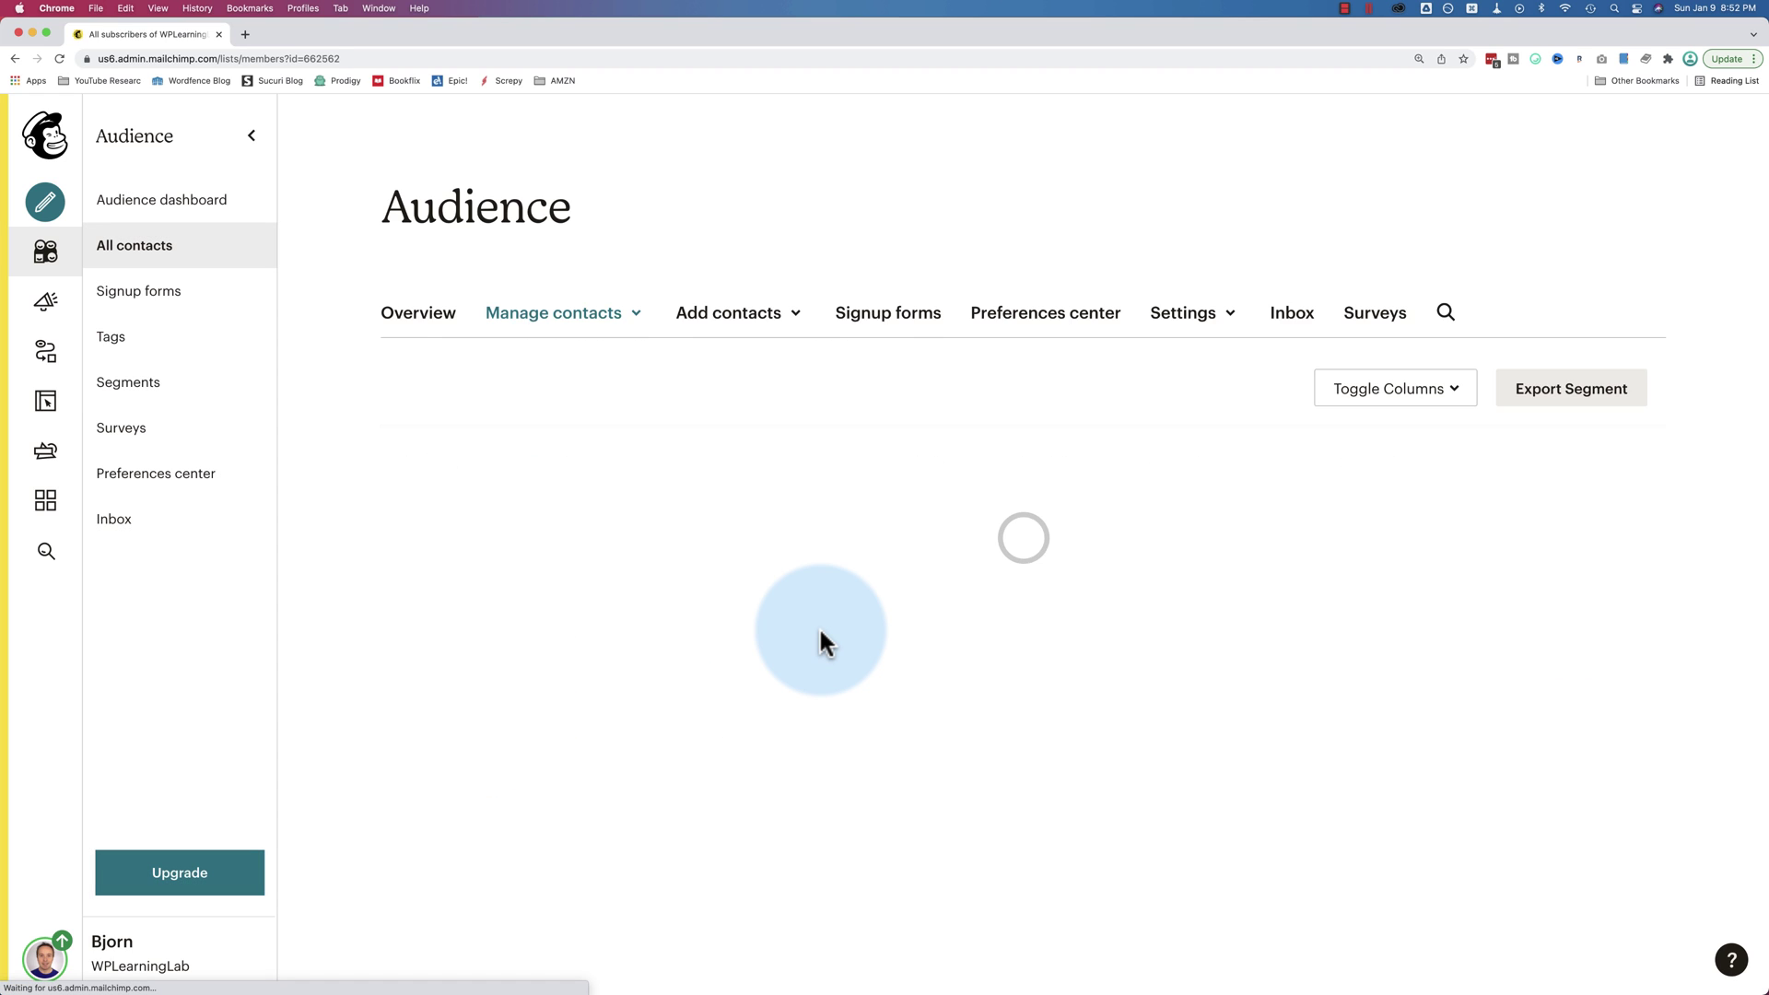
left_click(661, 490)
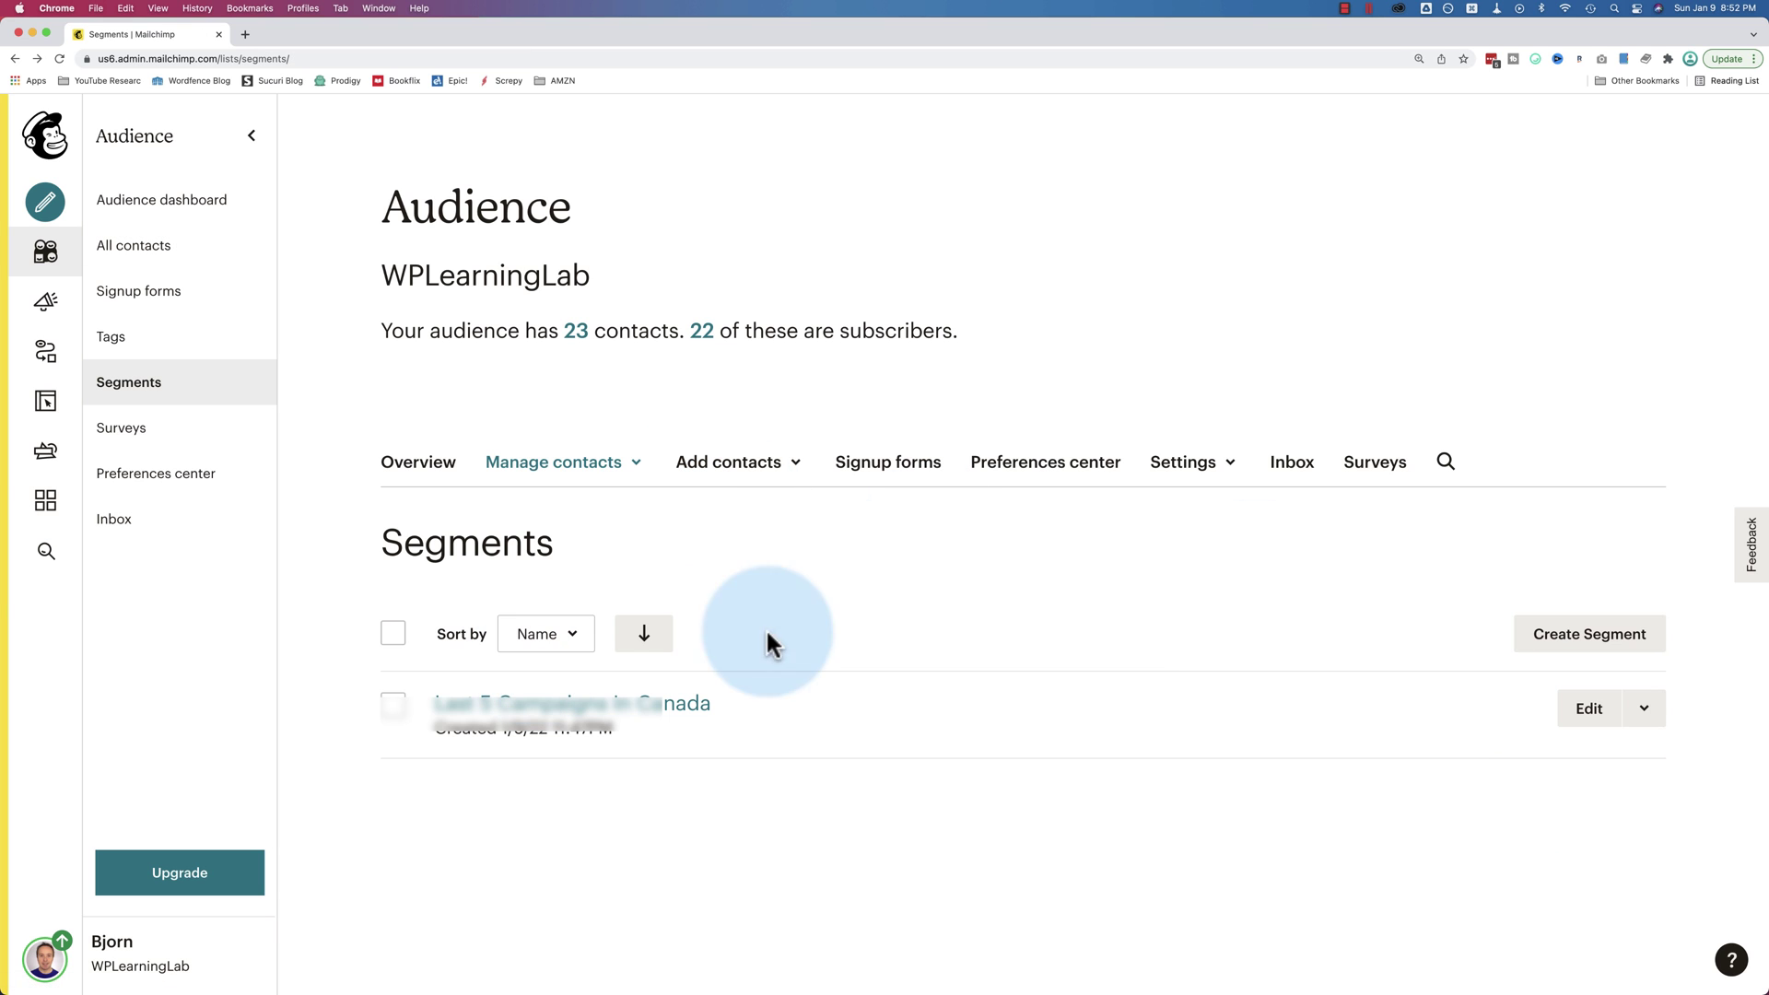
left_click(1589, 713)
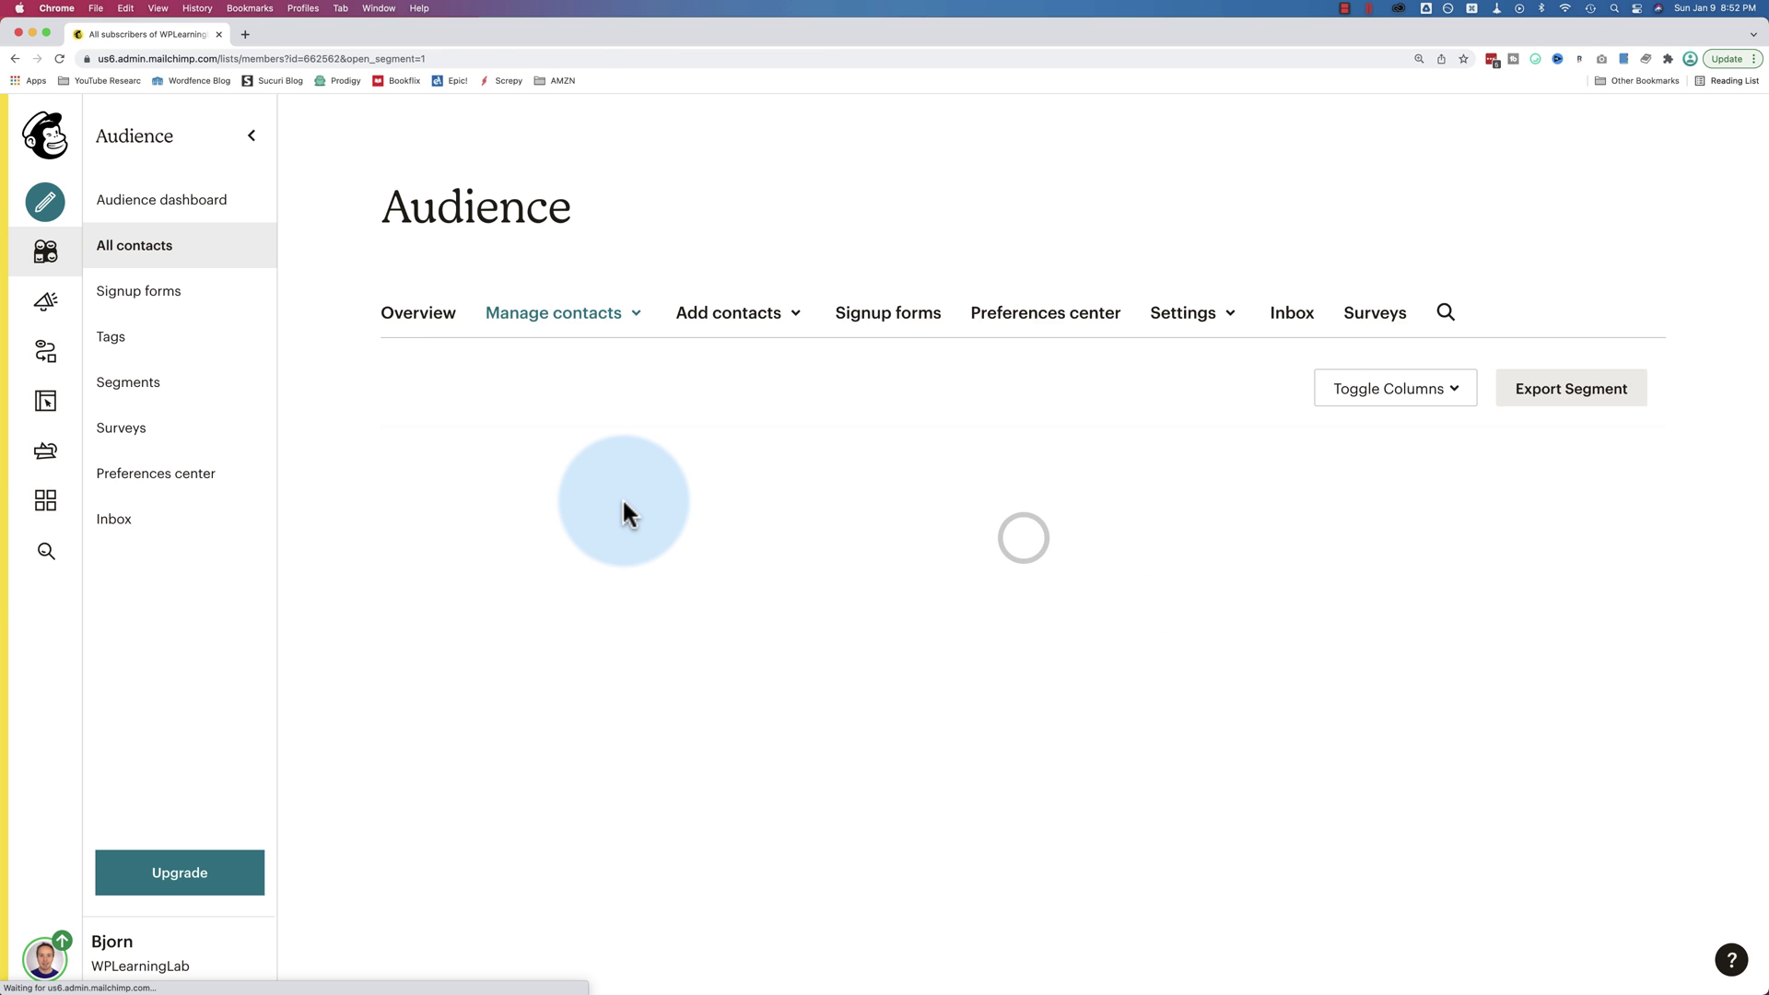
Scroll the segment editor to show the opened-last-5-campaigns OR located-in-Canada conditions
scroll(622, 511, "down", 4)
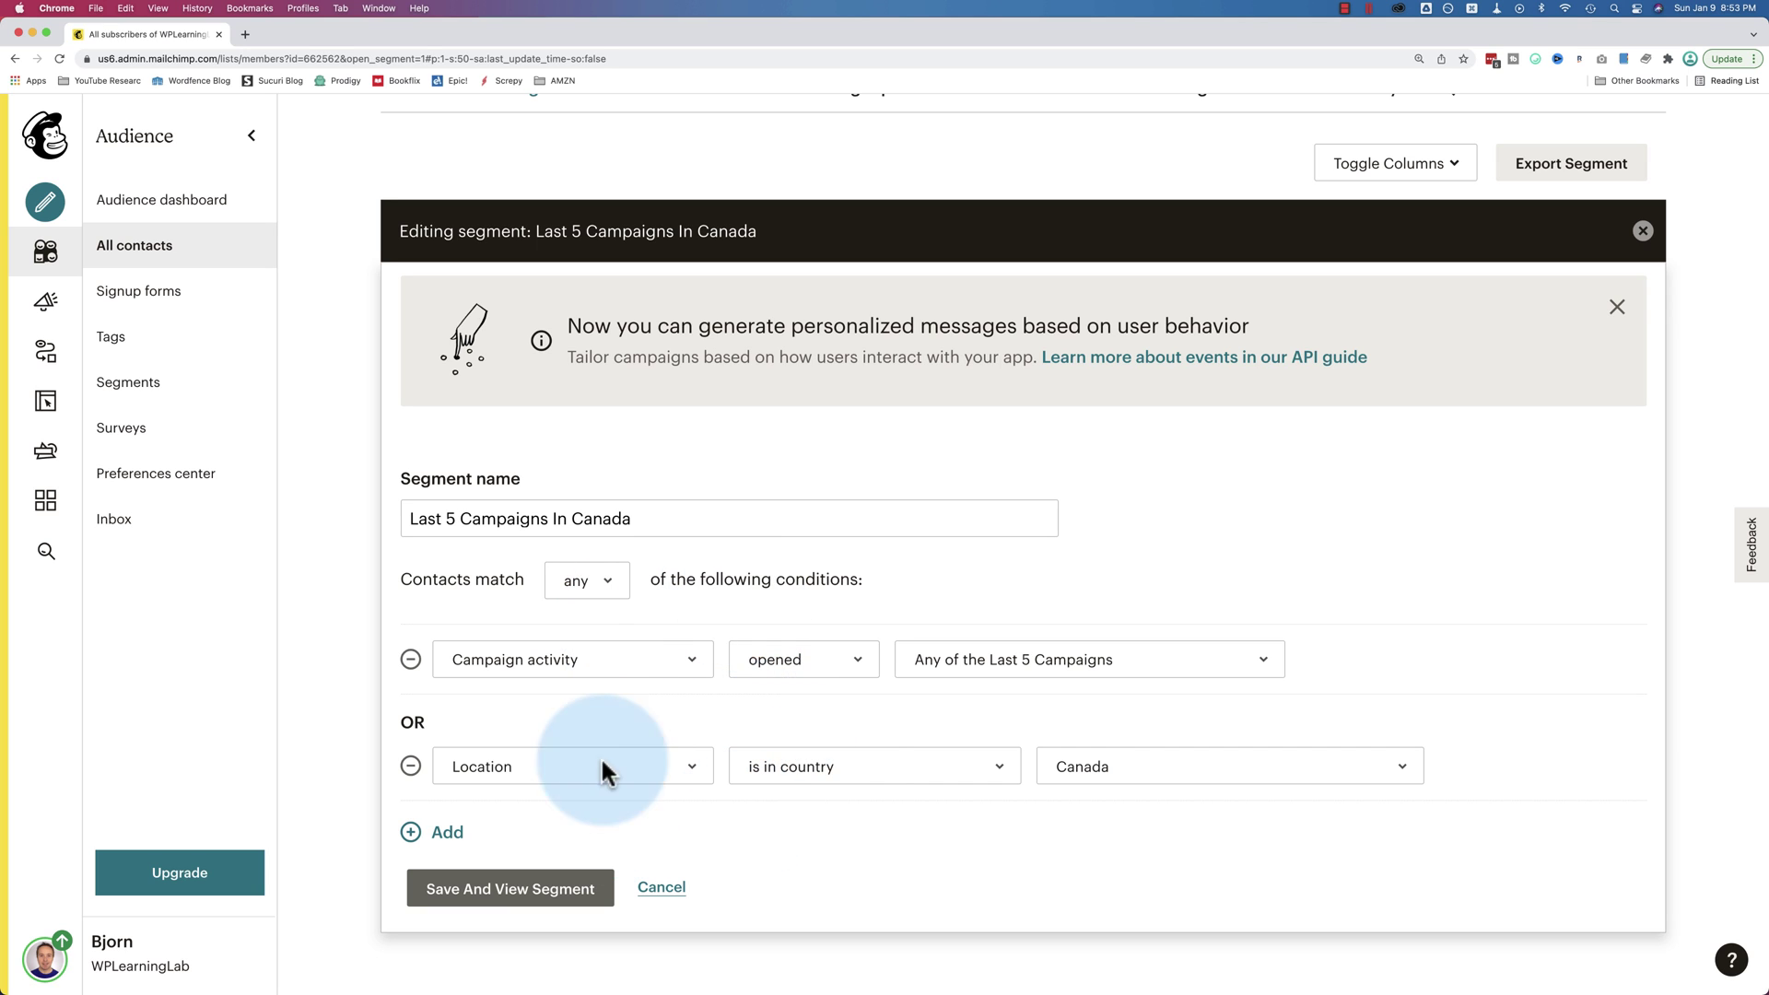
left_click(672, 658)
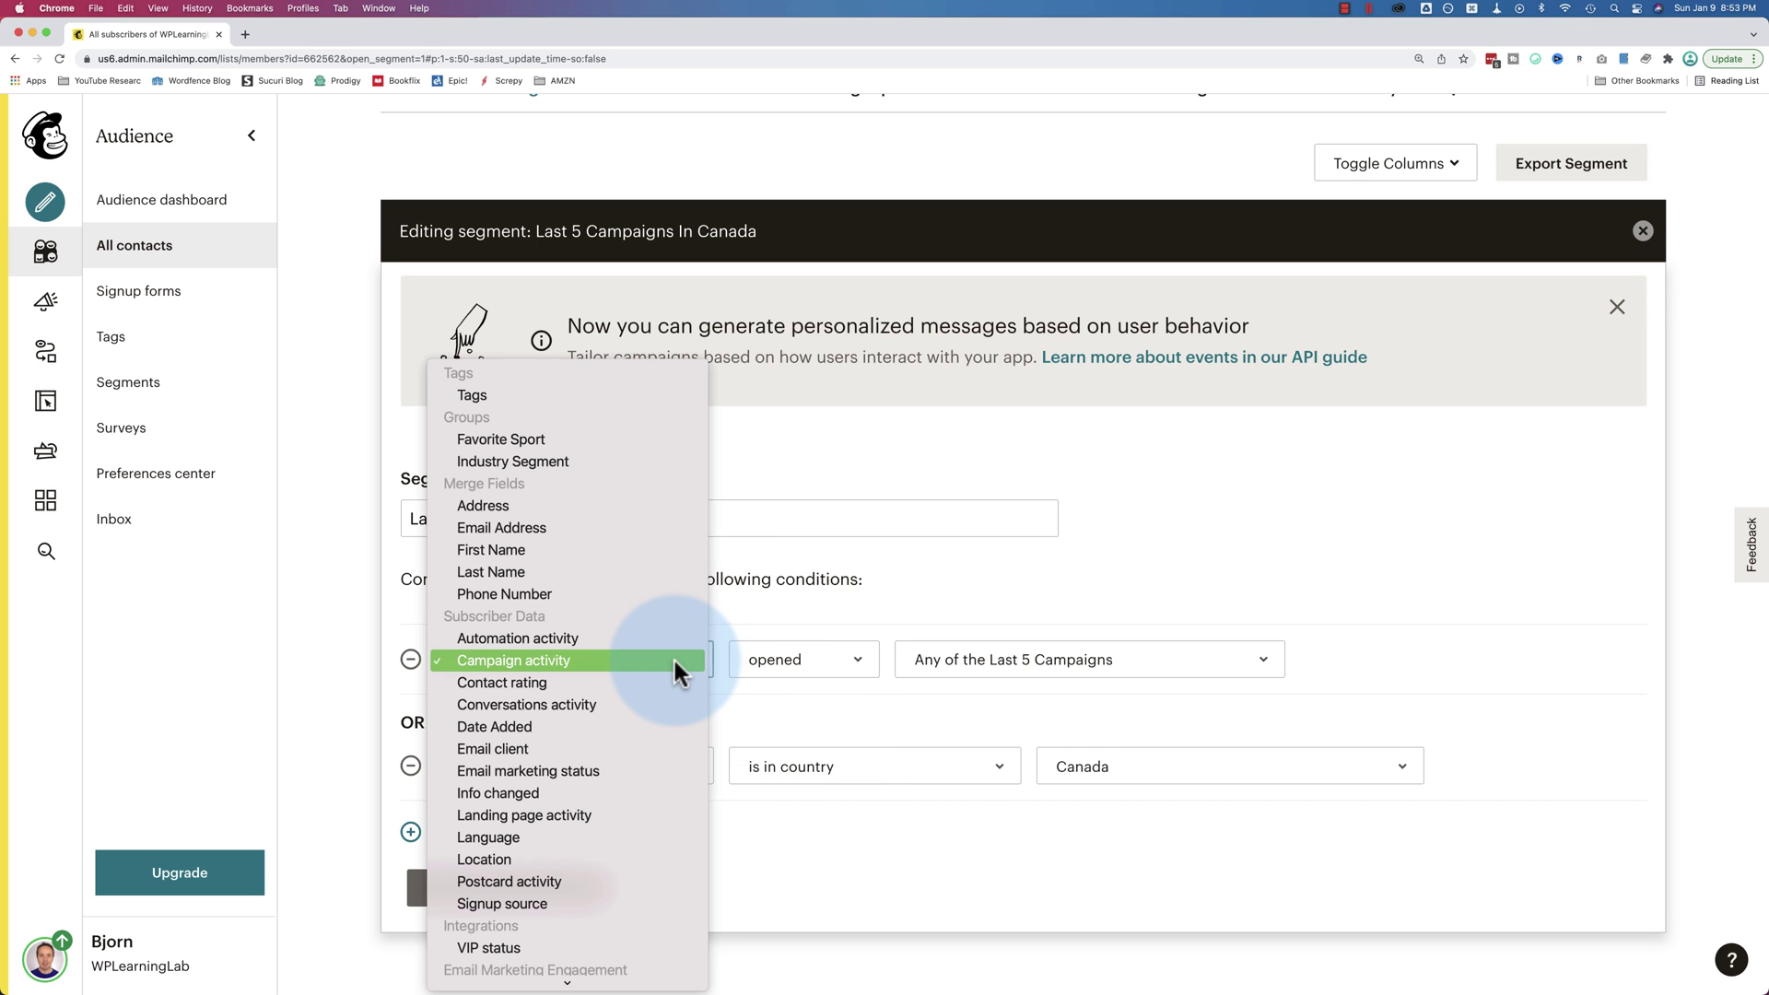